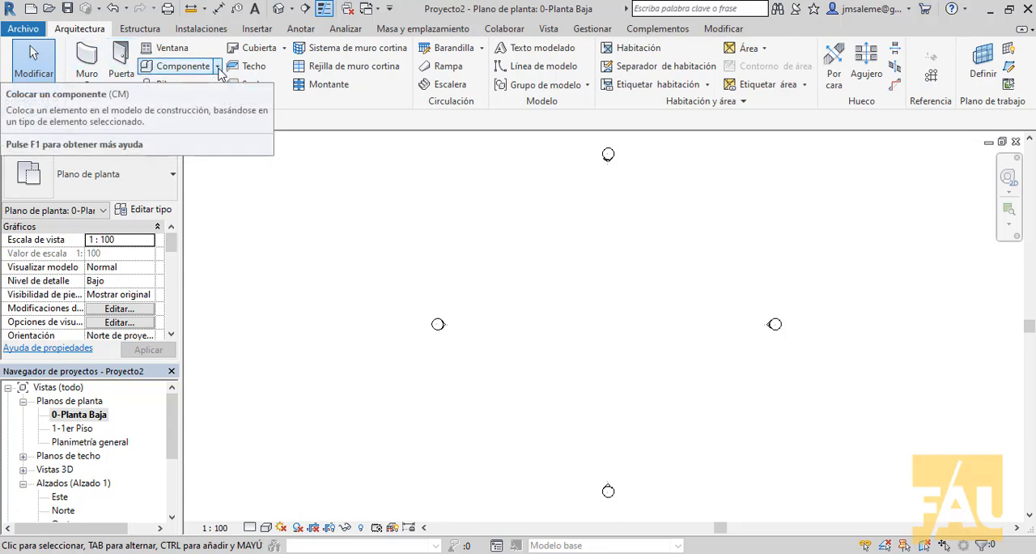
Step: Start a component modelled in place (Modelar in situ) and assign it the Mobiliario family category
click(216, 66)
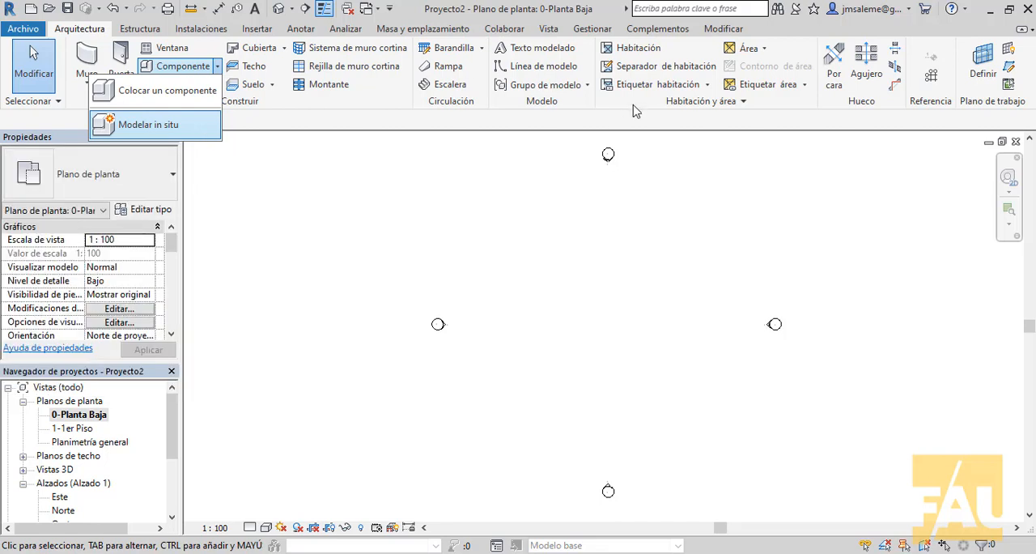
click(155, 127)
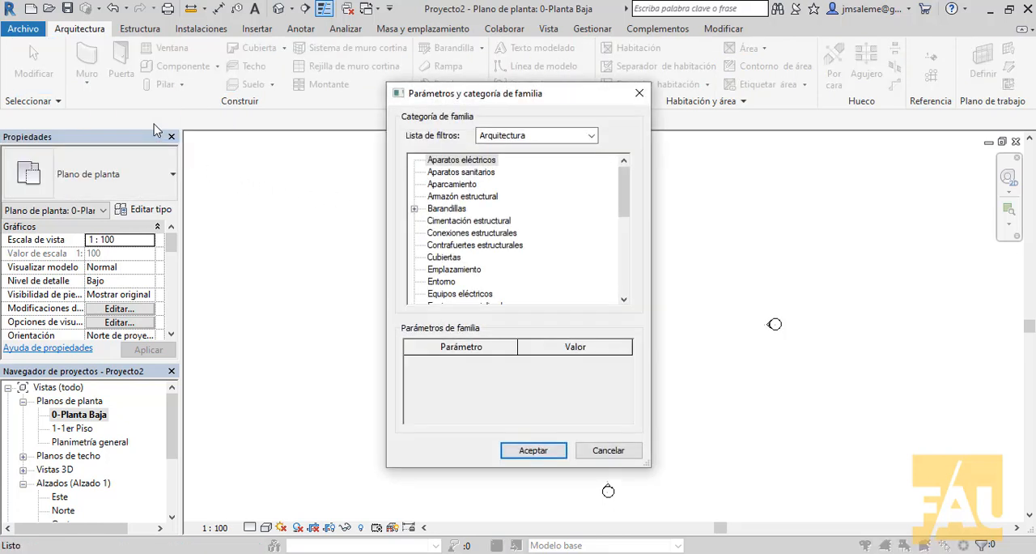
drag(561, 92, 534, 49)
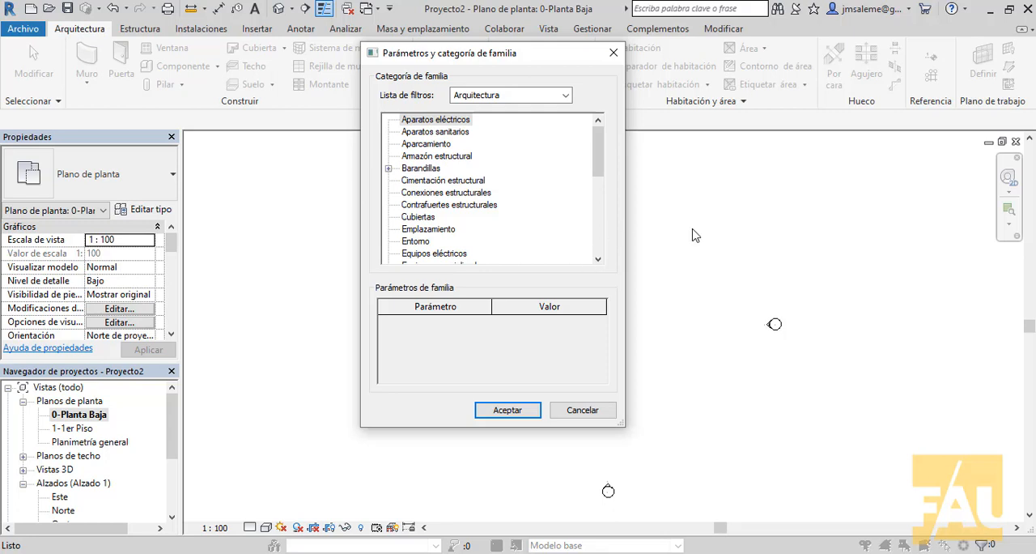
drag(603, 150, 595, 190)
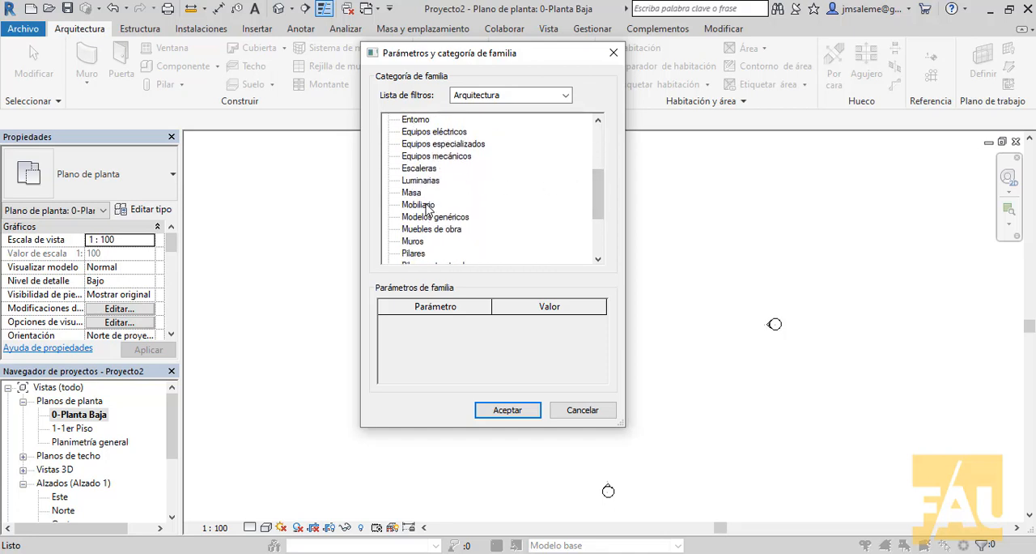
click(408, 205)
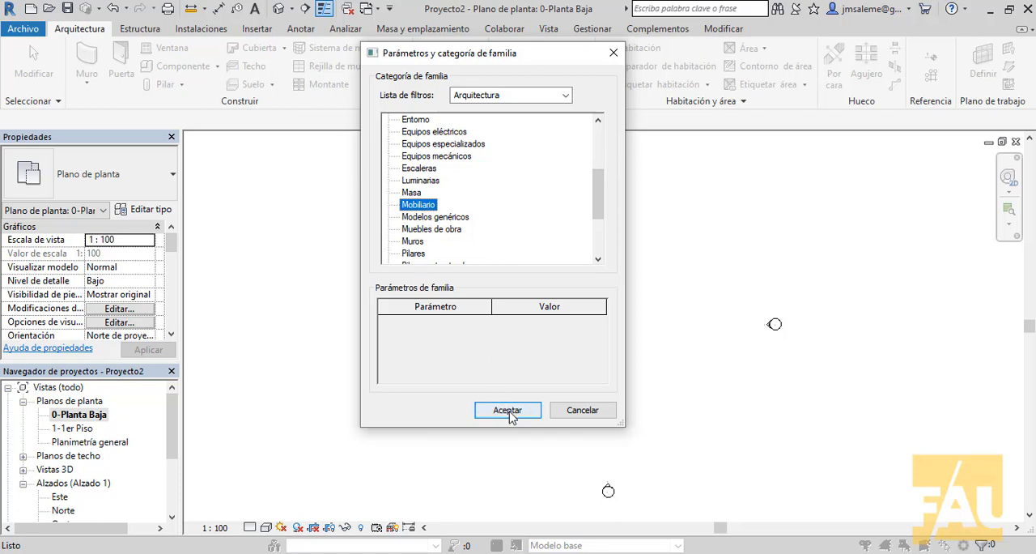
click(508, 410)
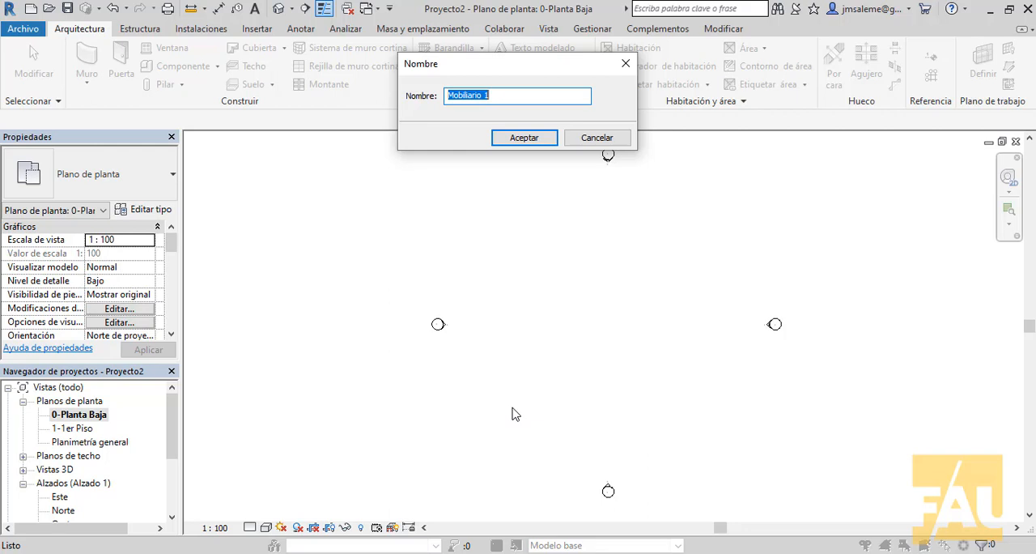
Step: Name the new in-place furniture family Mesa and confirm the name
text(Muro)
key(BackSpace)
key(BackSpace)
key(BackSpace)
text(esa)
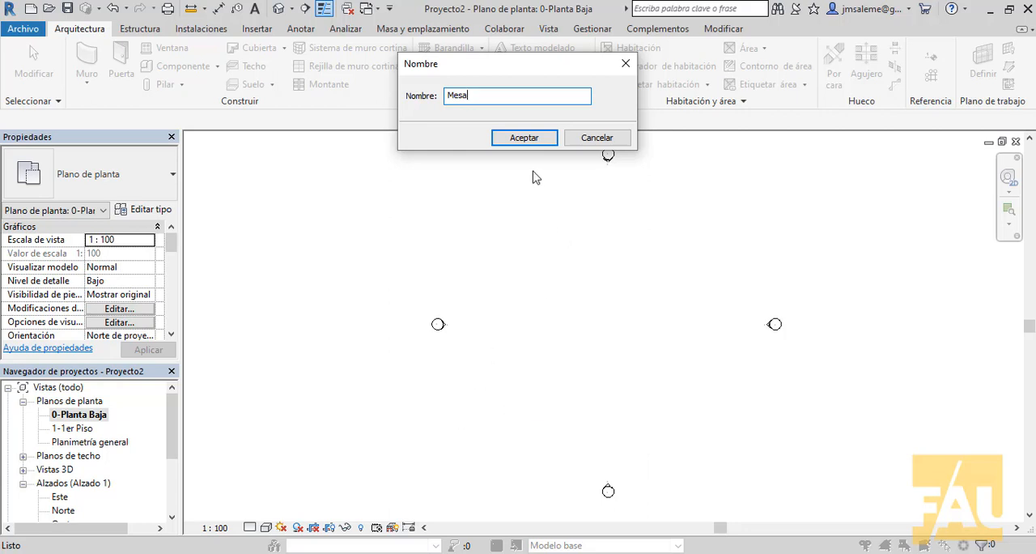
click(543, 139)
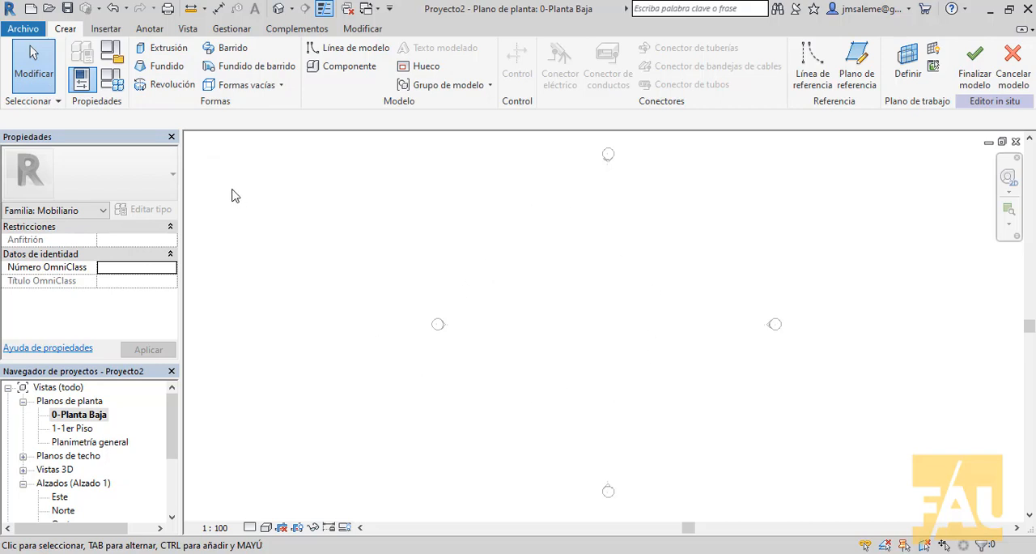
Step: Start a solid extrusion and sketch a rectangular profile about 9.3 by 4.1 between the elevation markers
click(178, 50)
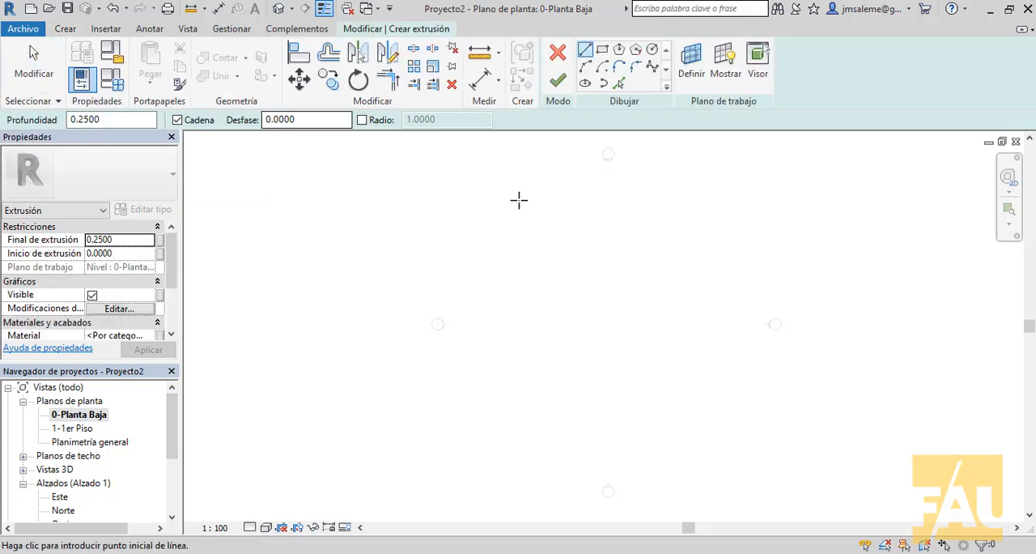
middle_drag(602, 243, 469, 262)
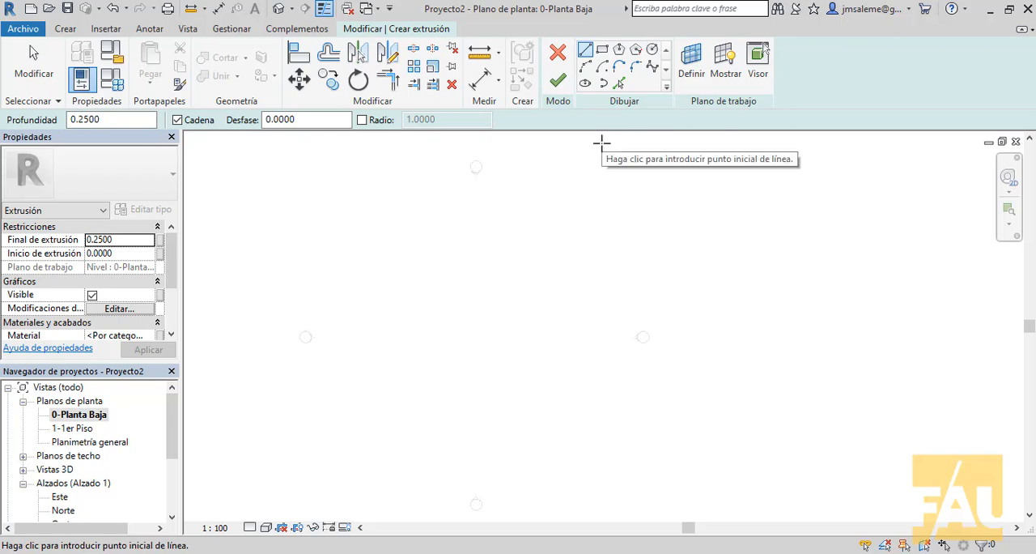
click(601, 52)
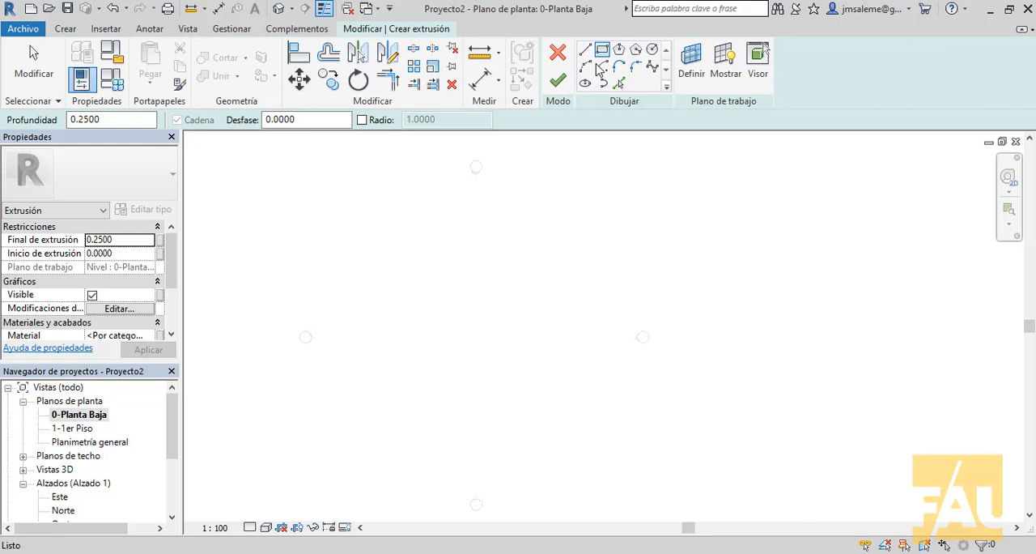
click(387, 372)
click(473, 332)
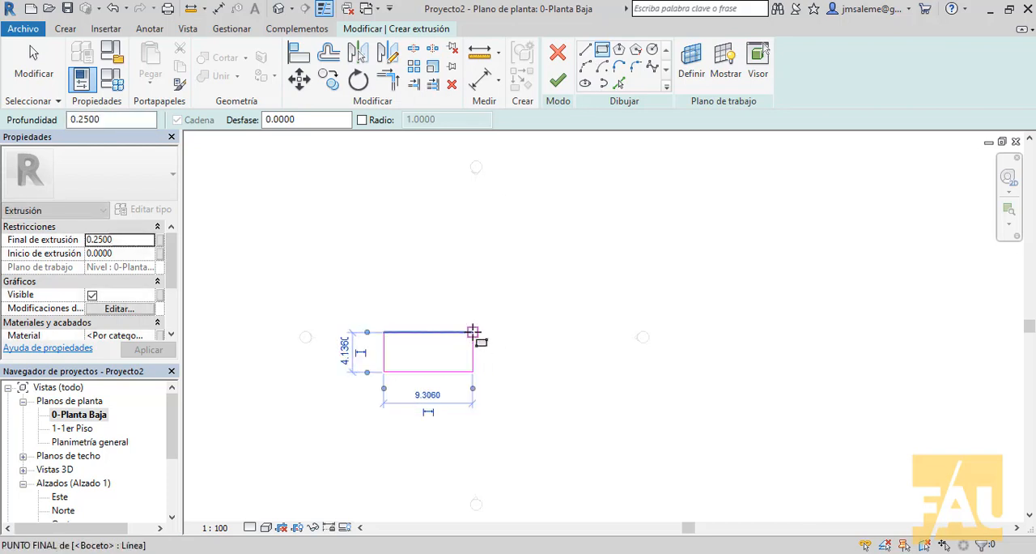
right_click(474, 292)
click(502, 301)
scroll(489, 295, up, 3)
middle_drag(486, 300, 626, 256)
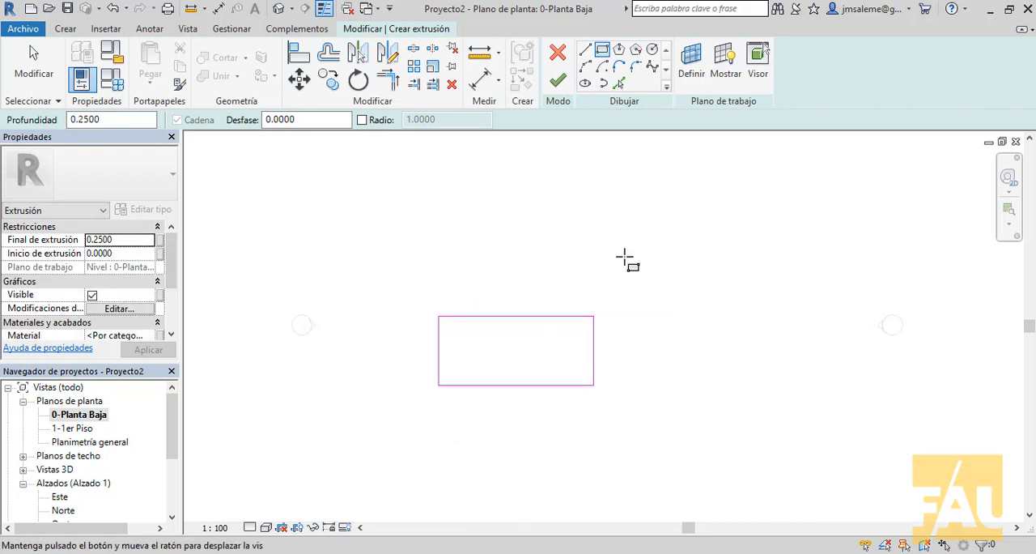
scroll(553, 297, up, 2)
right_click(593, 239)
click(609, 247)
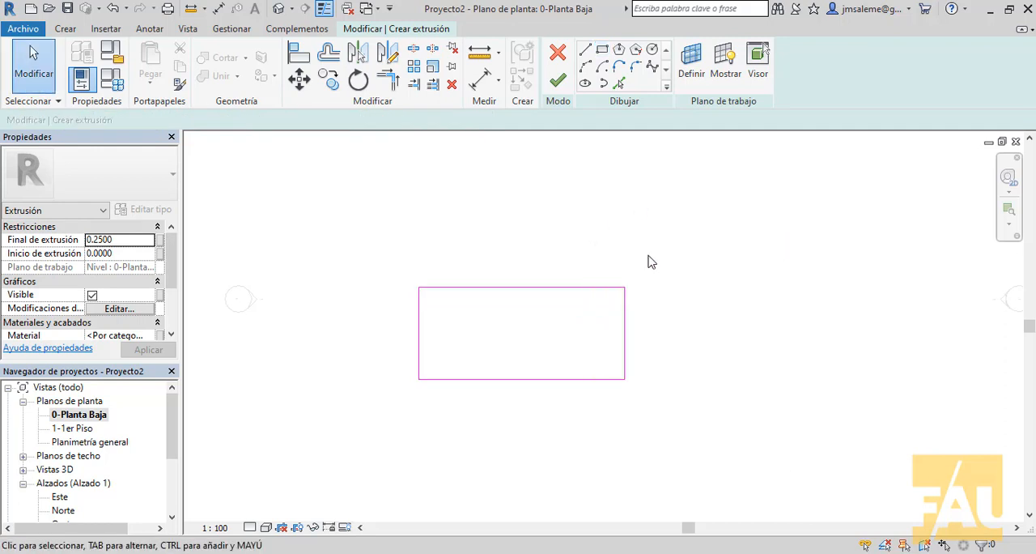
Step: Set the horizontal width of the rectangular profile to 1.8 by adjusting its right-hand edge
click(621, 333)
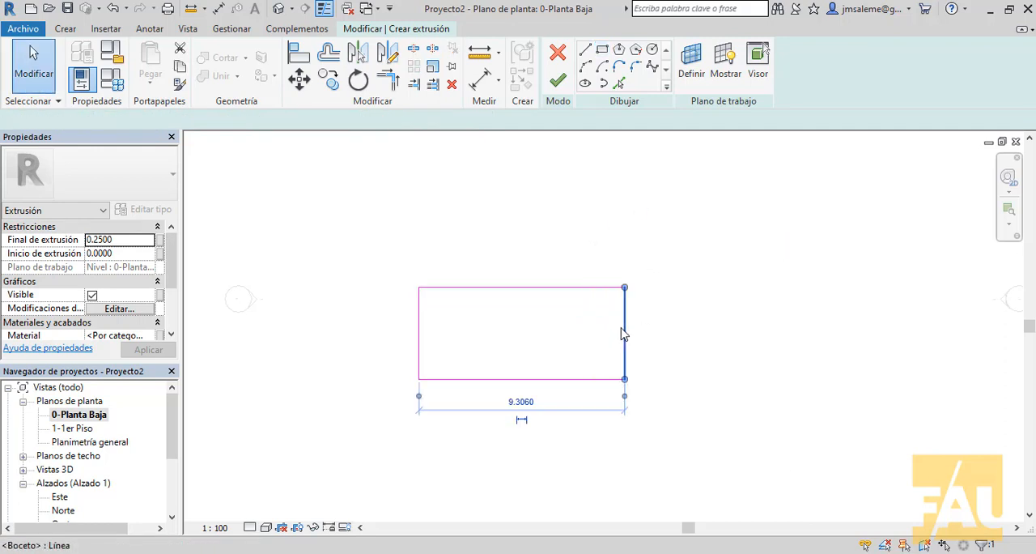
click(520, 403)
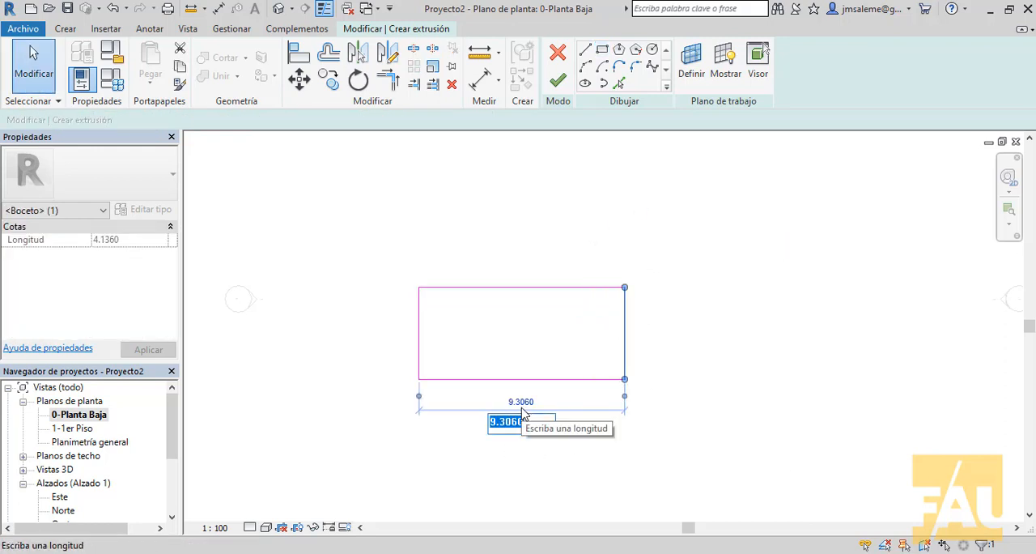
text(1.8)
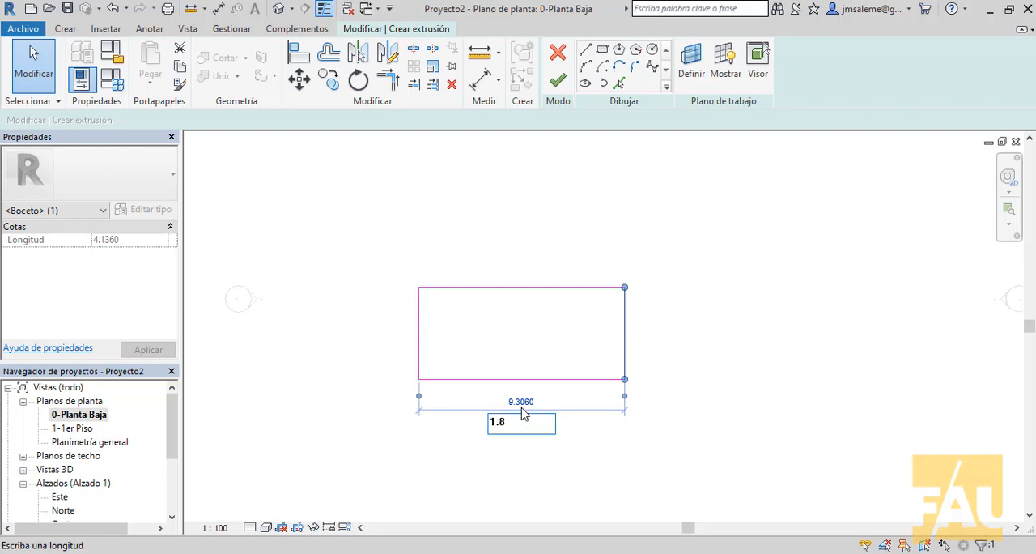
key(Return)
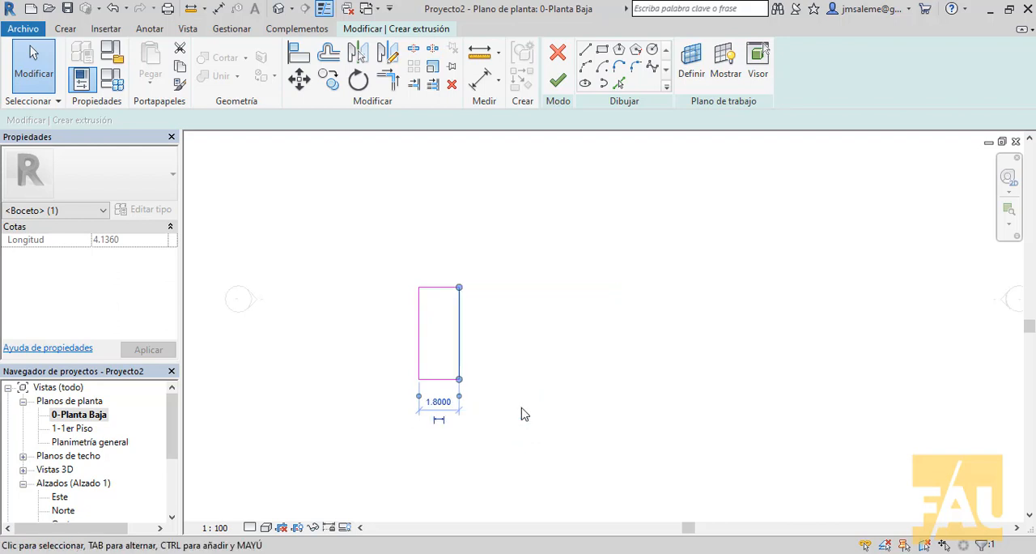
Step: Set the vertical dimension of the rectangular profile to 1 by adjusting its upper edge
click(445, 287)
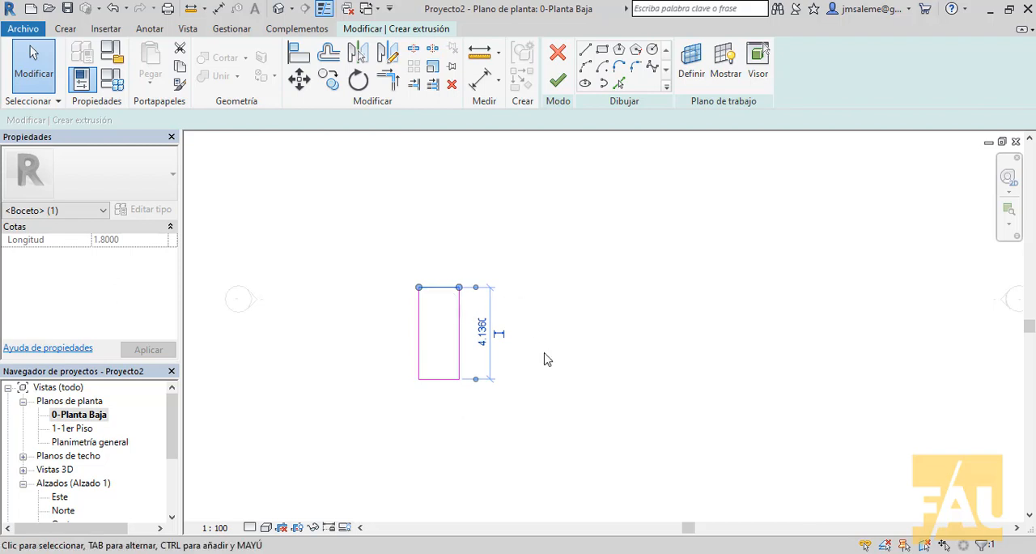
scroll(545, 358, up, 2)
click(453, 327)
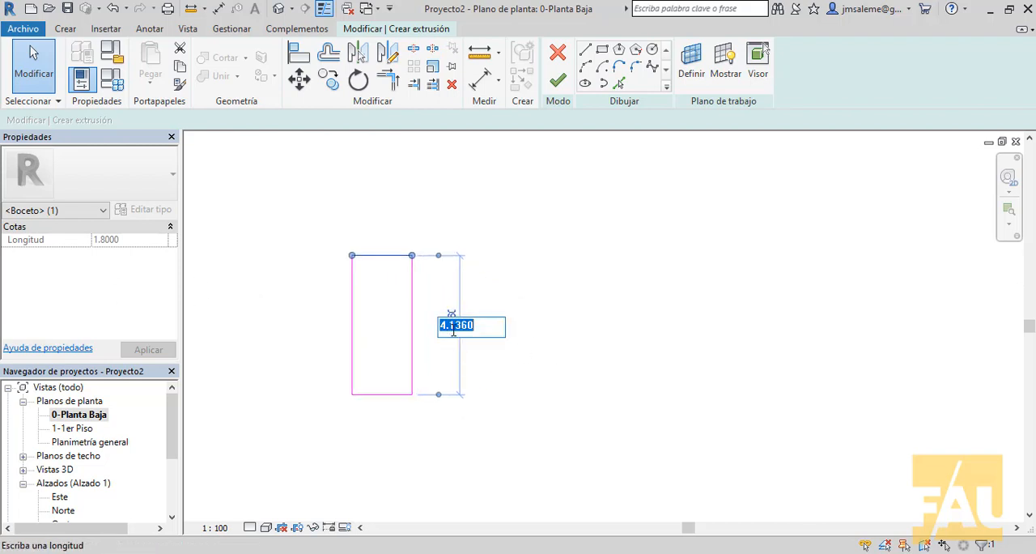
text(1)
key(Return)
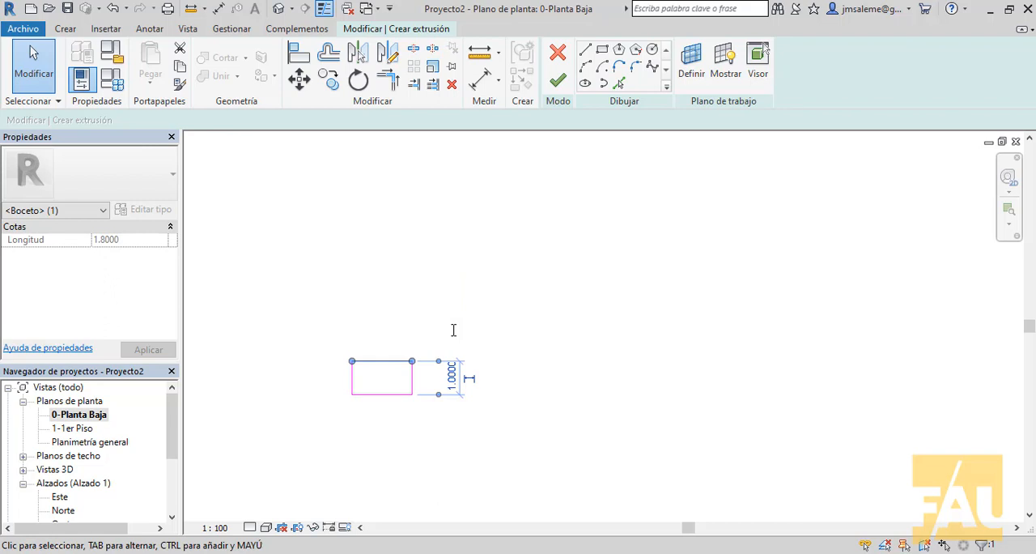
click(518, 338)
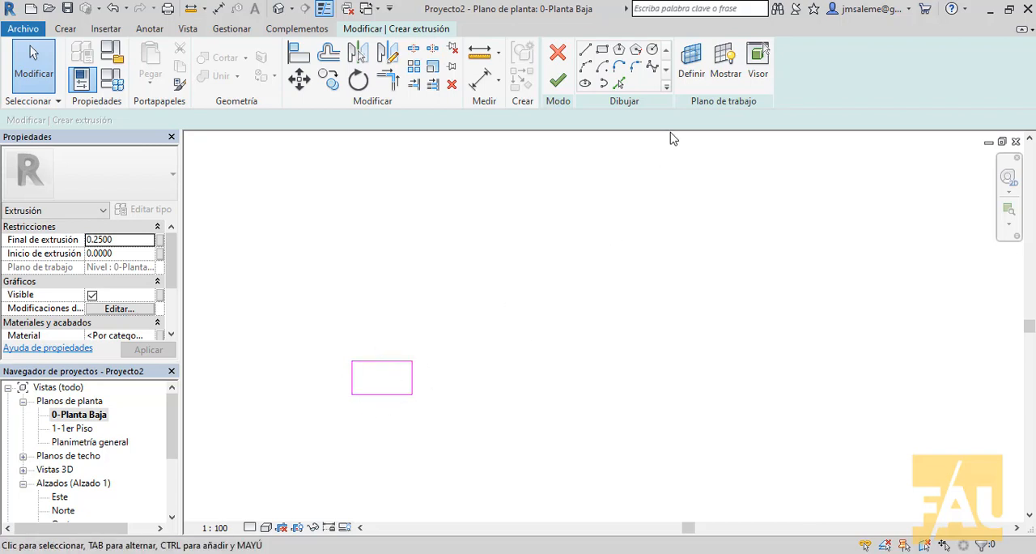
Step: Finish the extrusion and the in-place table model, and display it in the 3D view
click(559, 81)
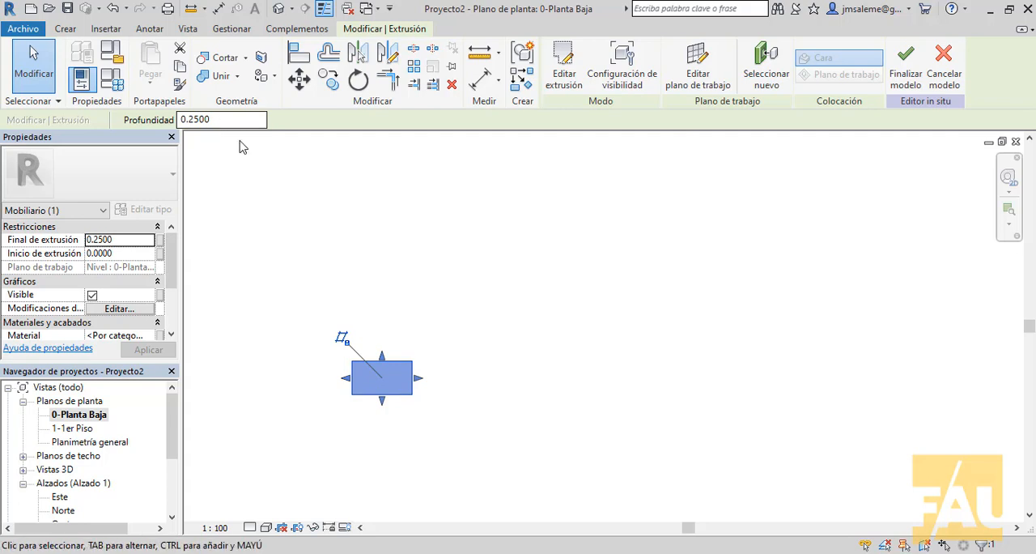
click(220, 336)
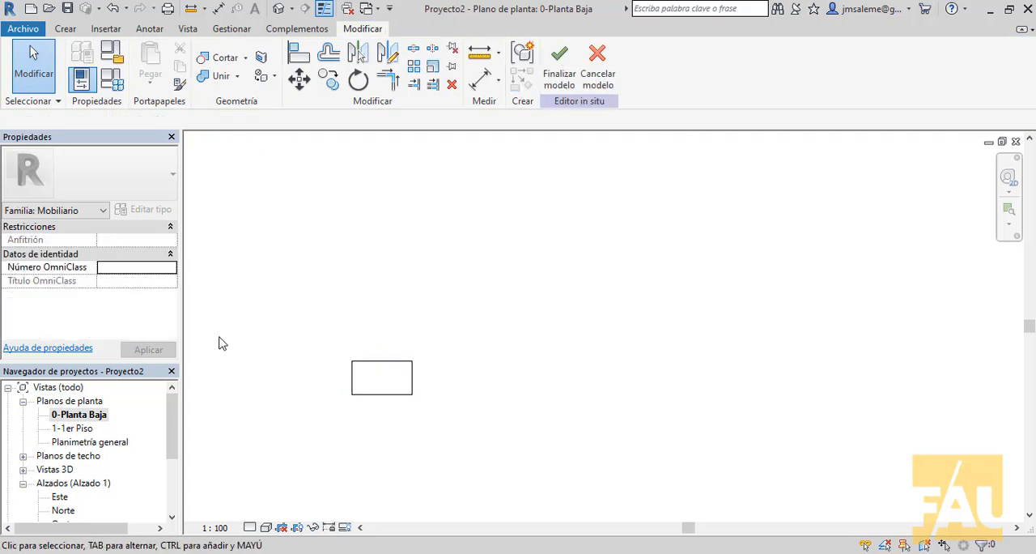
click(559, 69)
click(278, 8)
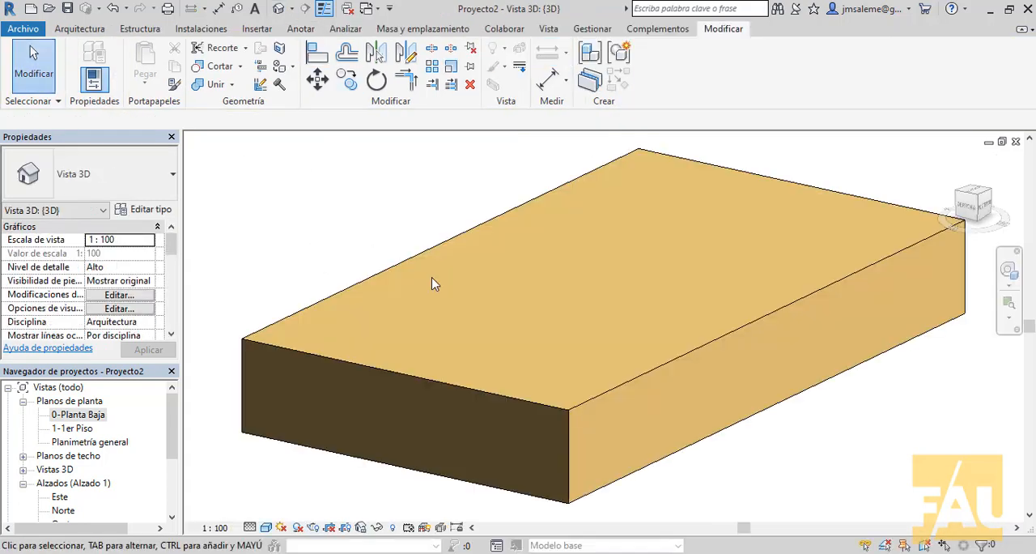
scroll(437, 272, down, 4)
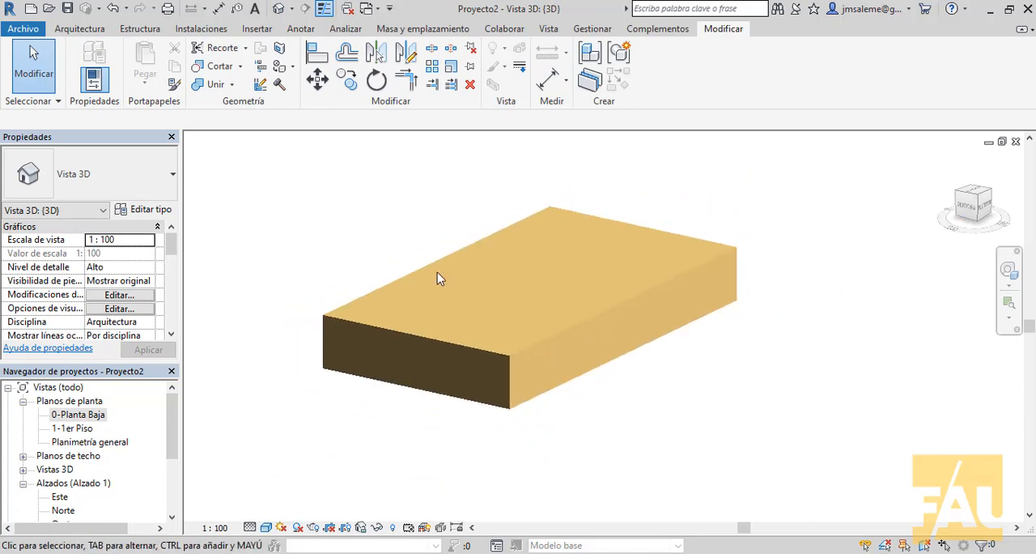
Step: Select the table block and stretch it with its shape handles, making it taller and extending one long side outward
click(646, 317)
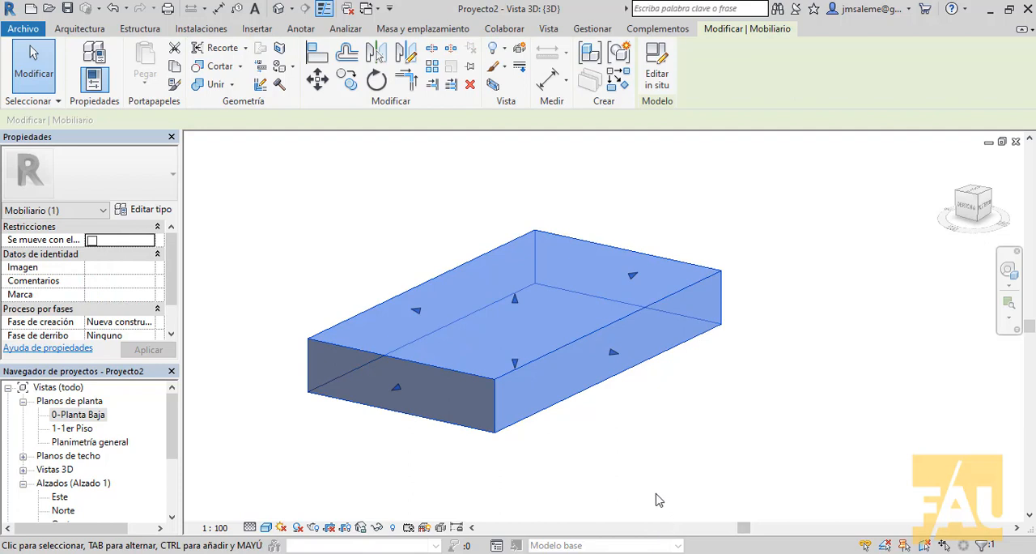
drag(175, 278, 176, 354)
mouse_move(176, 295)
mouse_down()
mouse_move(183, 171)
mouse_move(176, 286)
mouse_up()
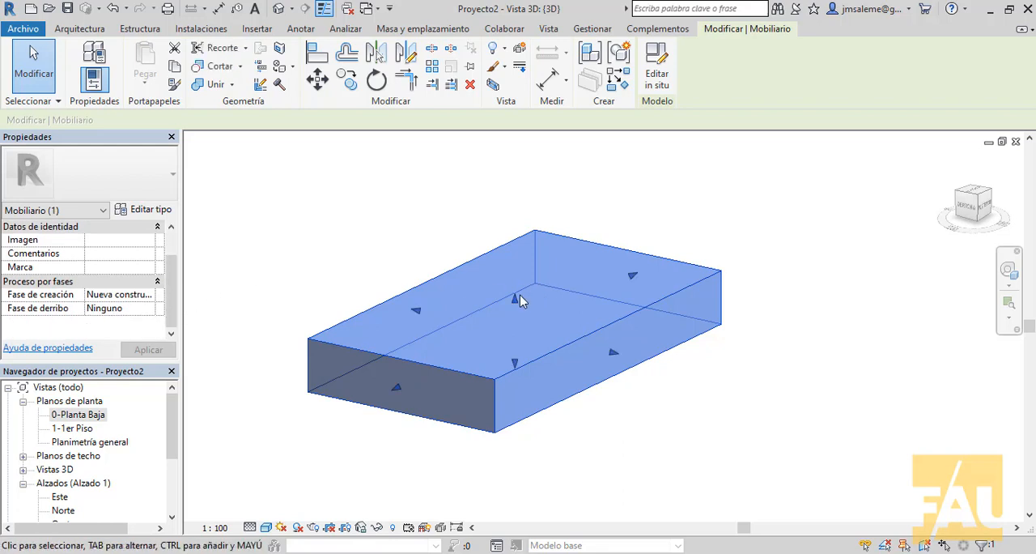
drag(515, 293, 519, 207)
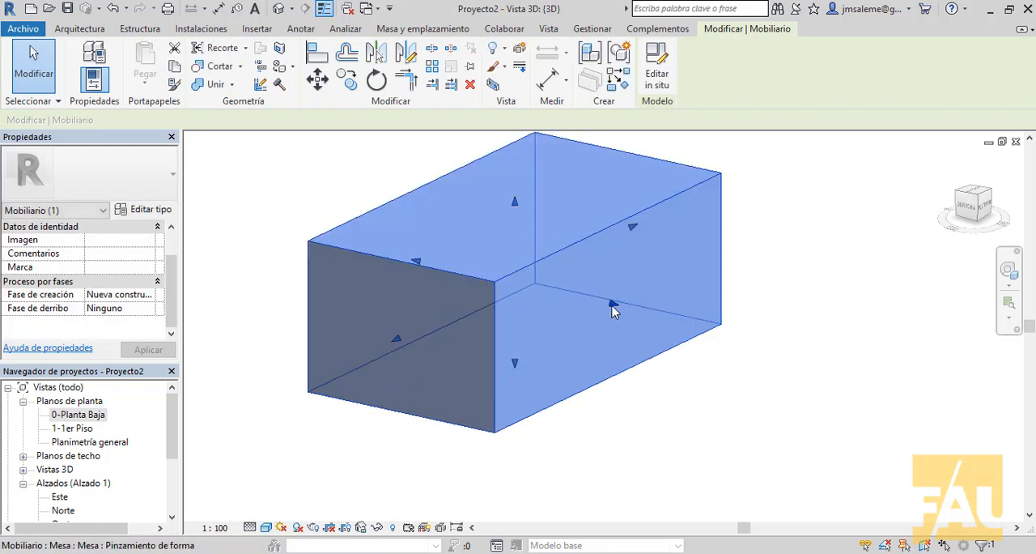
drag(614, 305, 761, 335)
scroll(669, 302, down, 3)
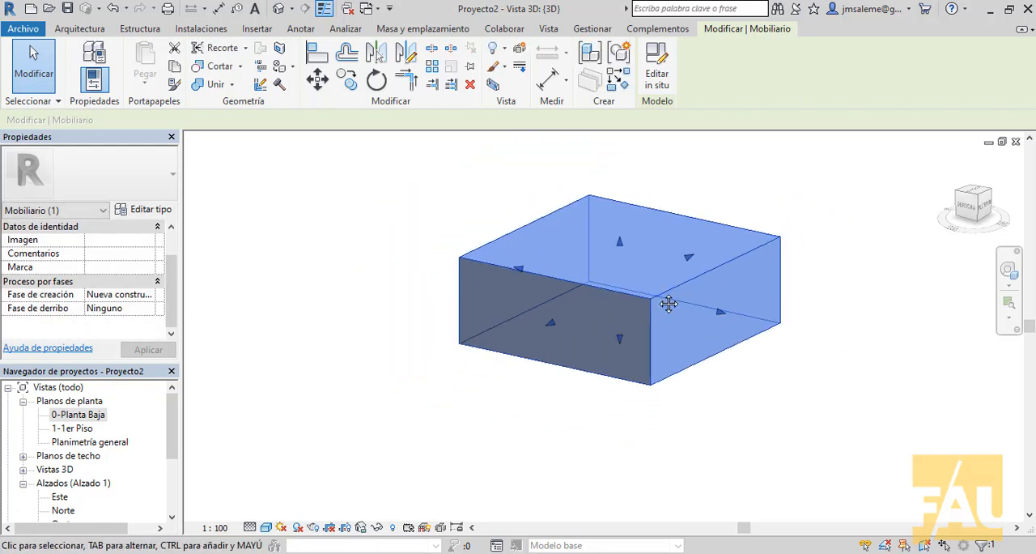
Step: Reopen the table for in-place editing and define a new work plane by picking a face of the block
double_click(592, 388)
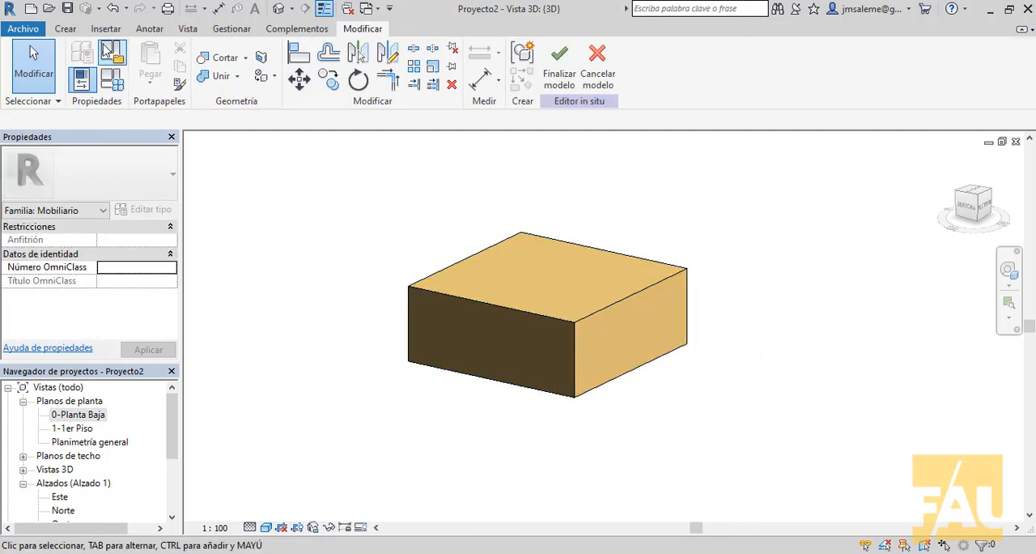
click(64, 30)
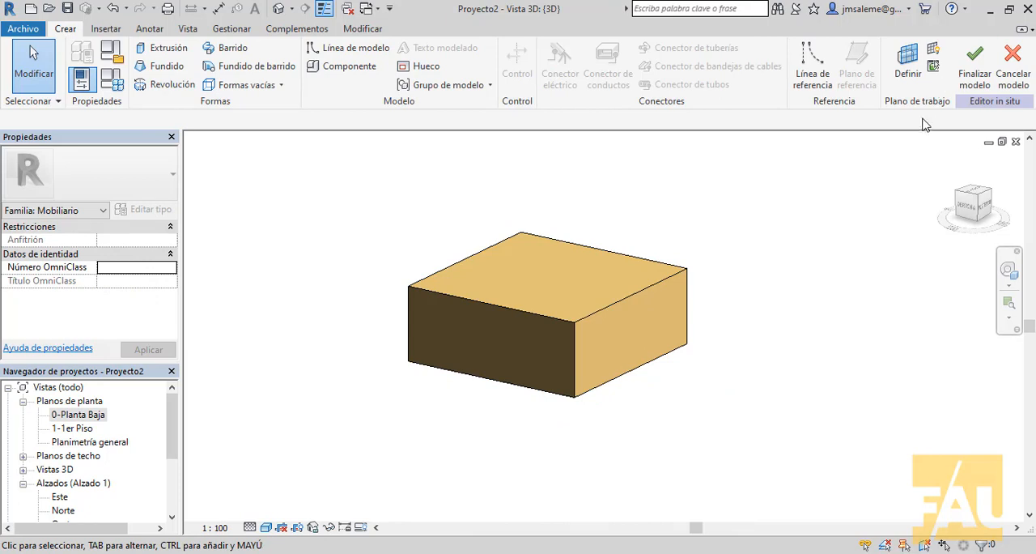
click(907, 63)
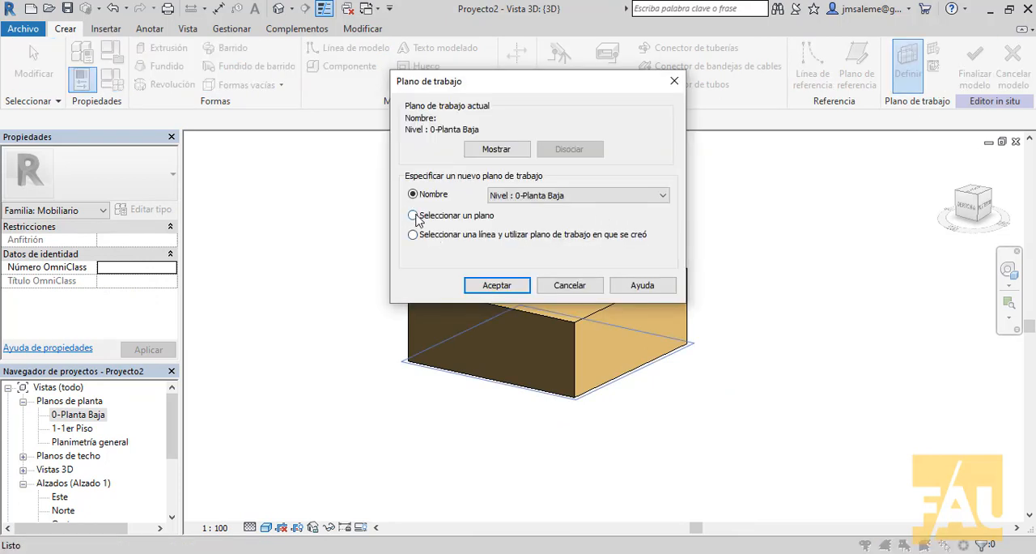
click(507, 283)
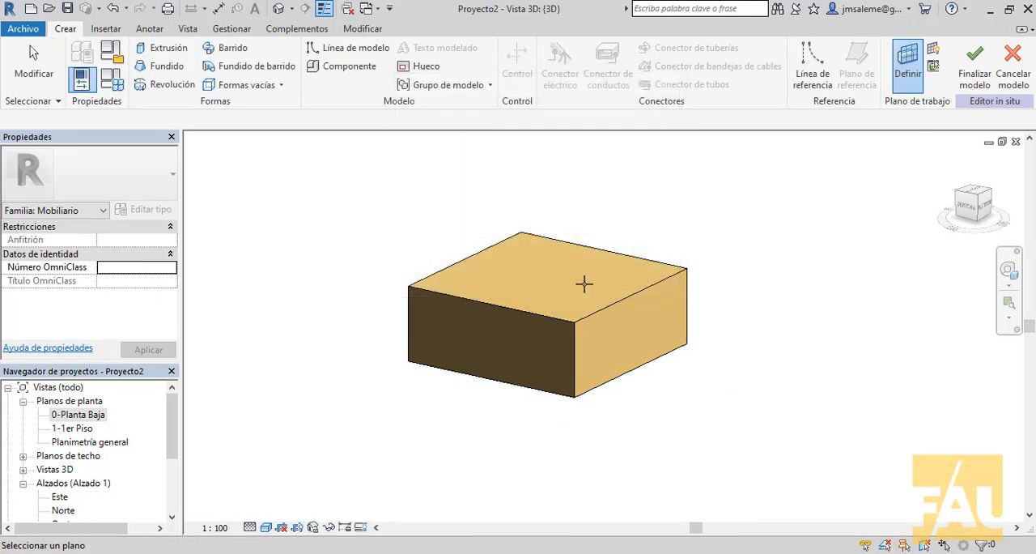
click(641, 297)
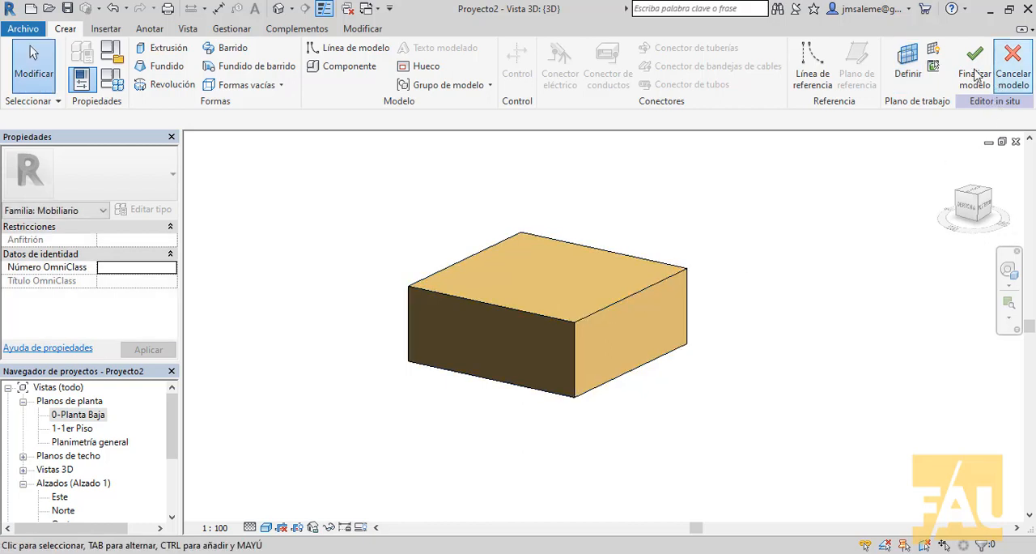
Step: Show the work plane on the block's side face and enlarge its grid with the handles so it extends beyond the face
click(934, 50)
scroll(631, 372, up, 3)
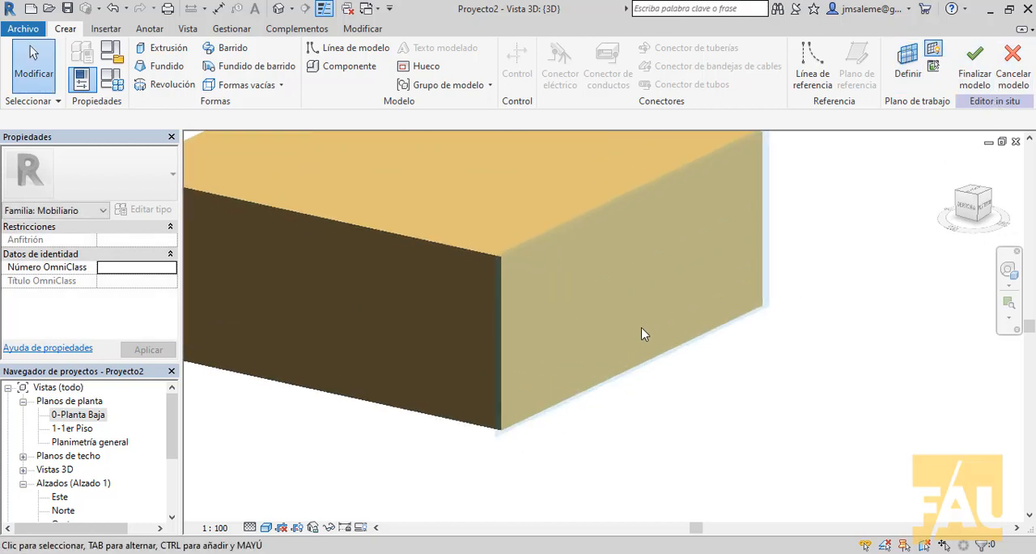
scroll(643, 340, down, 1)
click(738, 253)
drag(737, 246, 785, 226)
drag(658, 216, 657, 181)
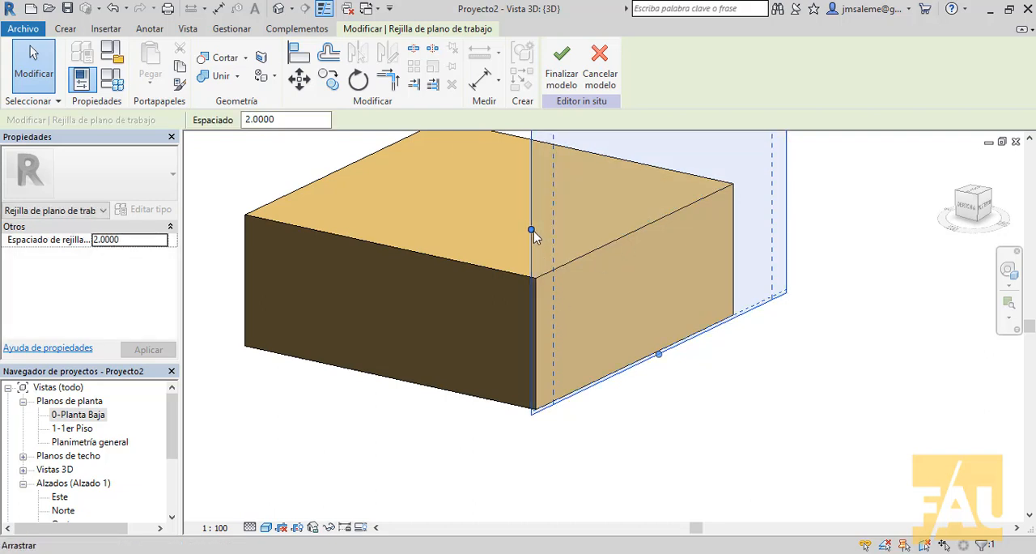
drag(535, 234, 473, 259)
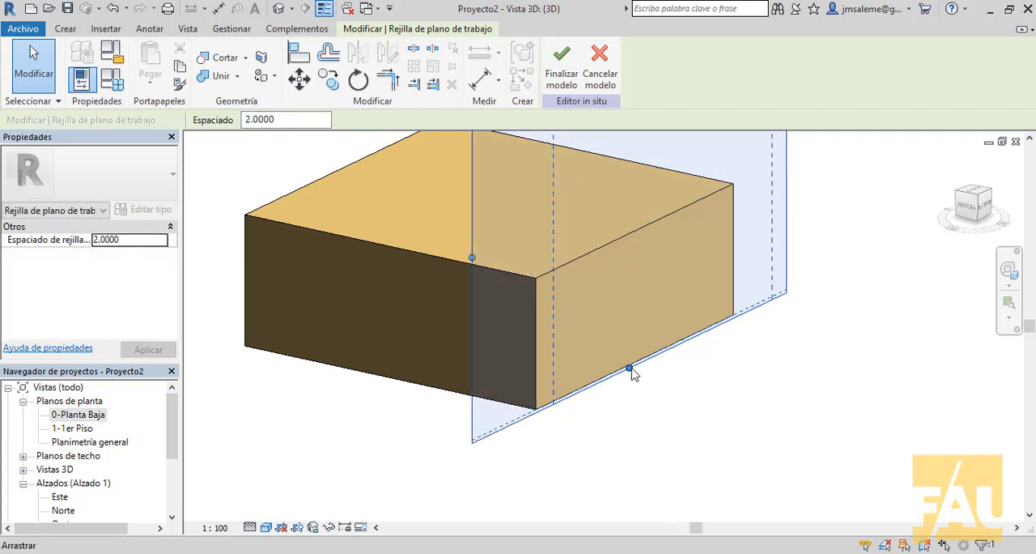
drag(633, 373, 631, 425)
middle_drag(819, 422, 763, 424)
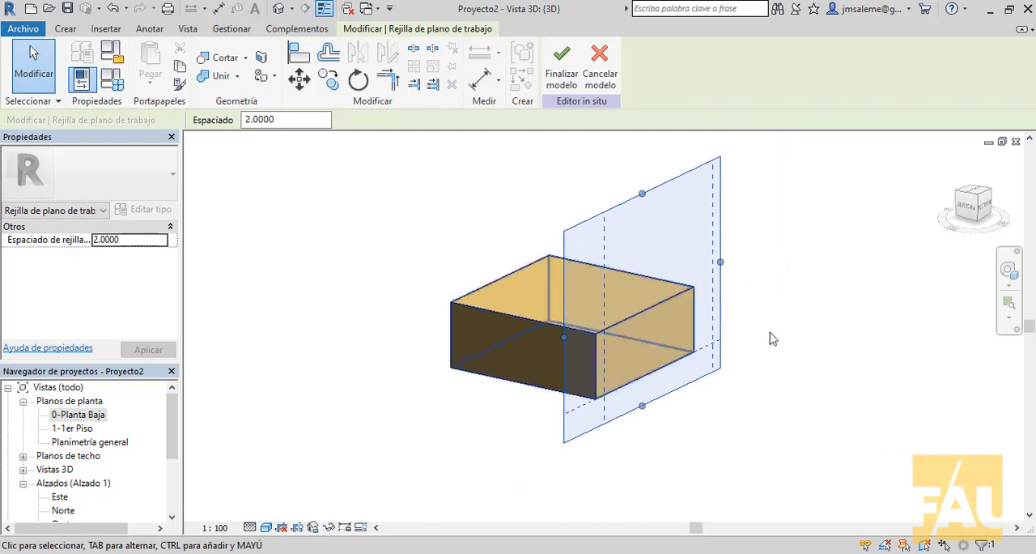
shift+middle_drag(769, 376, 738, 380)
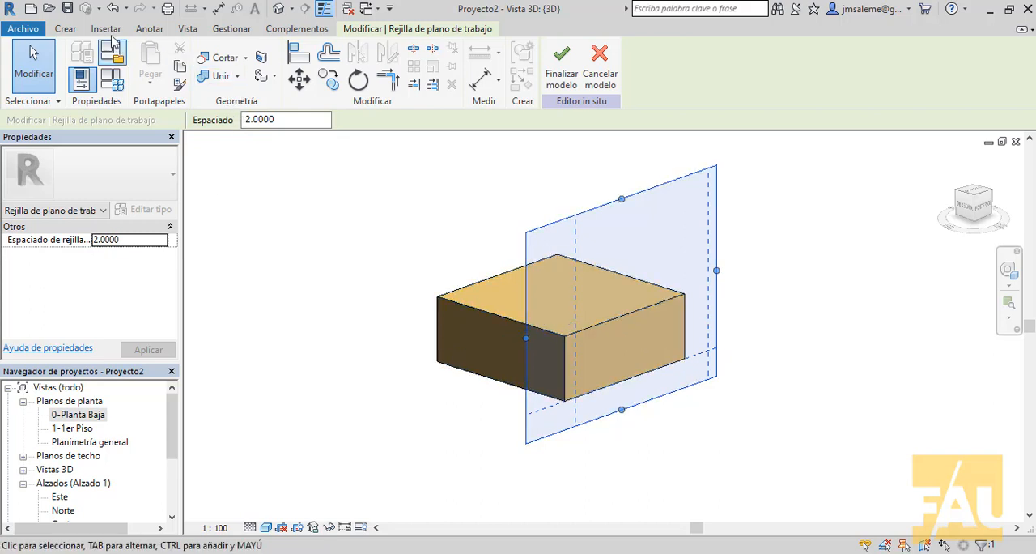
Step: Start a void extrusion on the side face and pick its top and two vertical edges with a 0.05 inward offset
click(71, 30)
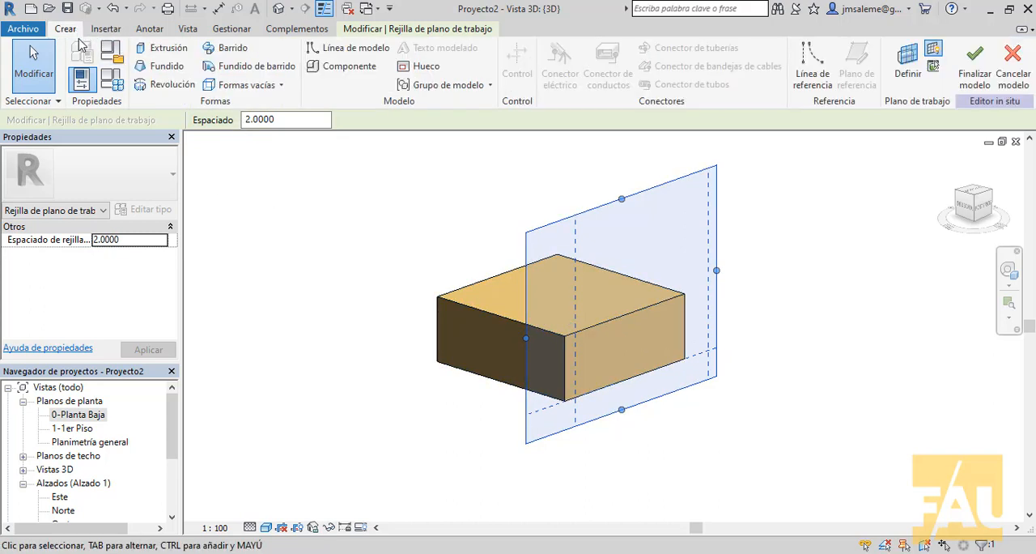
click(283, 87)
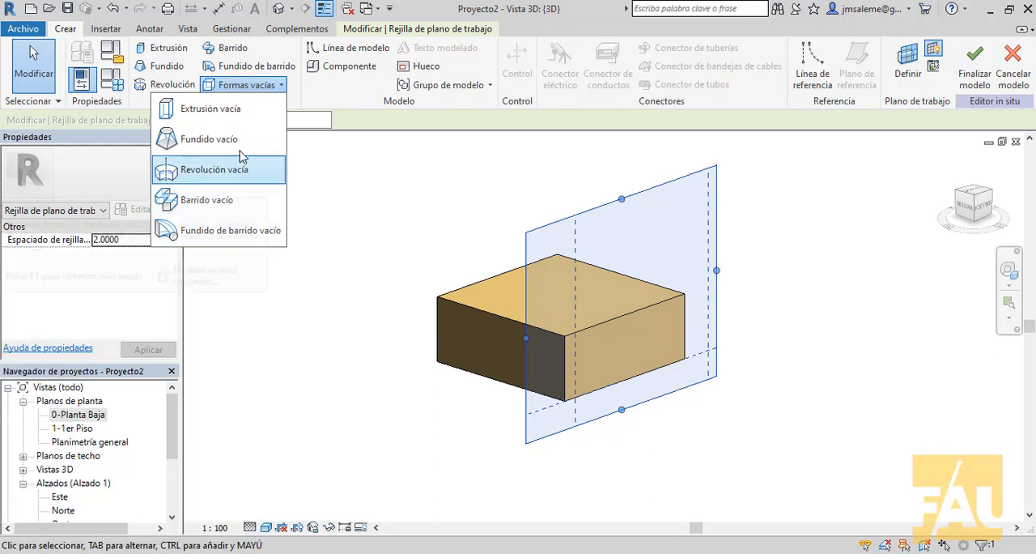
click(239, 111)
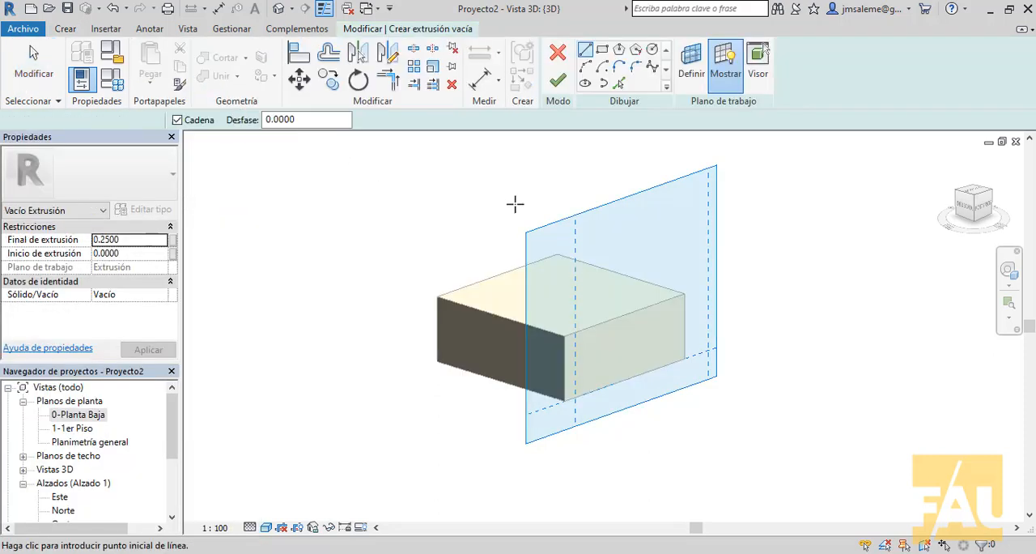
middle_drag(575, 203, 423, 210)
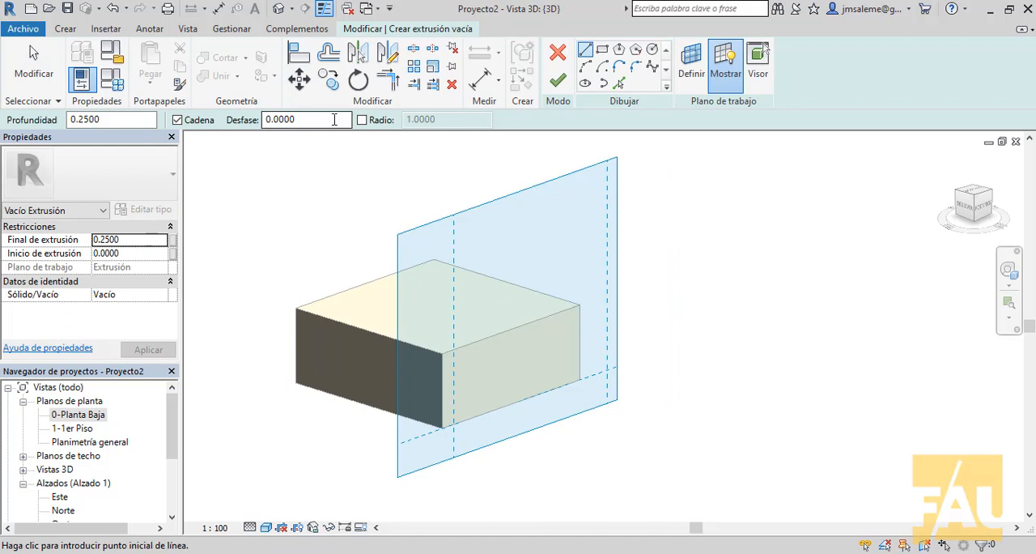
click(333, 119)
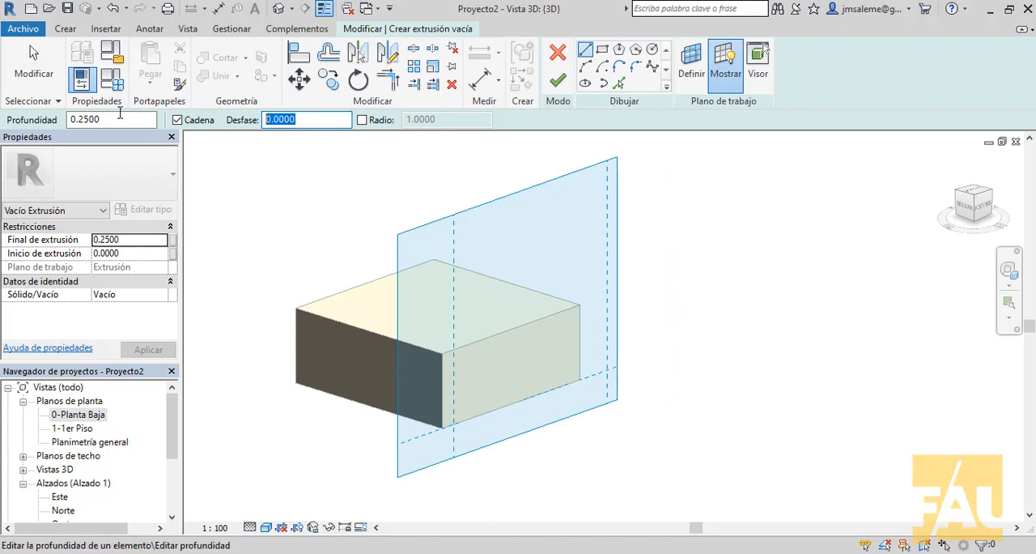
text(.05)
click(620, 85)
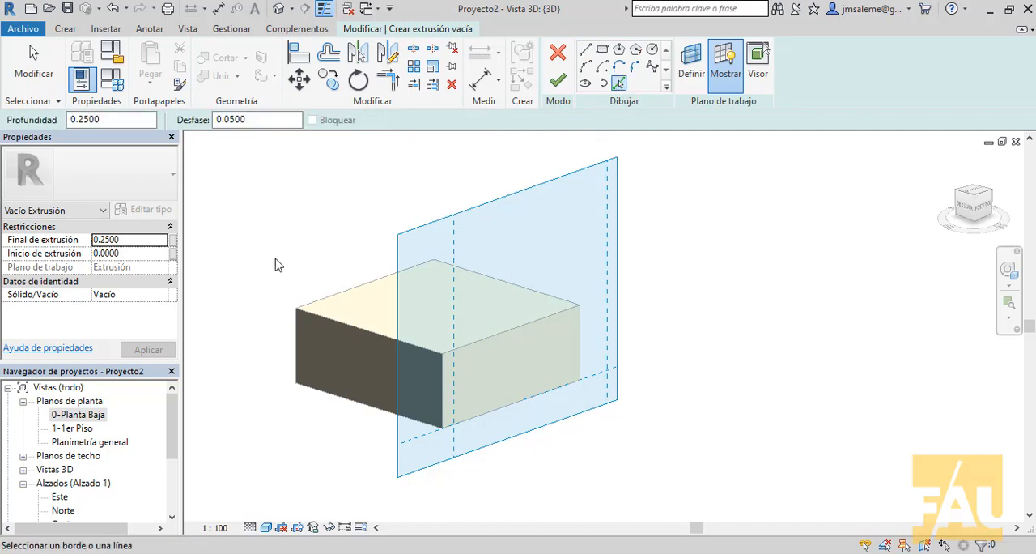
click(483, 342)
click(443, 382)
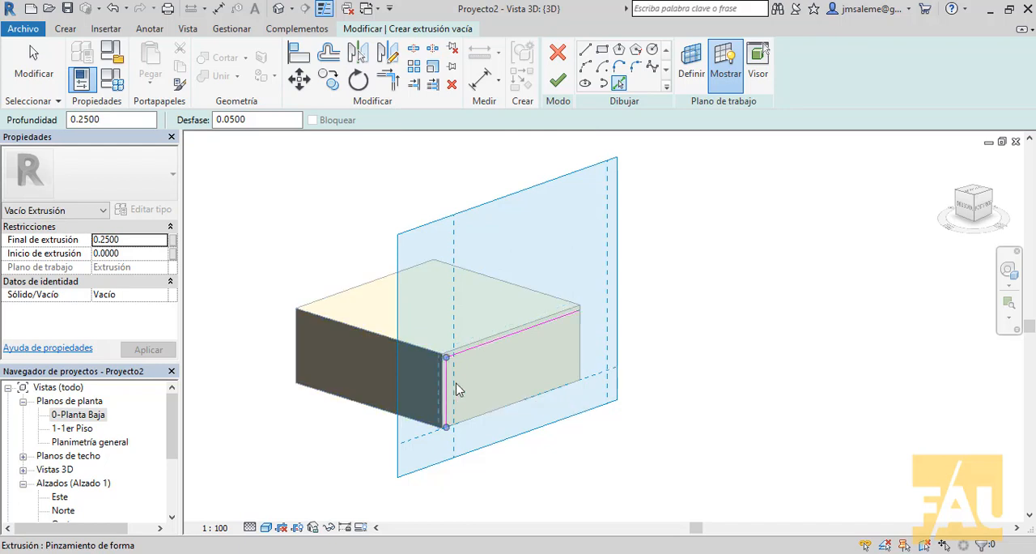
click(578, 356)
Step: Set the line offset to 0 and close the void profile with a line along the face's bottom edge
scroll(532, 364, up, 4)
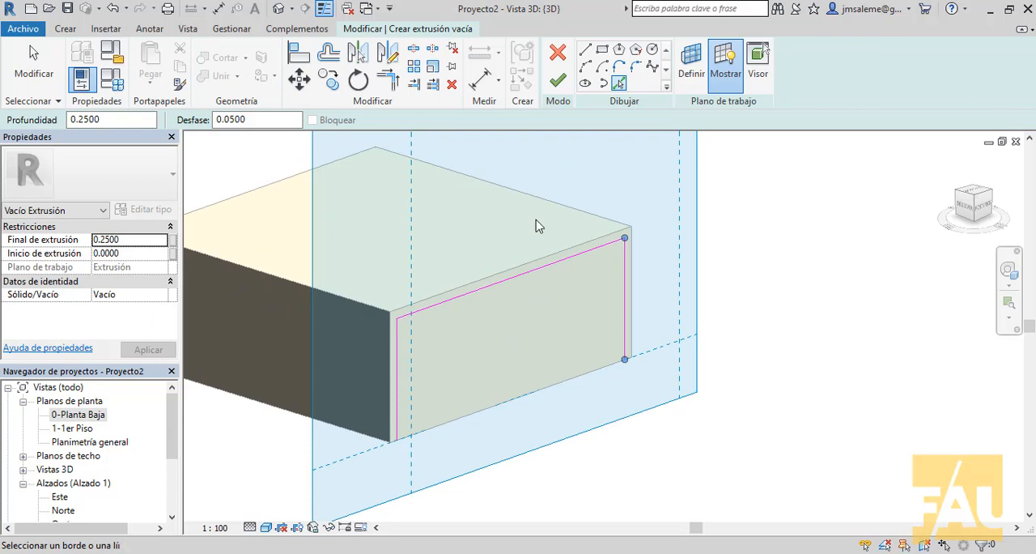
click(584, 50)
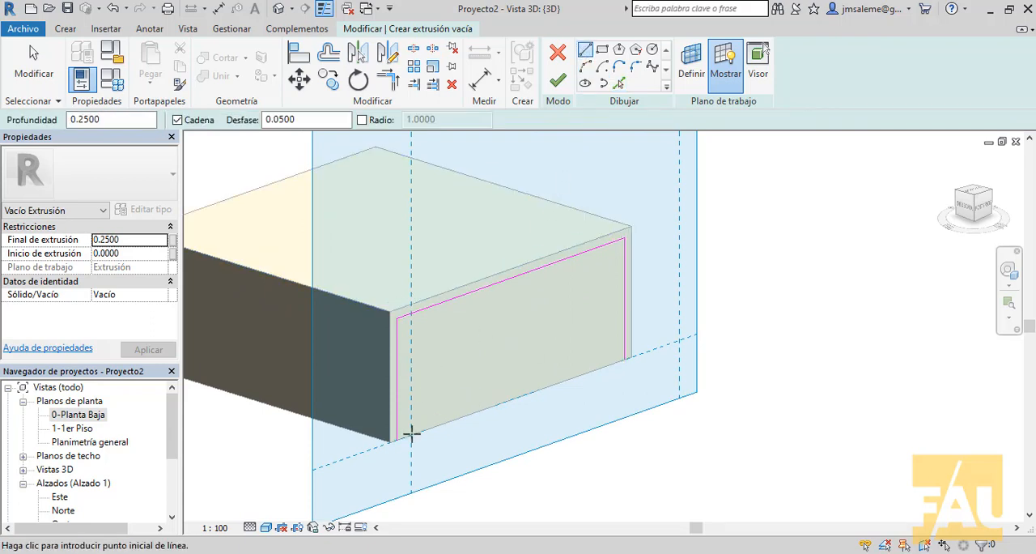
click(397, 438)
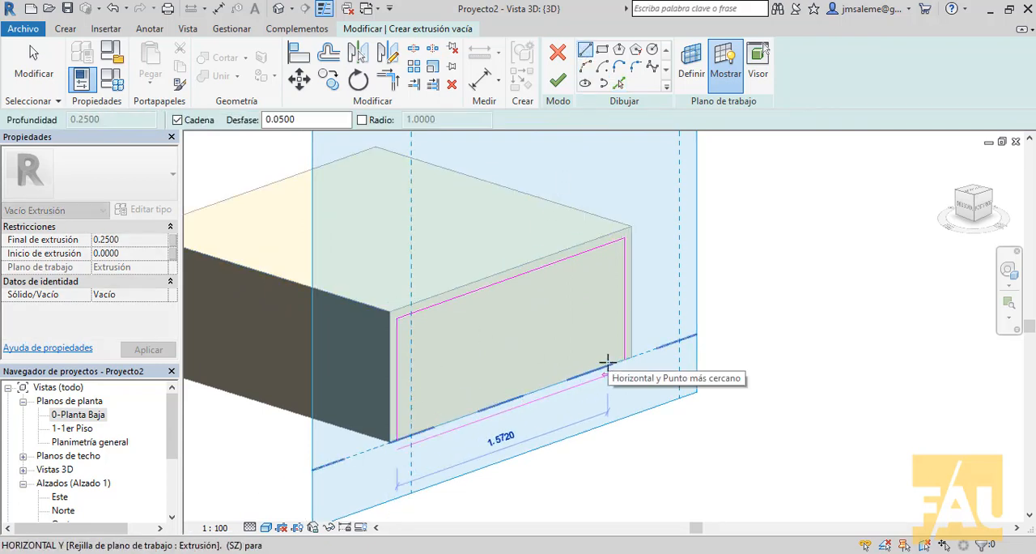
drag(313, 122, 177, 121)
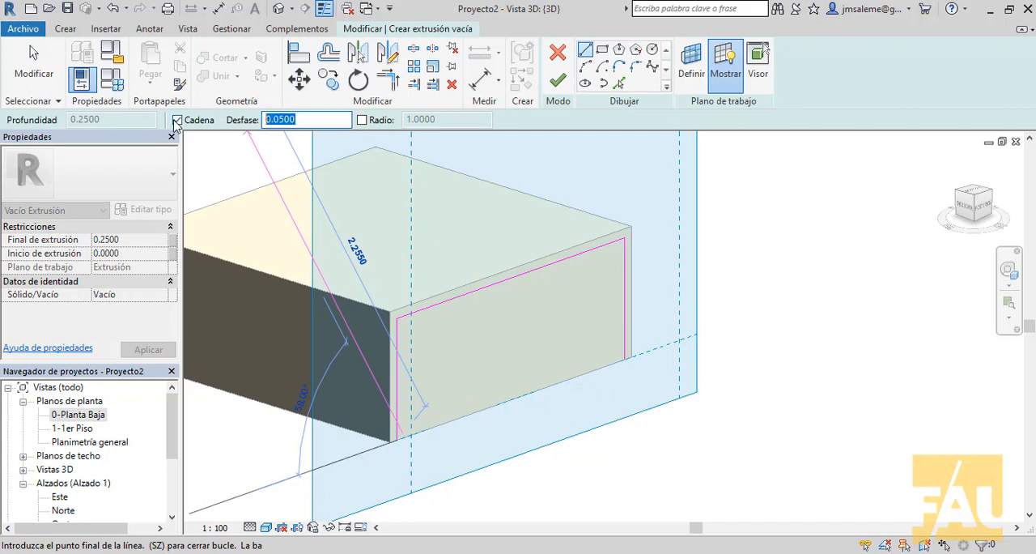
text(0)
key(Return)
key(Escape)
key(Escape)
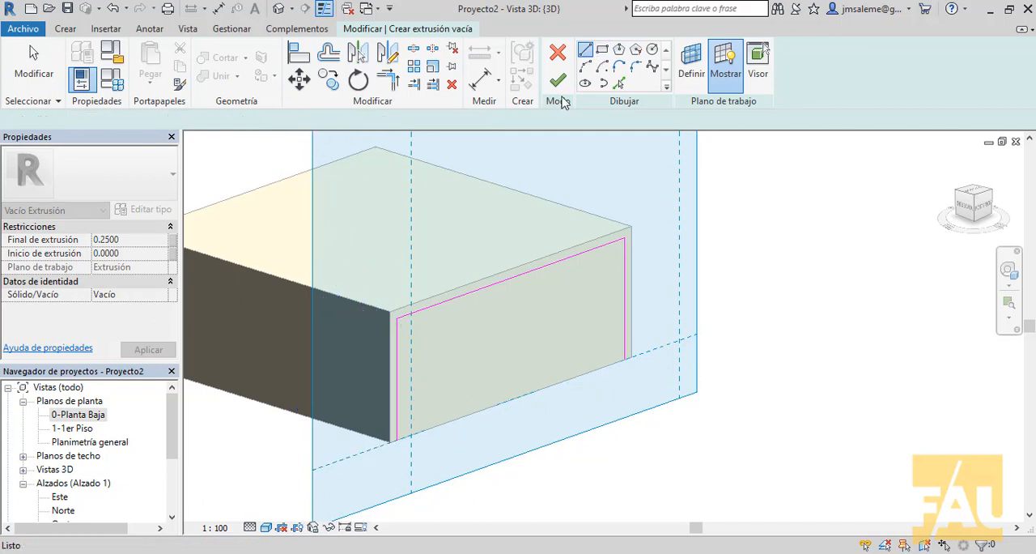
click(396, 437)
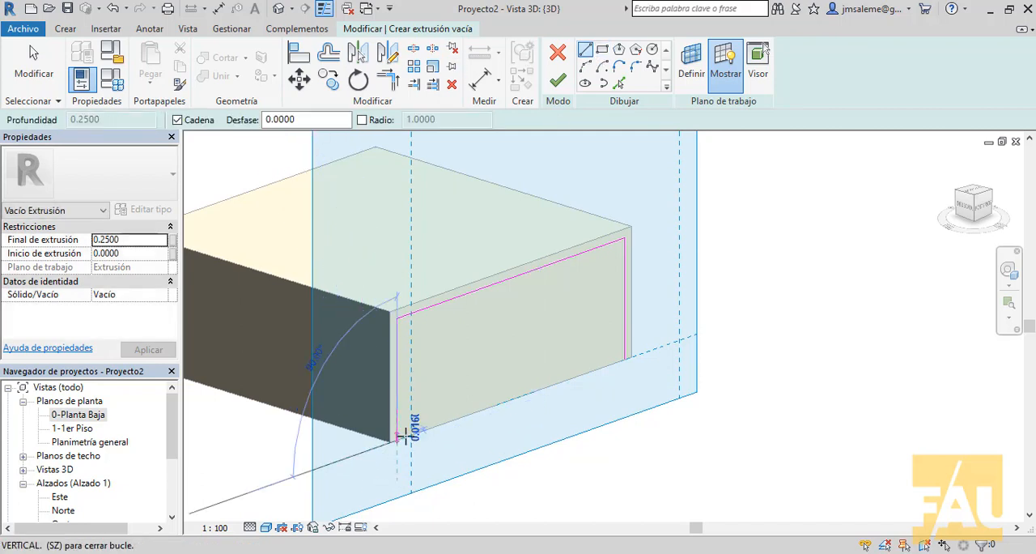
click(624, 353)
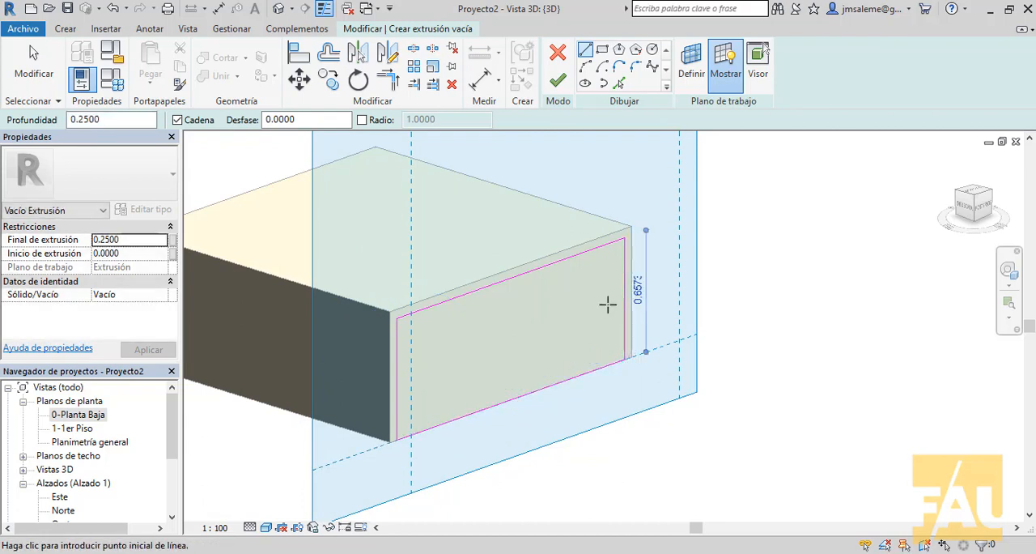
Step: Finish the void extrusion sketch and the in-place model so the void cuts the table block
click(558, 80)
middle_drag(655, 188, 735, 249)
scroll(750, 206, down, 1)
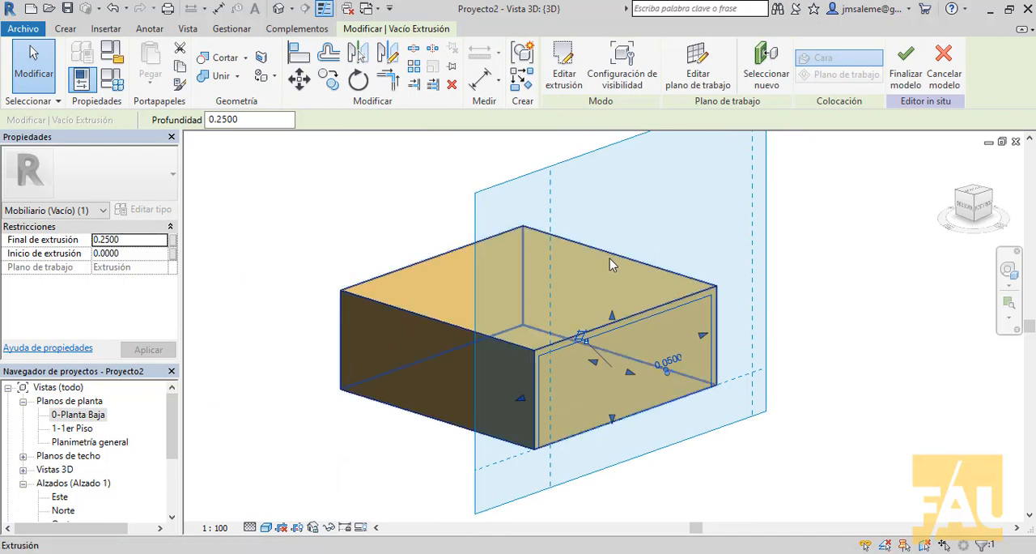
click(910, 69)
shift+middle_drag(769, 280, 640, 393)
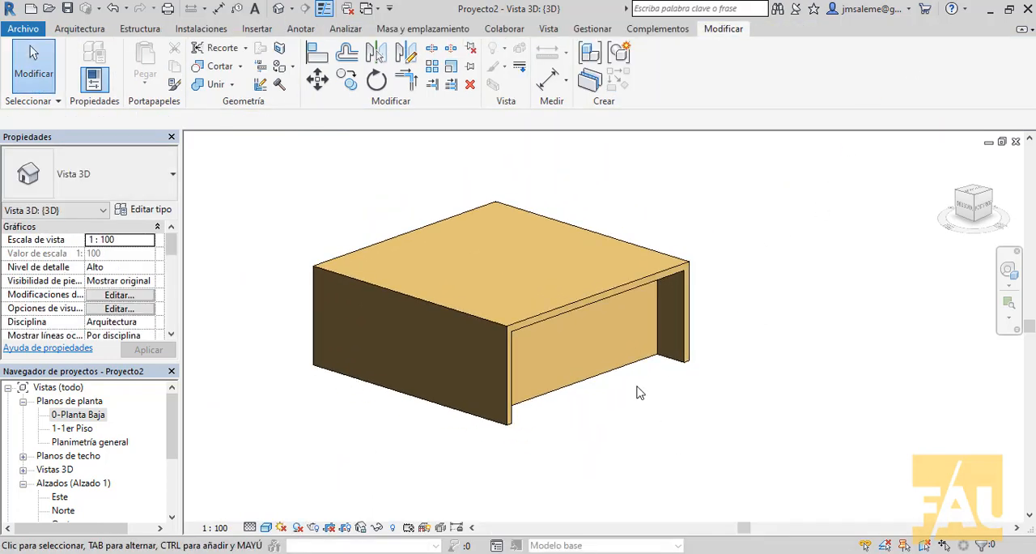
scroll(639, 392, up, 2)
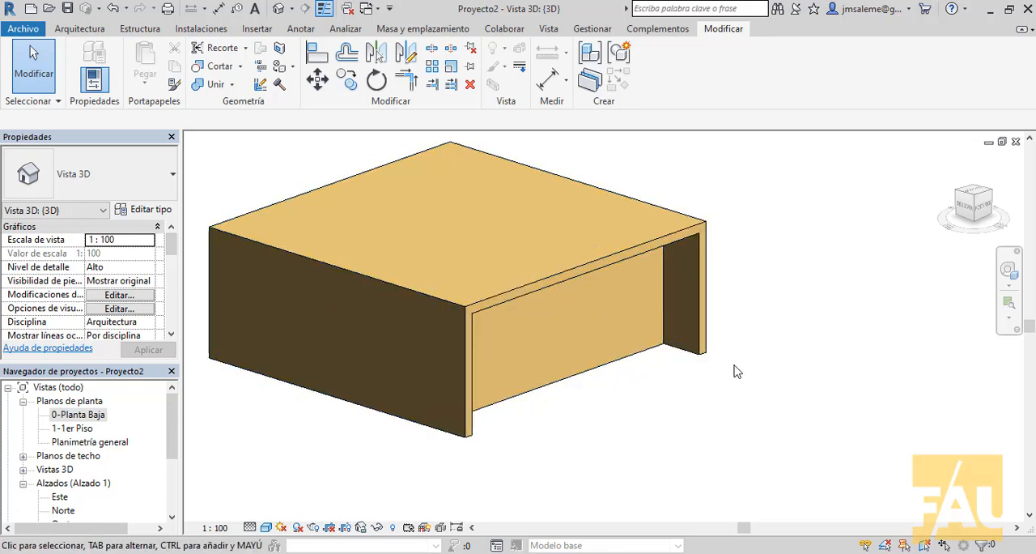
scroll(767, 358, down, 3)
middle_drag(790, 396, 774, 424)
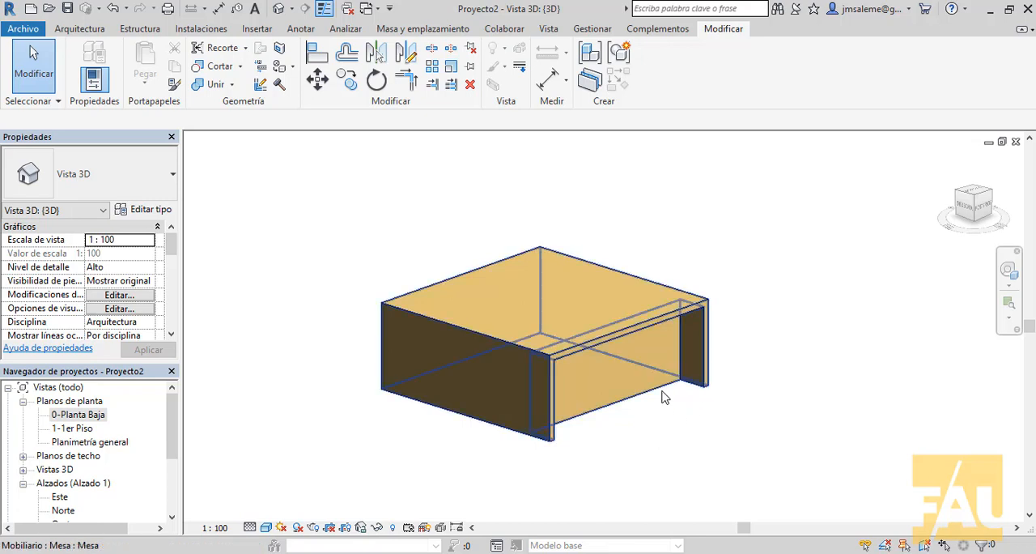
Step: Select the table and stretch the void's inner face with its shape handle through to the block's opposite side
click(656, 327)
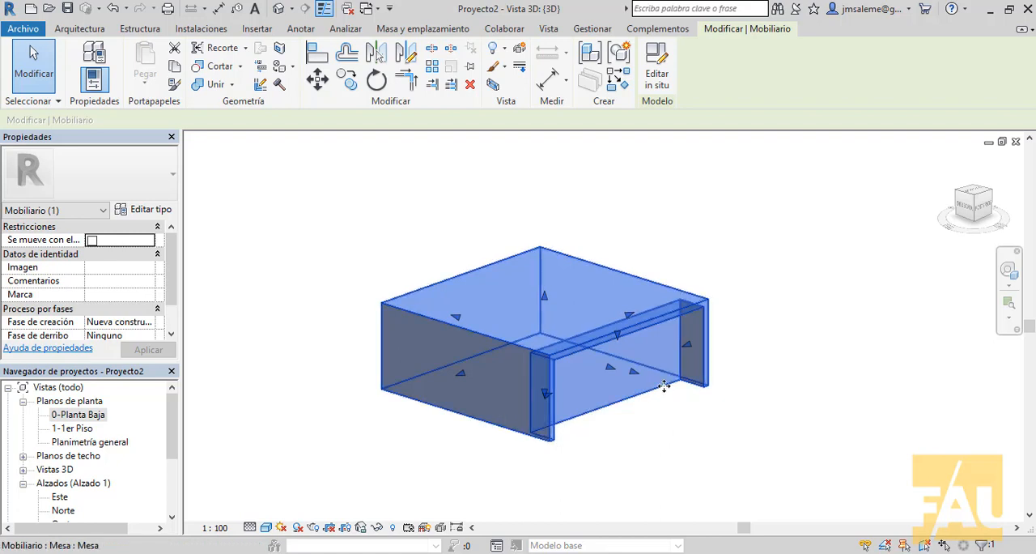
key(Tab)
key(Tab)
key(Tab)
key(Tab)
click(663, 386)
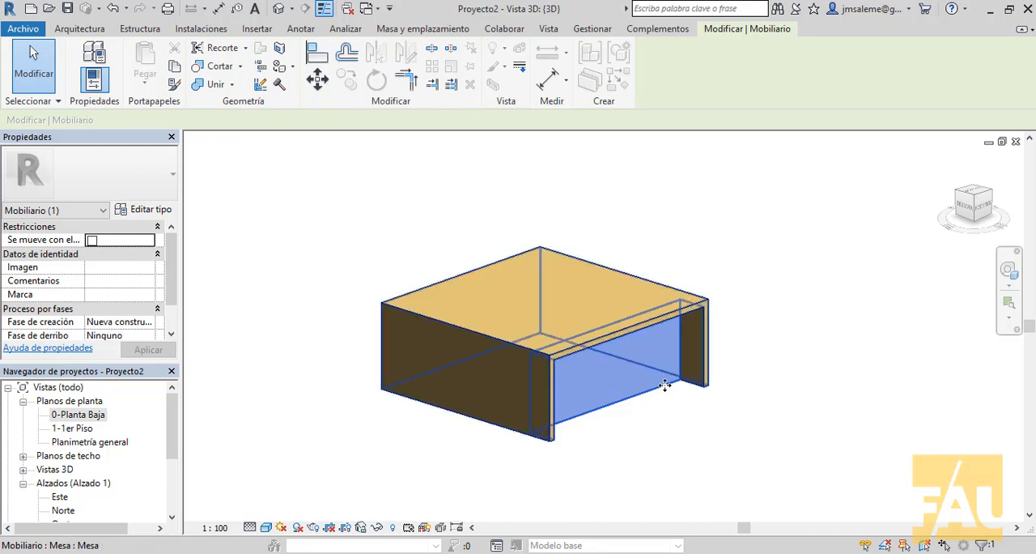
click(666, 390)
key(Tab)
key(Tab)
key(Tab)
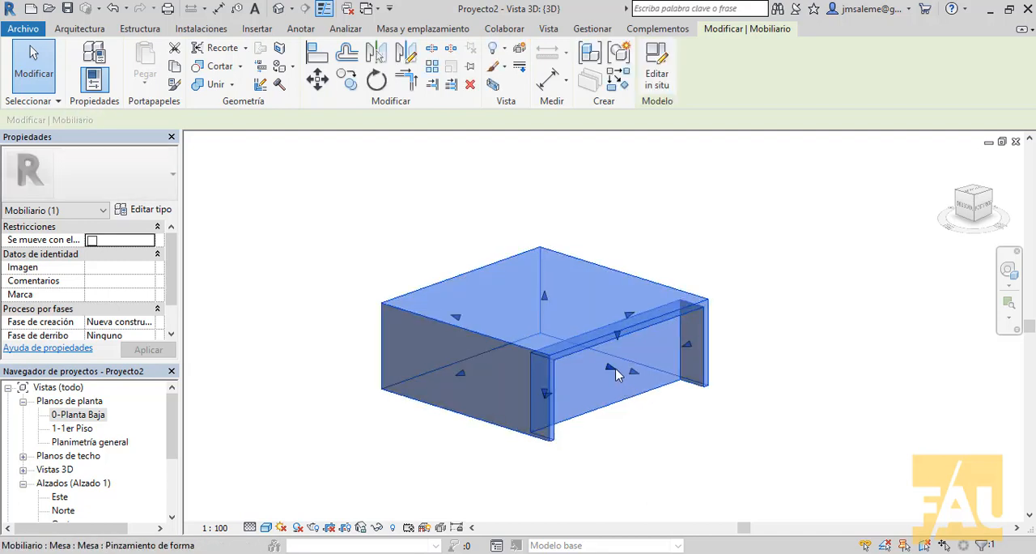
drag(622, 372, 421, 321)
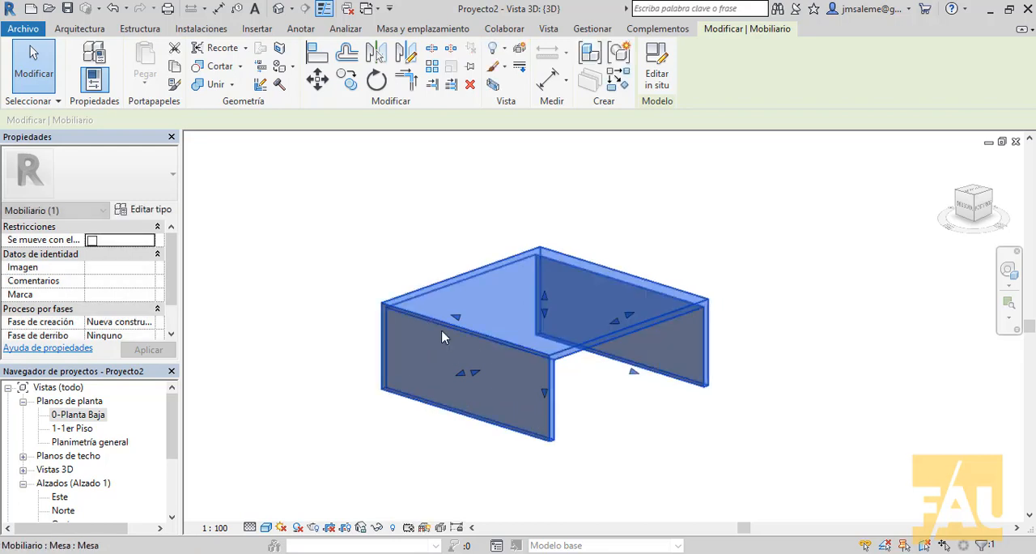
shift+middle_drag(765, 442, 782, 366)
click(783, 366)
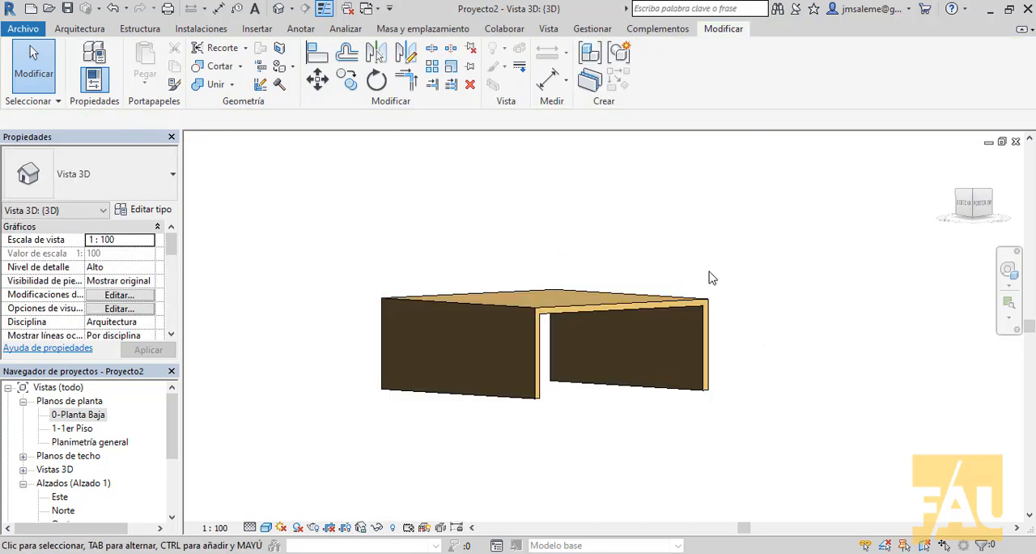
scroll(742, 301, down, 2)
shift+middle_drag(744, 303, 768, 400)
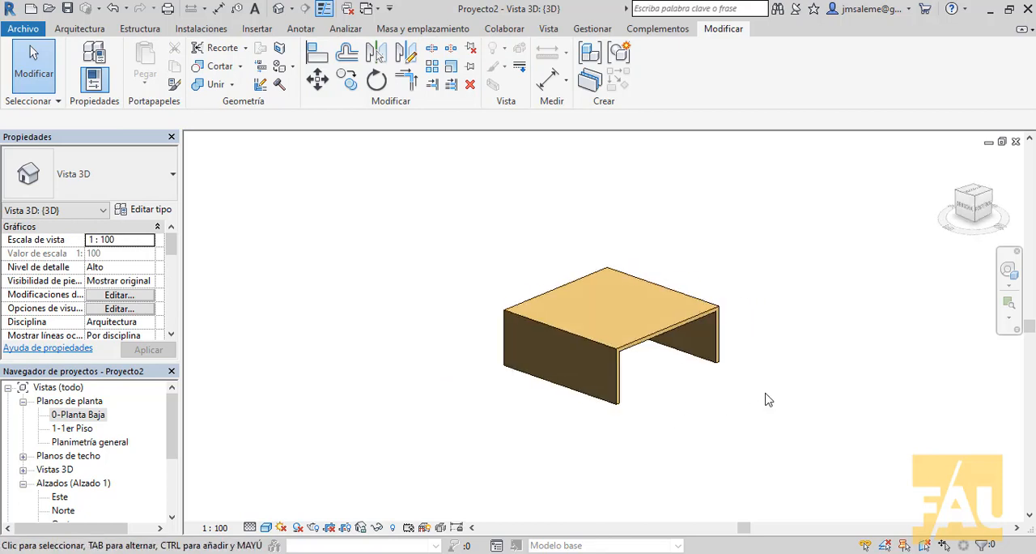
Step: Narrow the table by pulling its open front side inward with the shape handle
click(666, 332)
drag(672, 360, 615, 338)
click(681, 358)
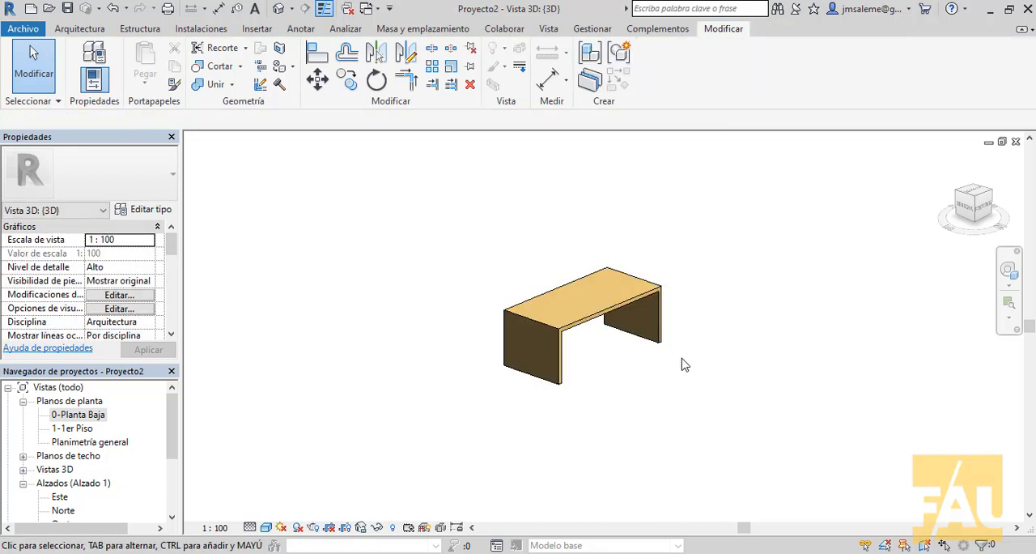
scroll(708, 322, up, 2)
middle_drag(721, 337, 811, 372)
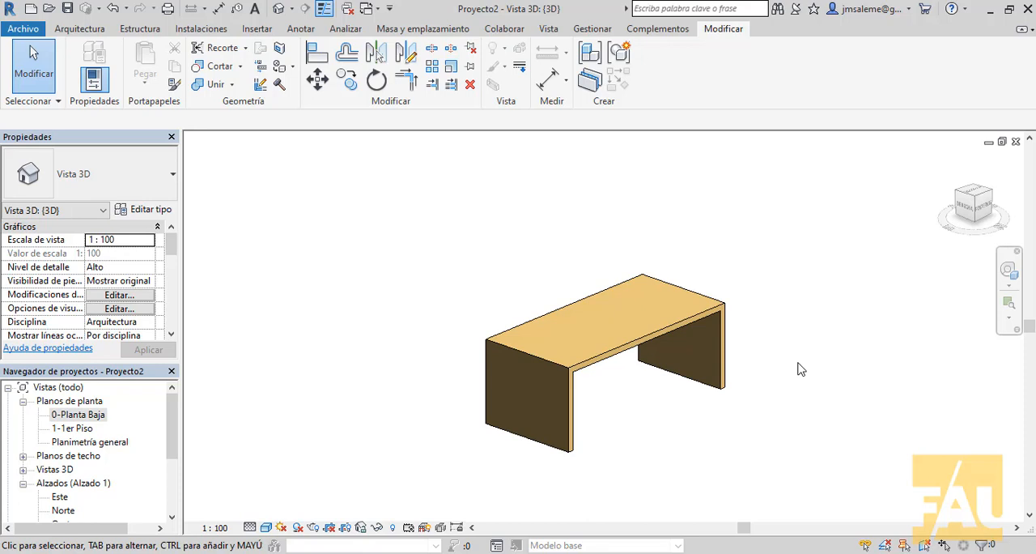
Step: Start a new in-place component in the Muros category and name it "Muros contrafuerte"
scroll(798, 363, down, 2)
middle_drag(754, 303, 472, 233)
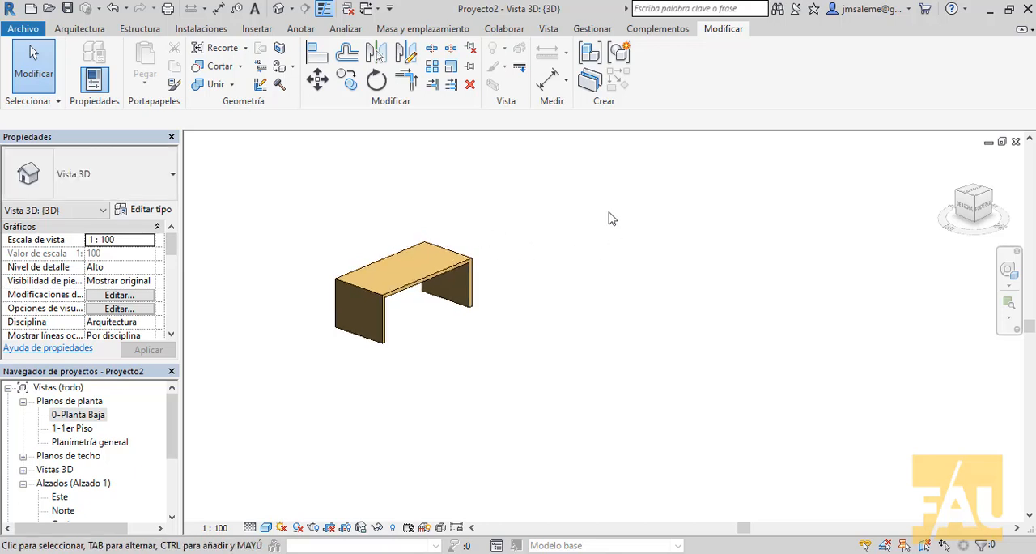
click(83, 30)
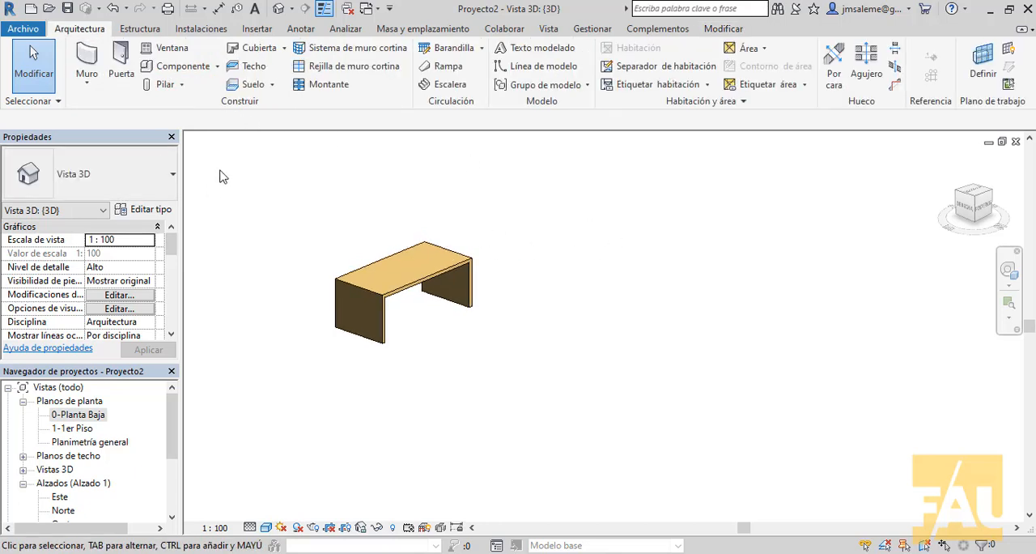
click(217, 65)
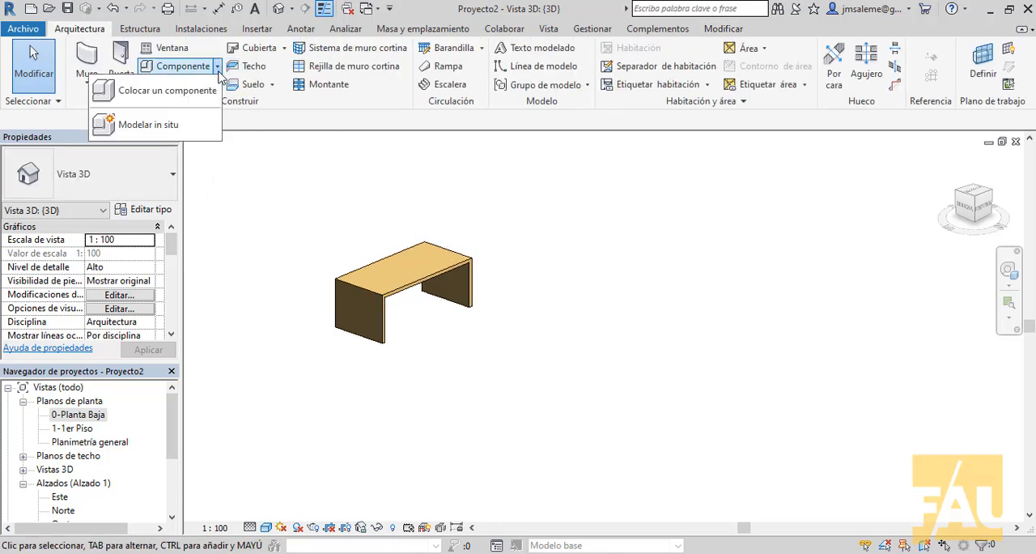
click(168, 127)
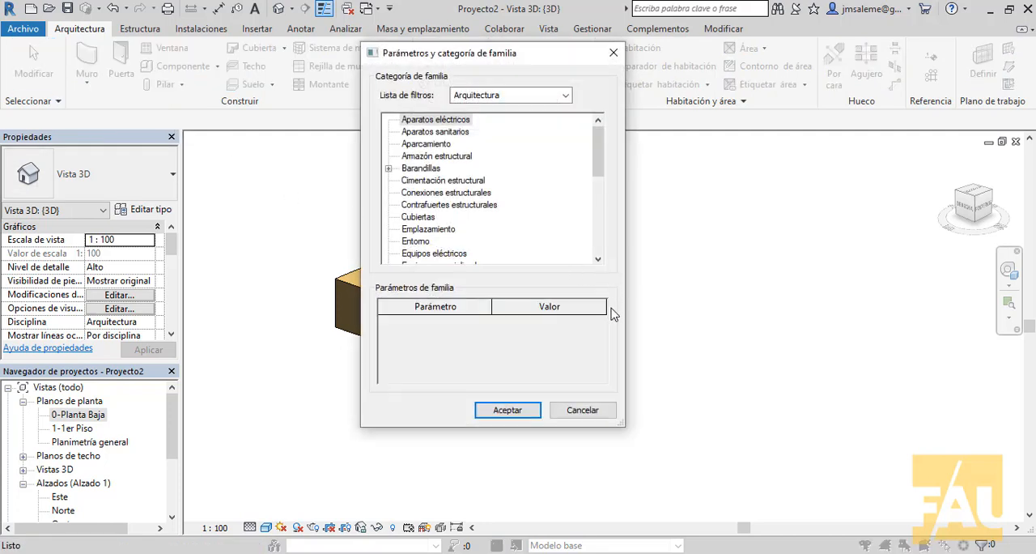
mouse_move(598, 172)
mouse_down()
mouse_move(597, 255)
mouse_move(598, 176)
mouse_up()
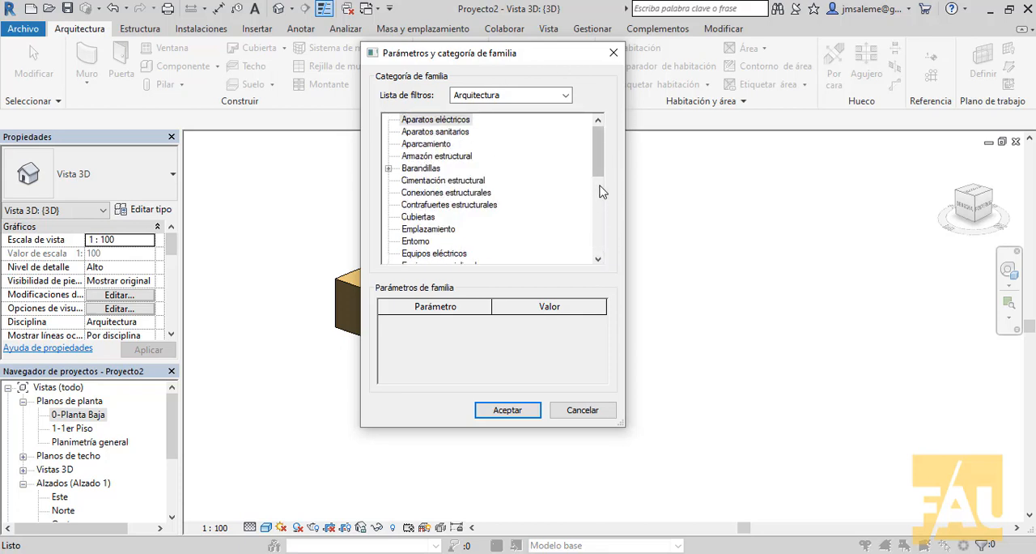
drag(594, 161, 593, 207)
click(414, 230)
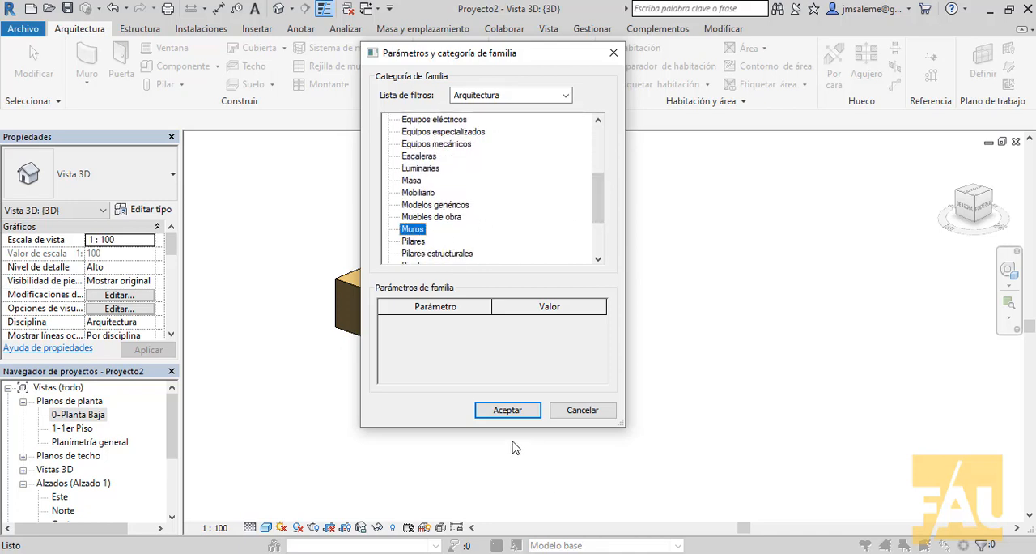
click(507, 410)
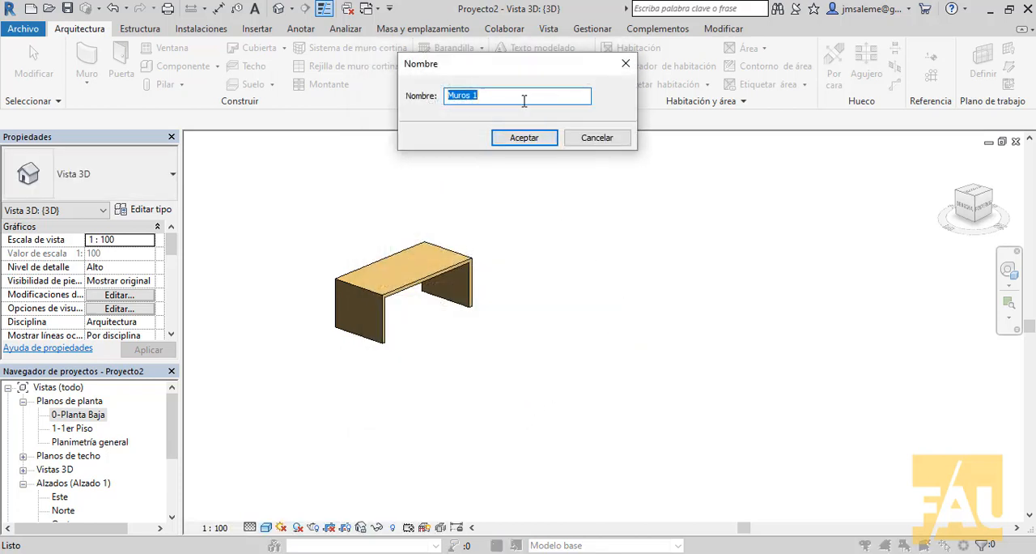
click(524, 98)
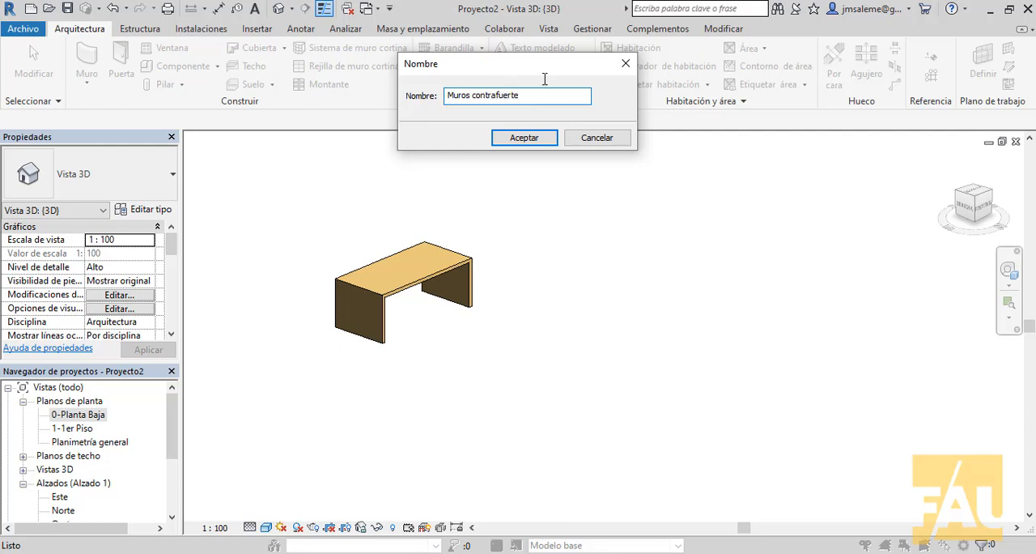
click(526, 137)
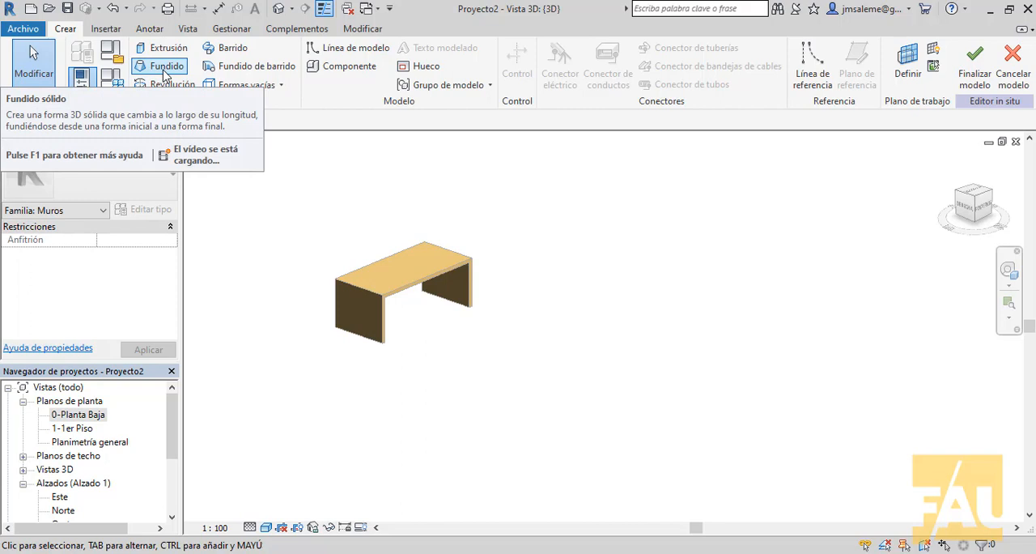
Step: Start a solid blend and, in the top view, draw a horizontal 0.6 base line to the right of the table
click(164, 70)
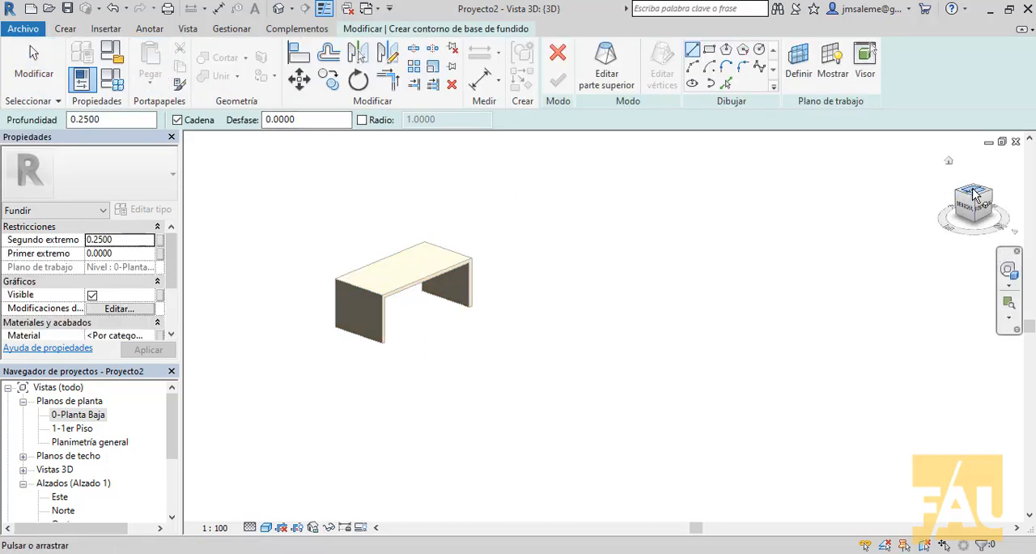
click(973, 194)
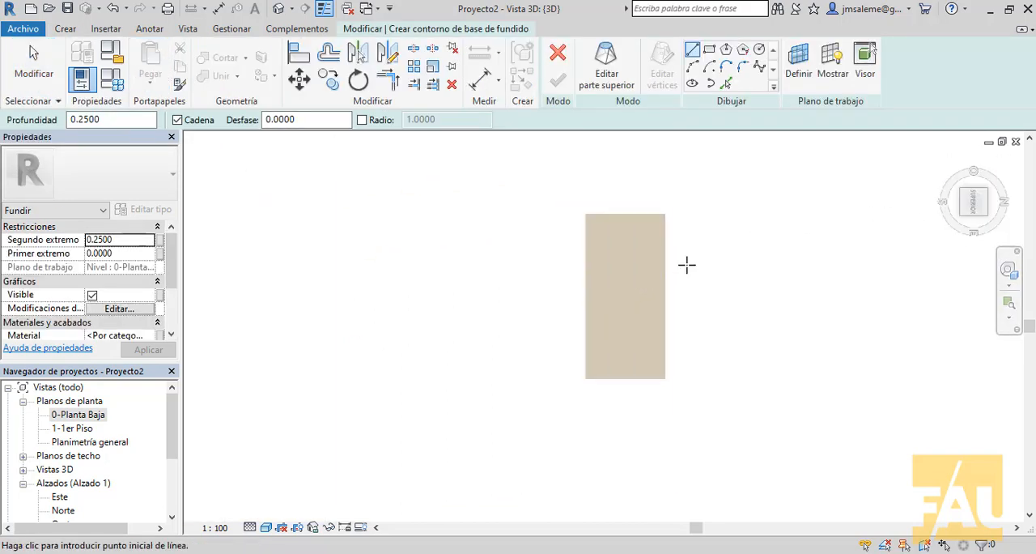
scroll(686, 265, down, 1)
middle_drag(638, 284, 425, 304)
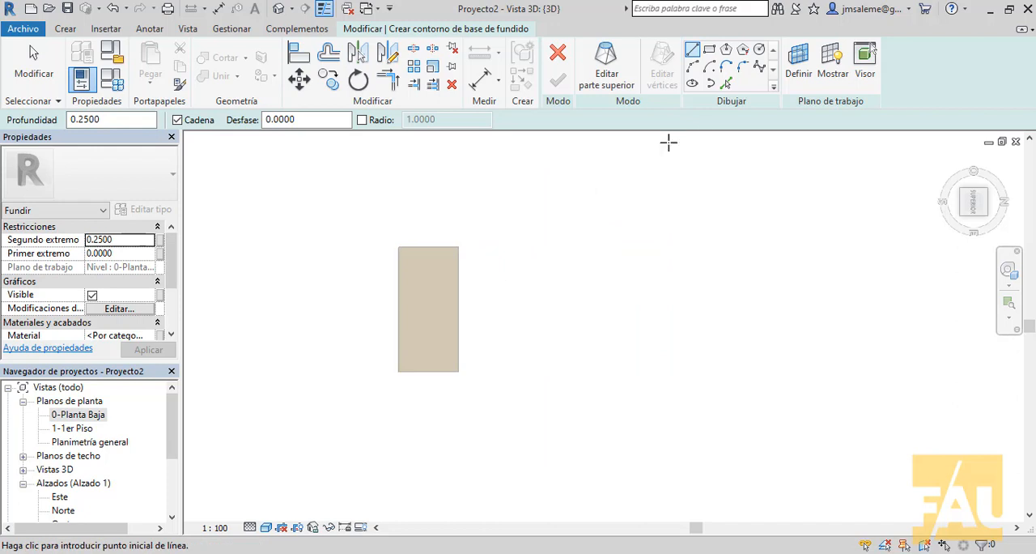
click(710, 51)
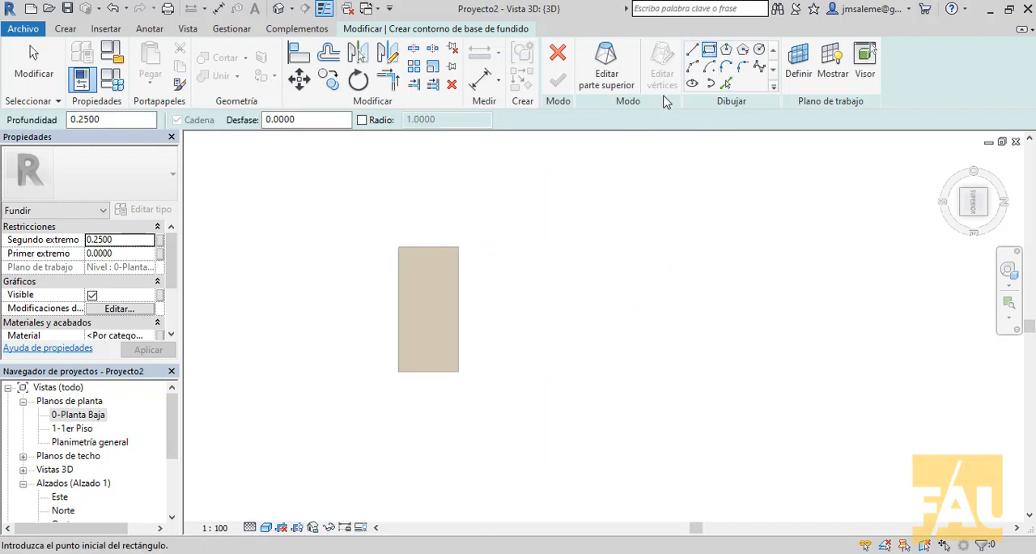
click(692, 50)
click(575, 214)
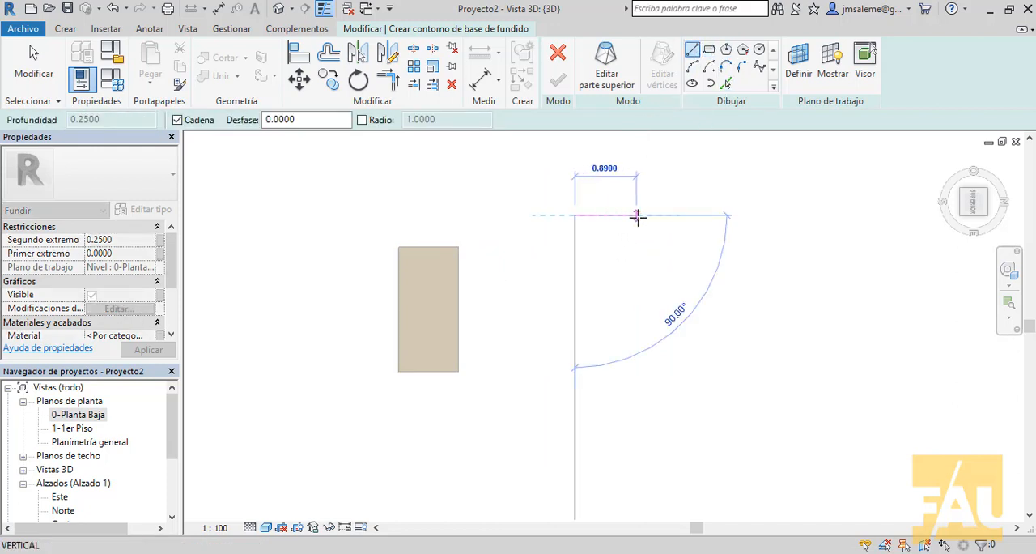
text(0.6)
key(Return)
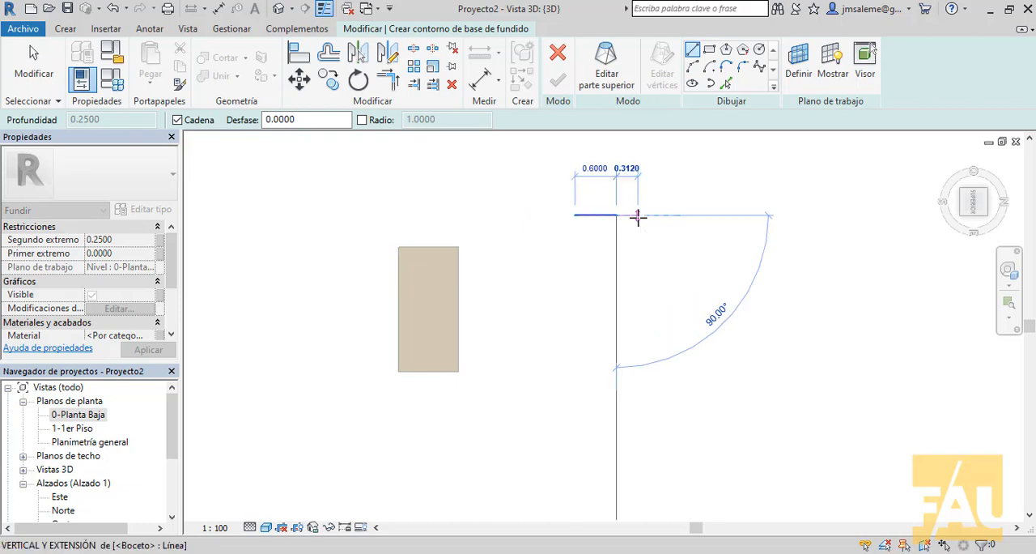
Step: Close the blend's base outline as a rectangle with a 5 line downward, a 0.6 line back and a line to the starting point
scroll(645, 356, down, 3)
middle_drag(645, 360, 607, 344)
text(5)
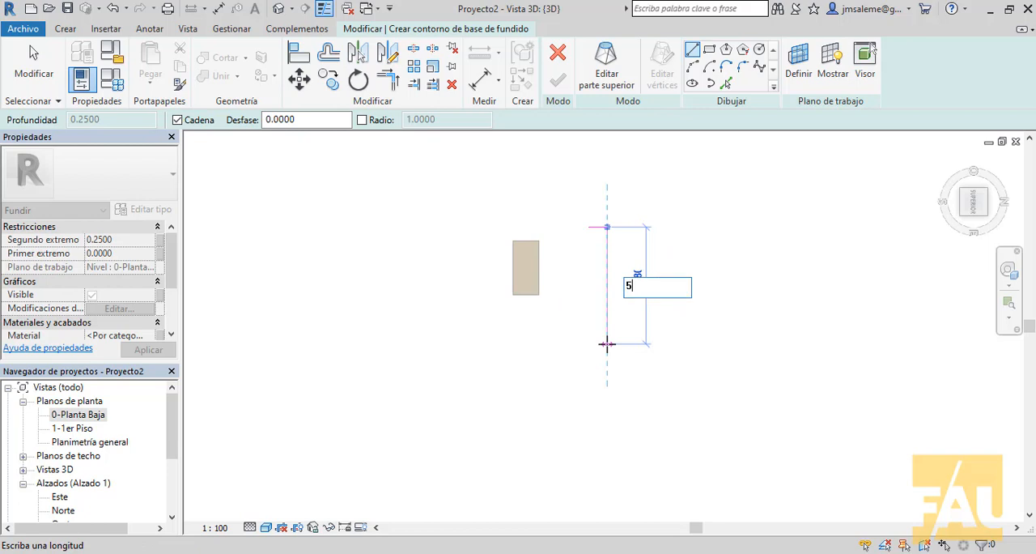
key(Return)
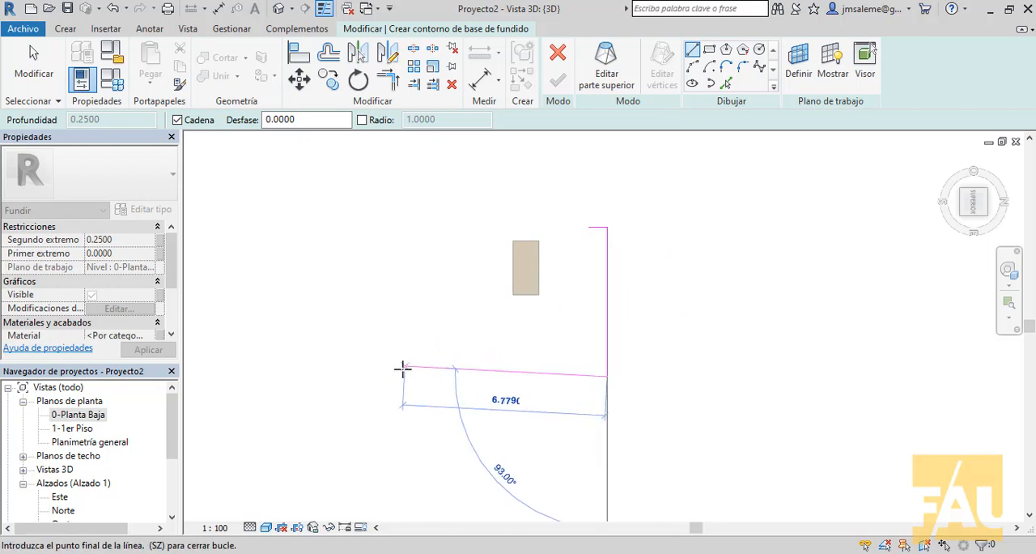
text(.6)
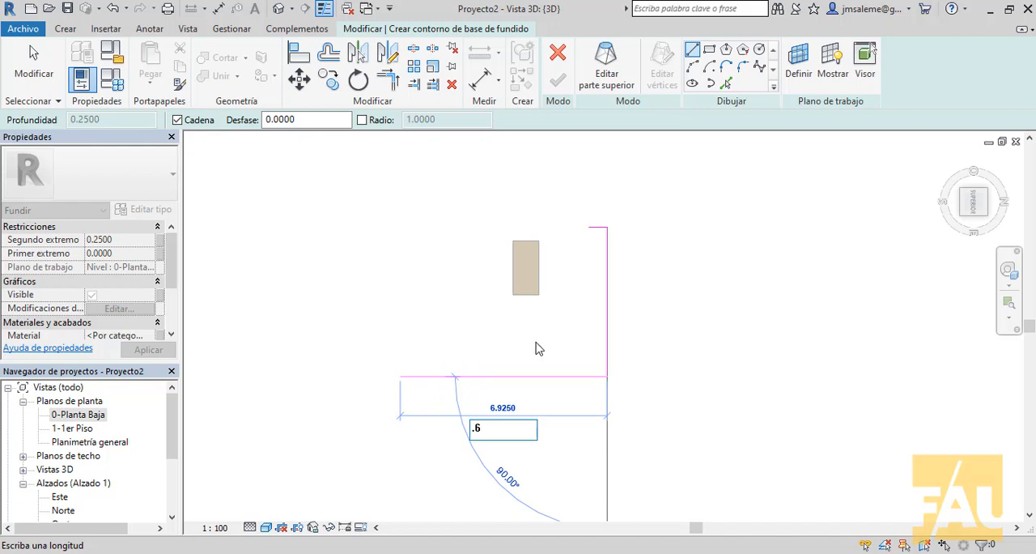
key(Return)
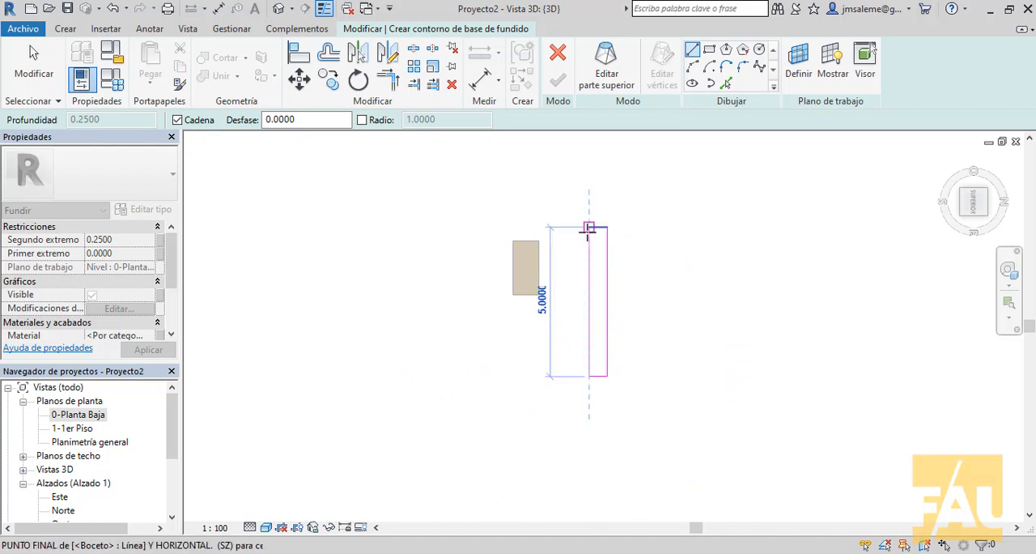
click(589, 229)
right_click(666, 203)
click(672, 208)
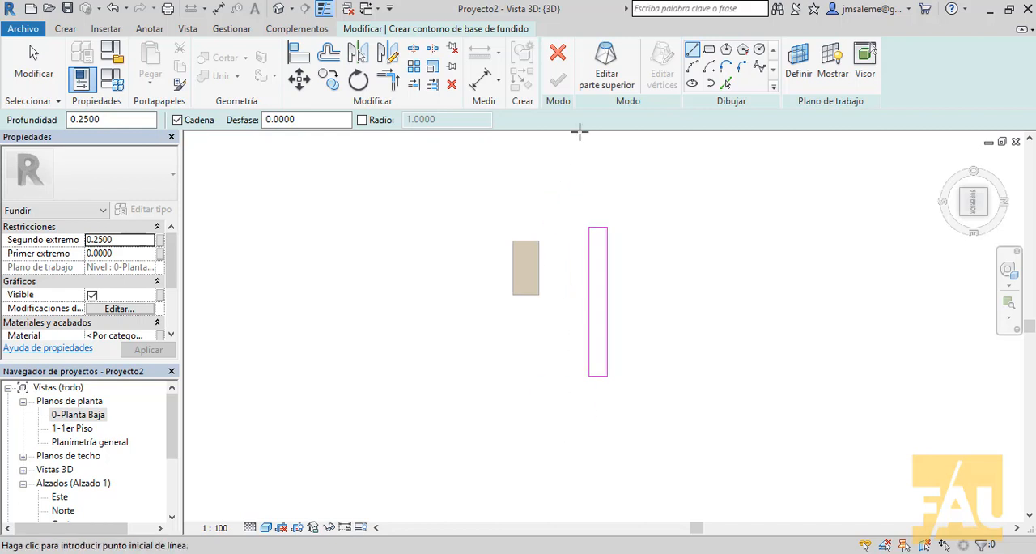
Step: Edit the blend's top profile and draw a rectangle about 0.17 wide and 5 long along the base outline's right edge
click(606, 63)
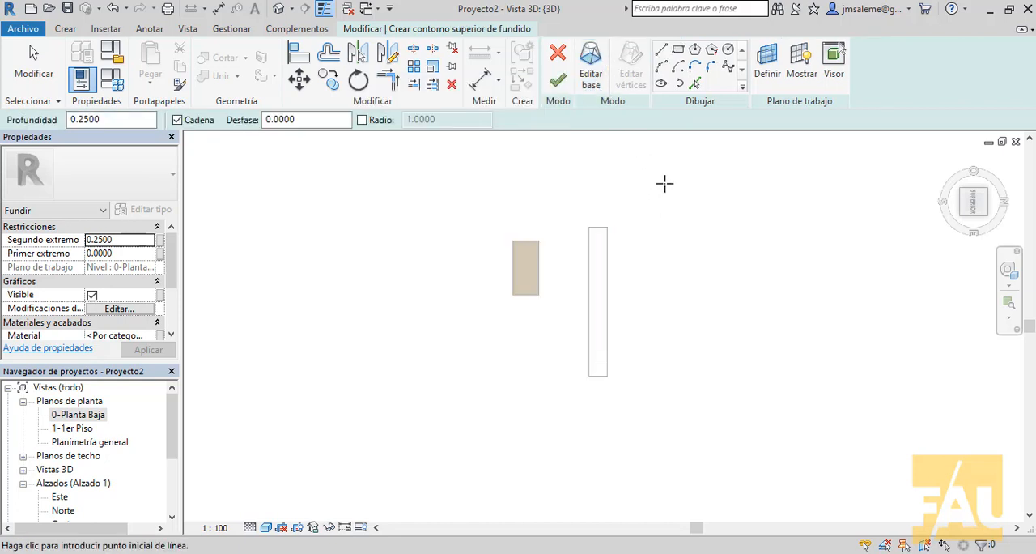
click(678, 53)
scroll(620, 199, up, 2)
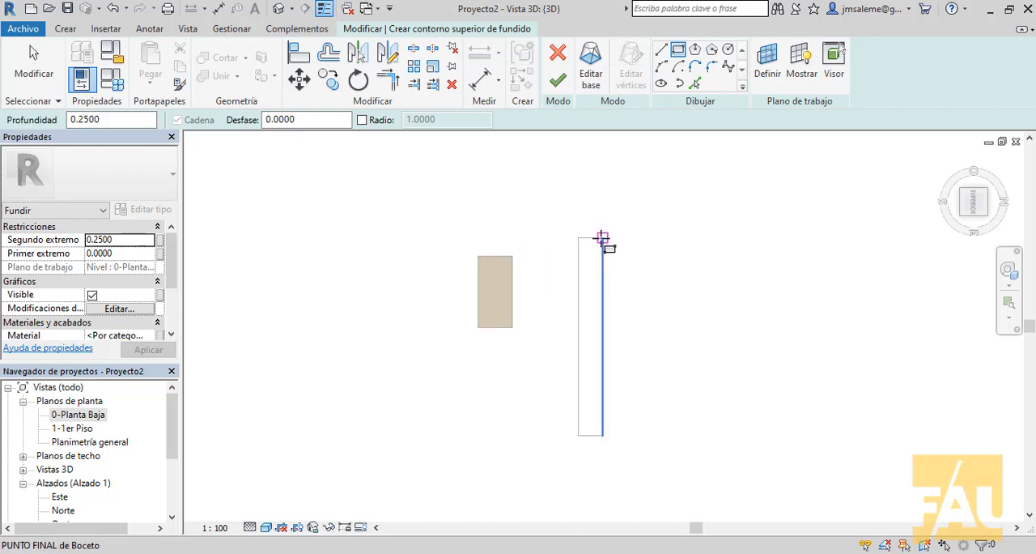
click(602, 234)
scroll(590, 388, up, 2)
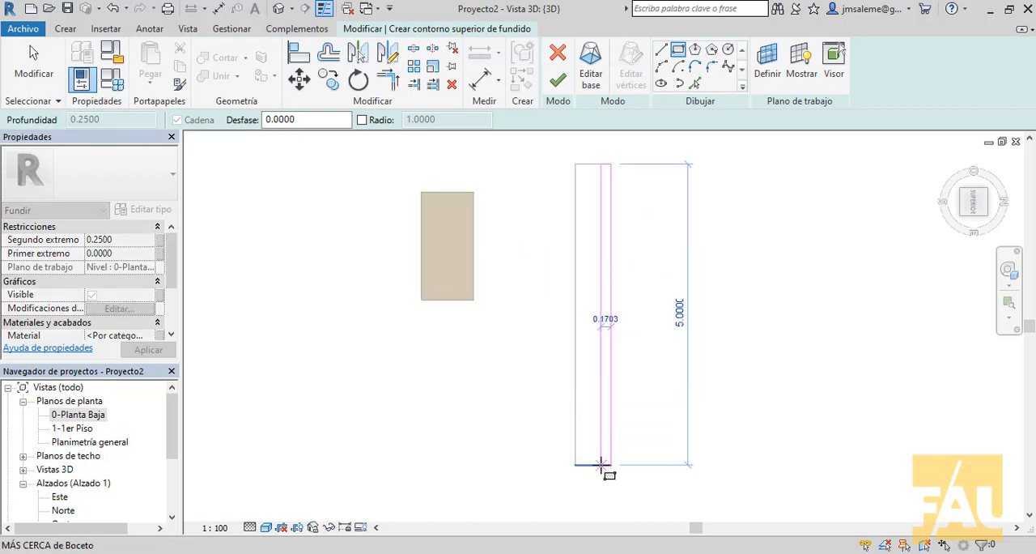
click(602, 465)
right_click(733, 245)
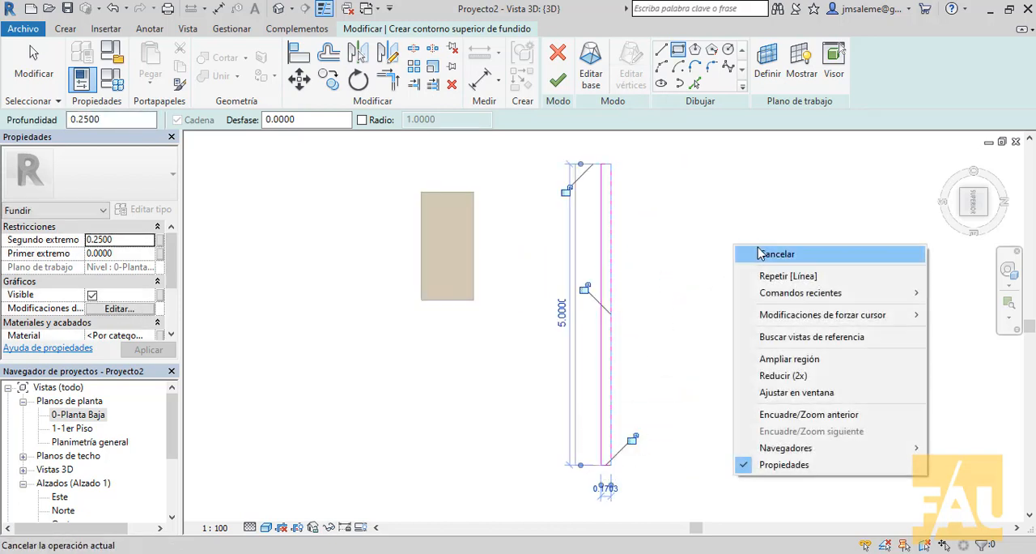
click(757, 253)
right_click(667, 249)
click(682, 260)
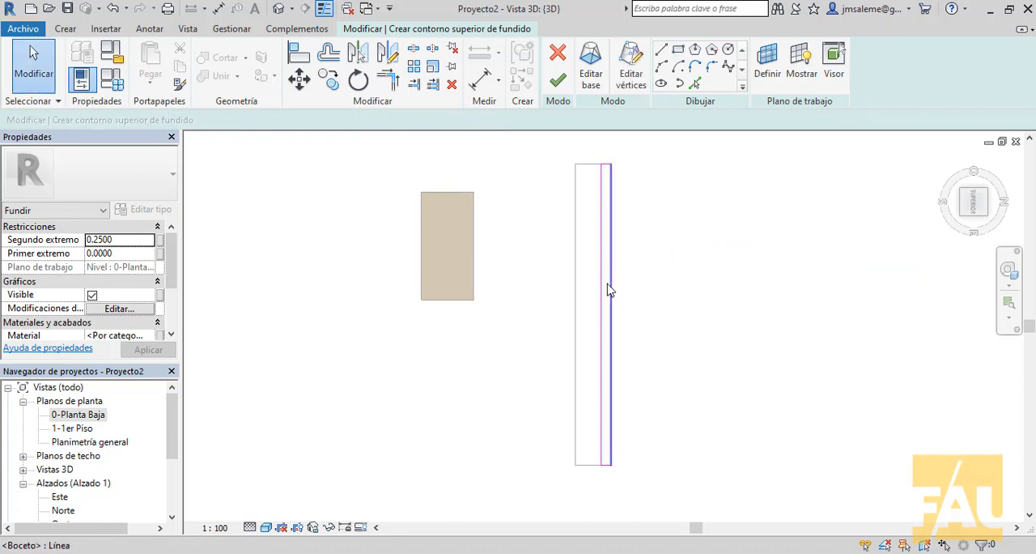
Step: Set the top profile's width to 0.15 by moving its left line
click(602, 292)
mouse_move(715, 231)
middle_down()
mouse_move(715, 314)
mouse_move(690, 355)
middle_up()
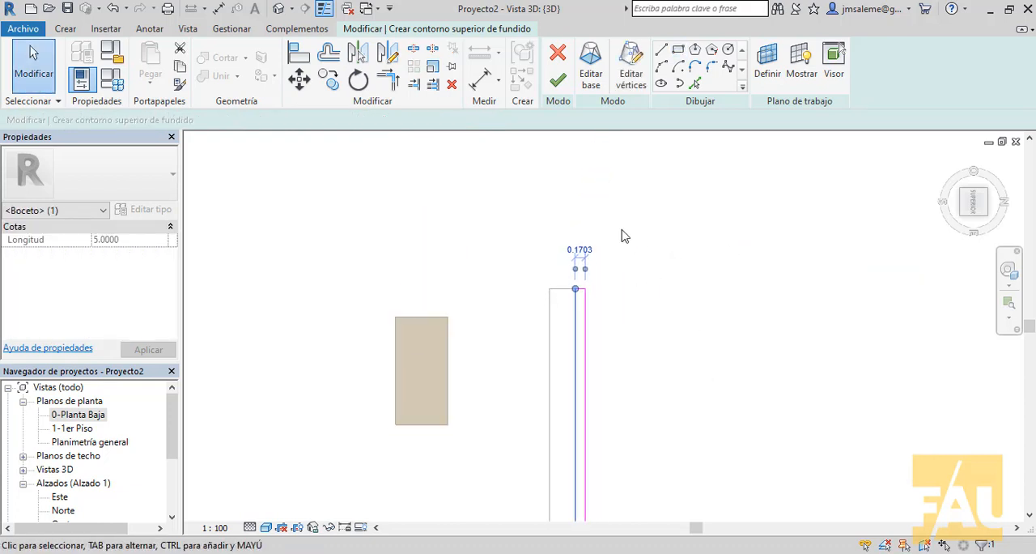
scroll(622, 232, up, 5)
click(536, 276)
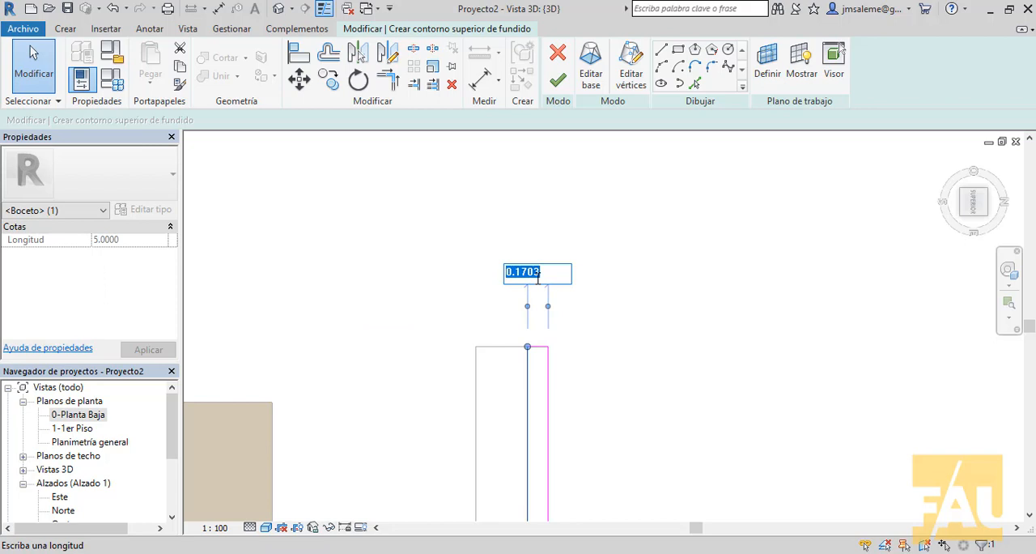
text(.15)
key(Return)
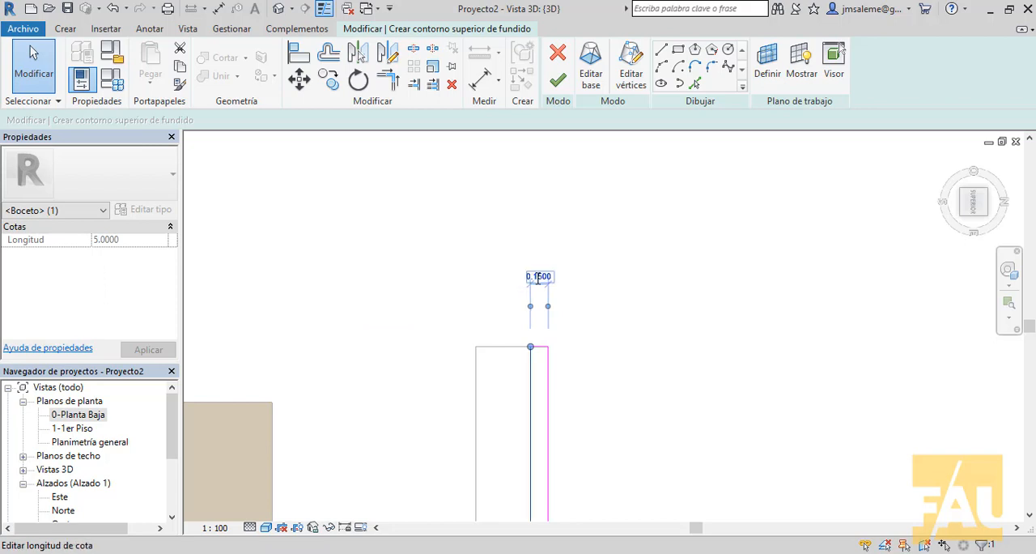
click(659, 333)
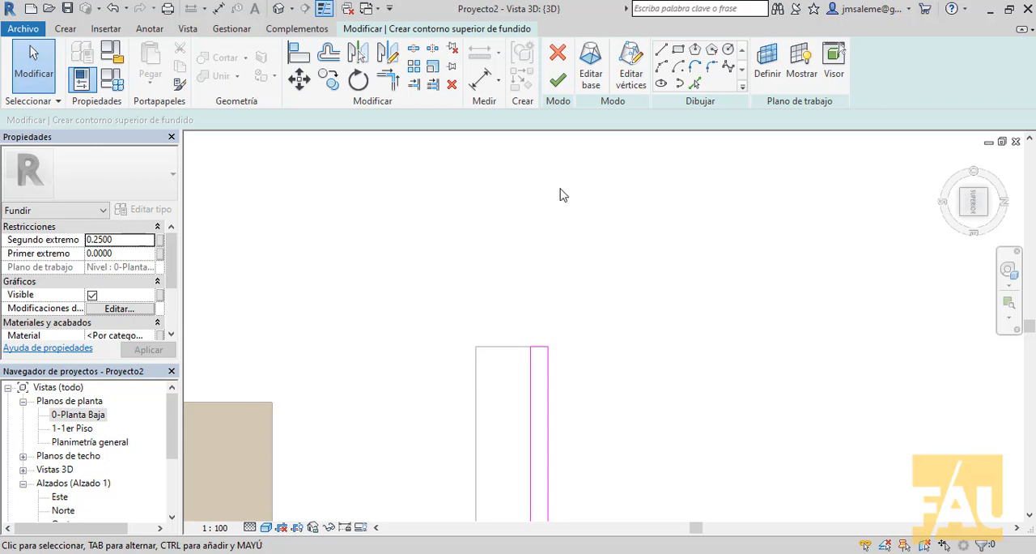
Step: Finish the blend and set its depth to 3, and inspect the tapered wall in 3D
scroll(591, 202, down, 2)
mouse_move(611, 213)
middle_down()
mouse_move(708, 217)
mouse_move(664, 214)
middle_up()
scroll(704, 213, down, 1)
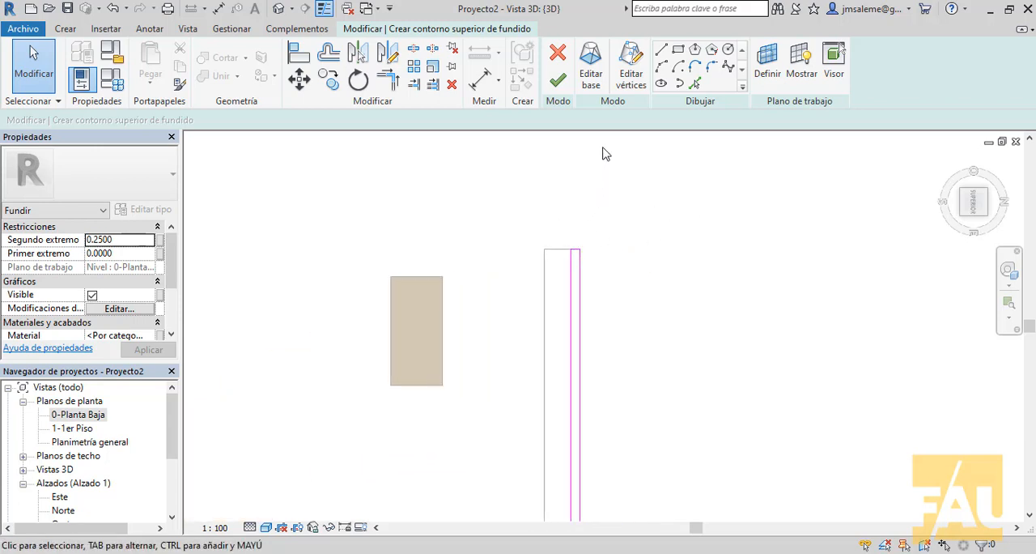
scroll(601, 153, down, 2)
click(557, 85)
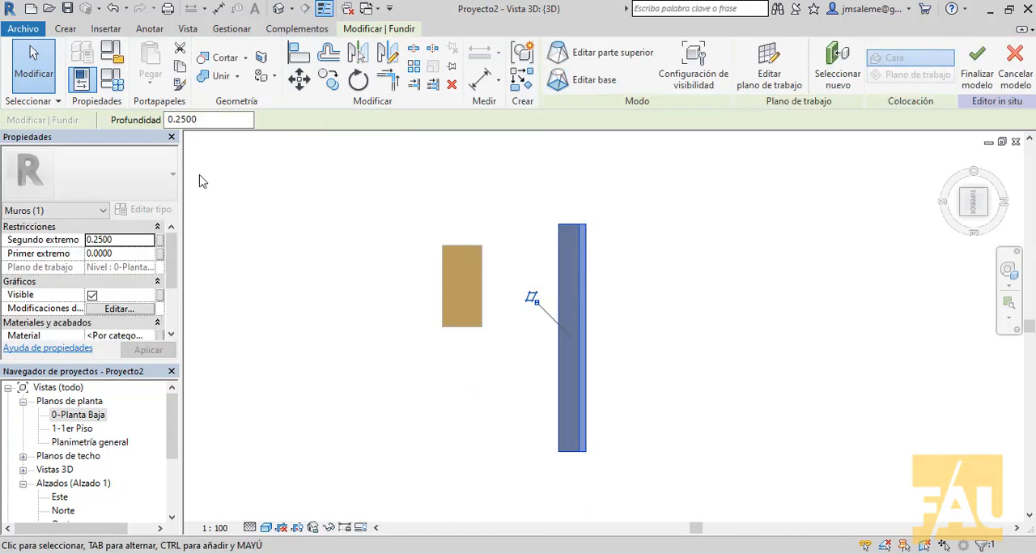
click(226, 120)
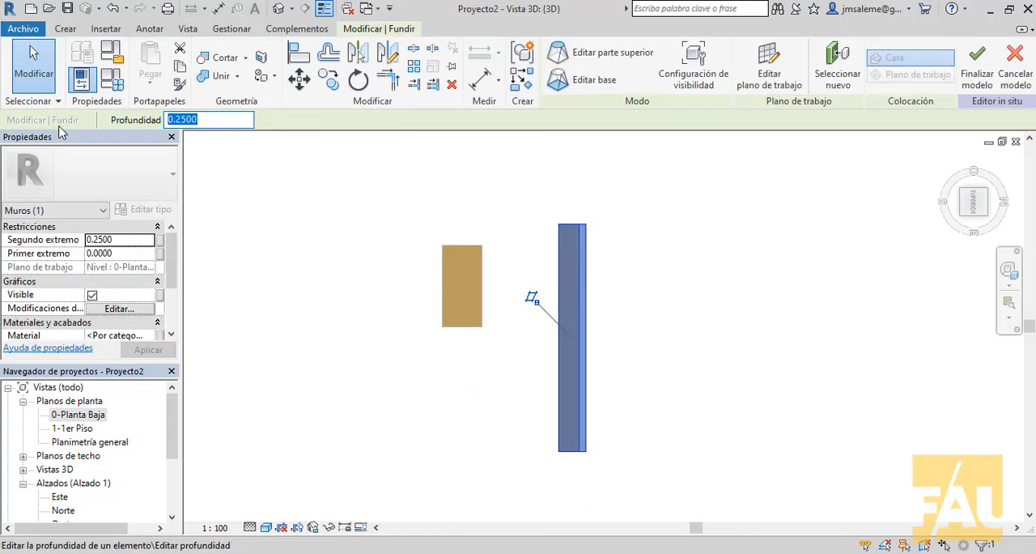
text(3)
key(Return)
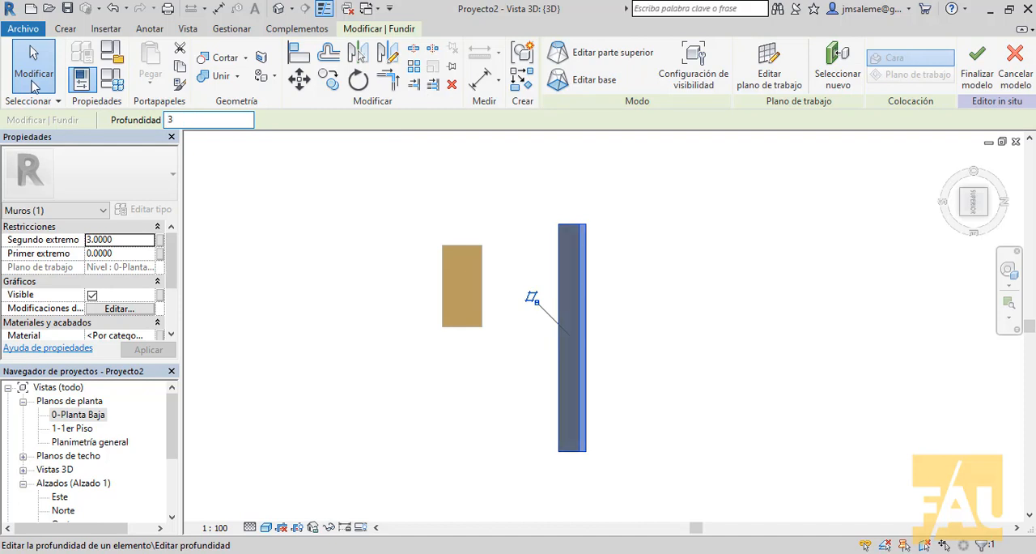
click(985, 215)
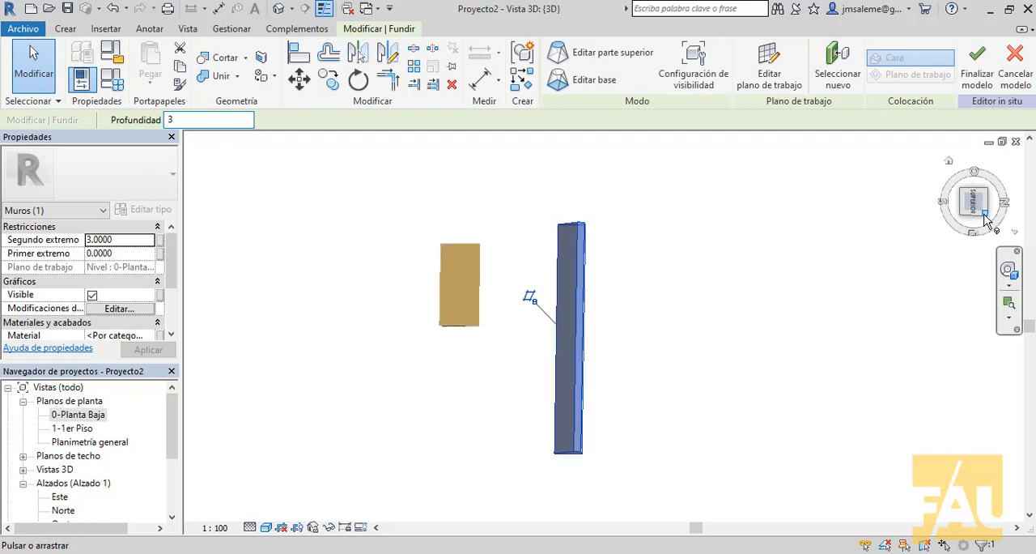
shift+middle_drag(669, 416, 773, 335)
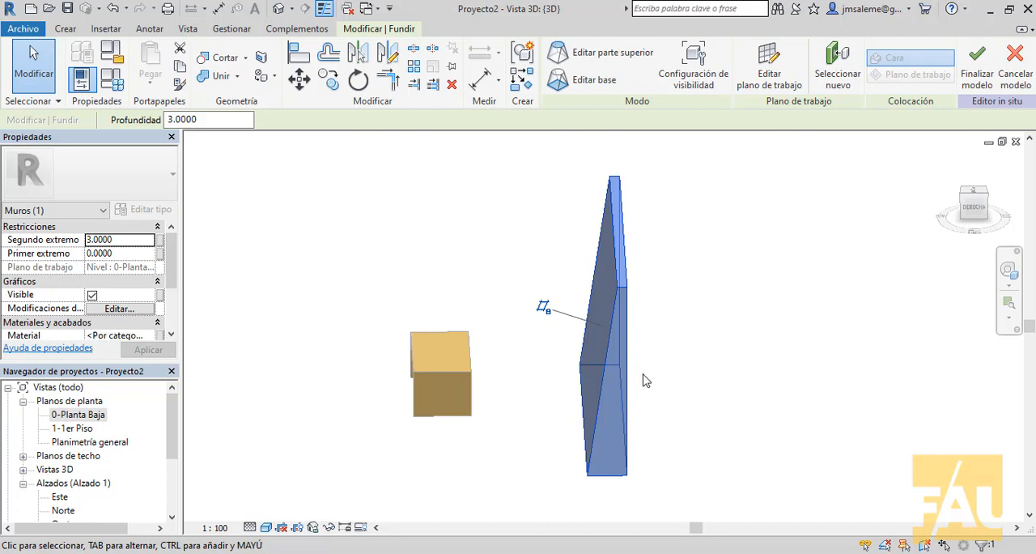
Step: Finish the in-place wall model and set a new work plane by picking the wall's tapered end face
scroll(704, 373, down, 1)
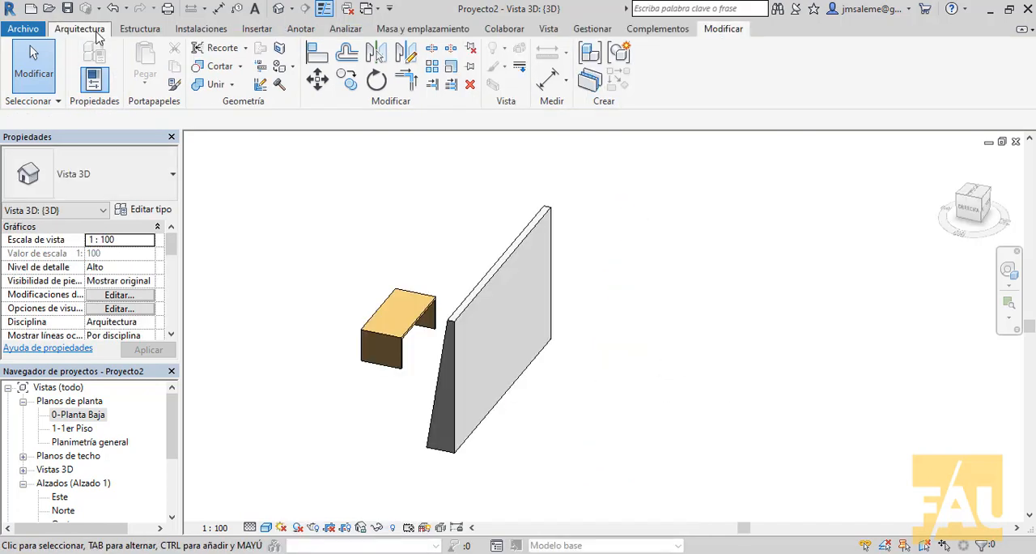
click(97, 31)
click(982, 63)
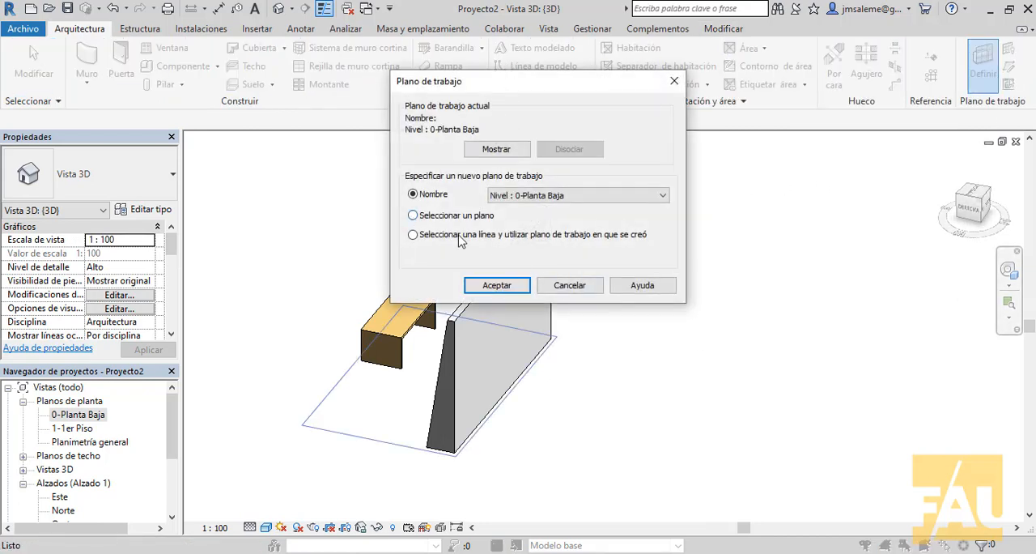
click(414, 219)
click(503, 288)
scroll(458, 380, up, 4)
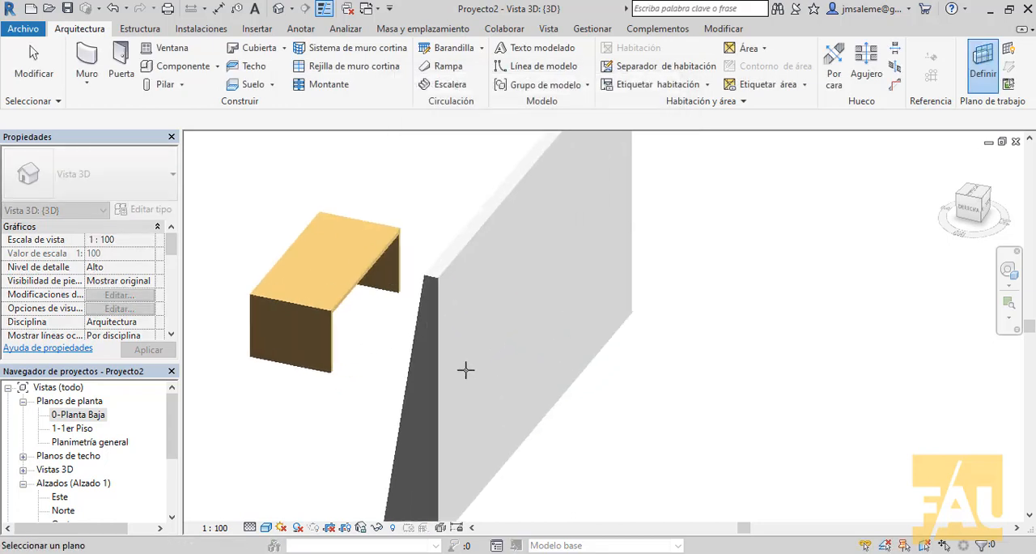
click(430, 398)
Step: Enlarge the work plane grid sideways, upward and downward so it extends well beyond the tapered wall
scroll(518, 356, down, 4)
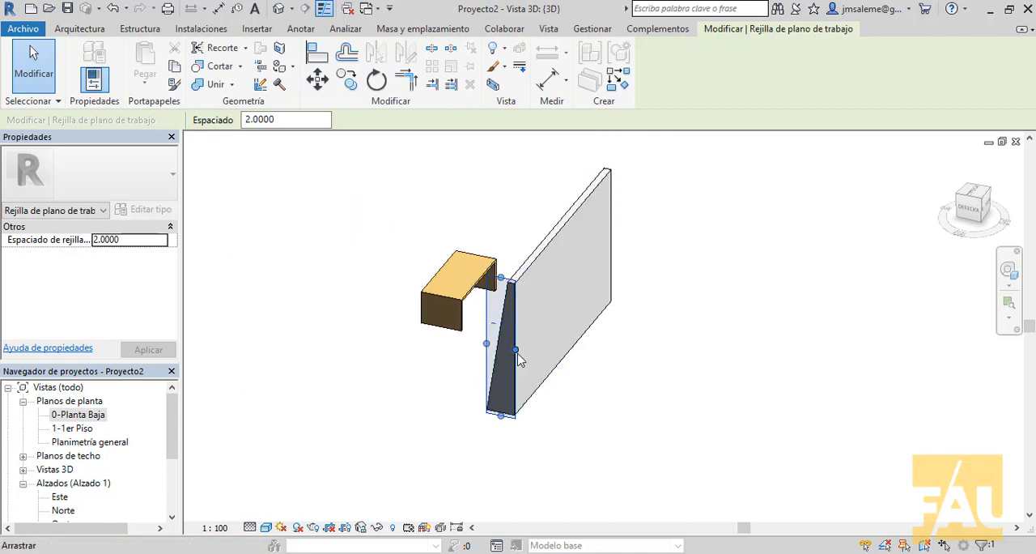
drag(518, 359, 742, 395)
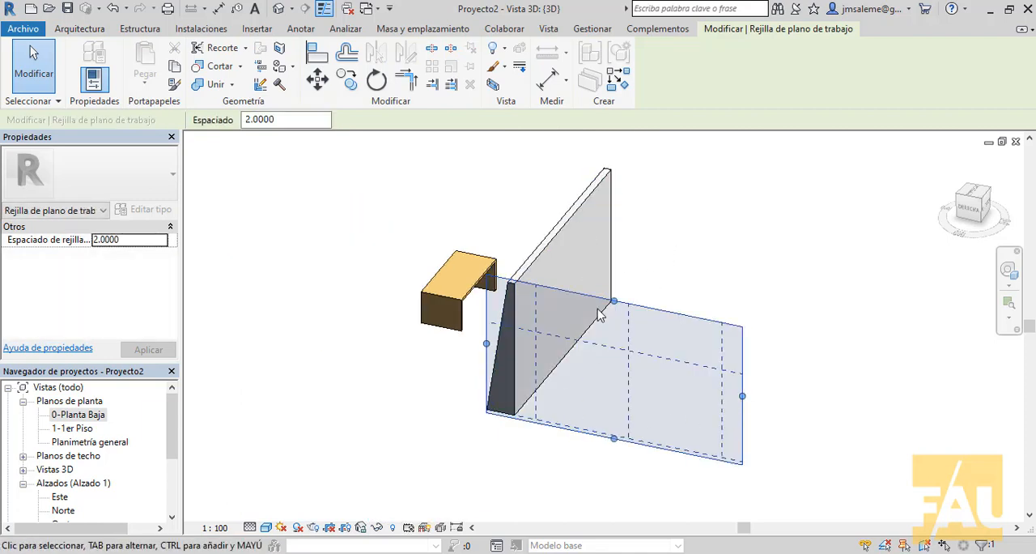
drag(614, 301, 615, 169)
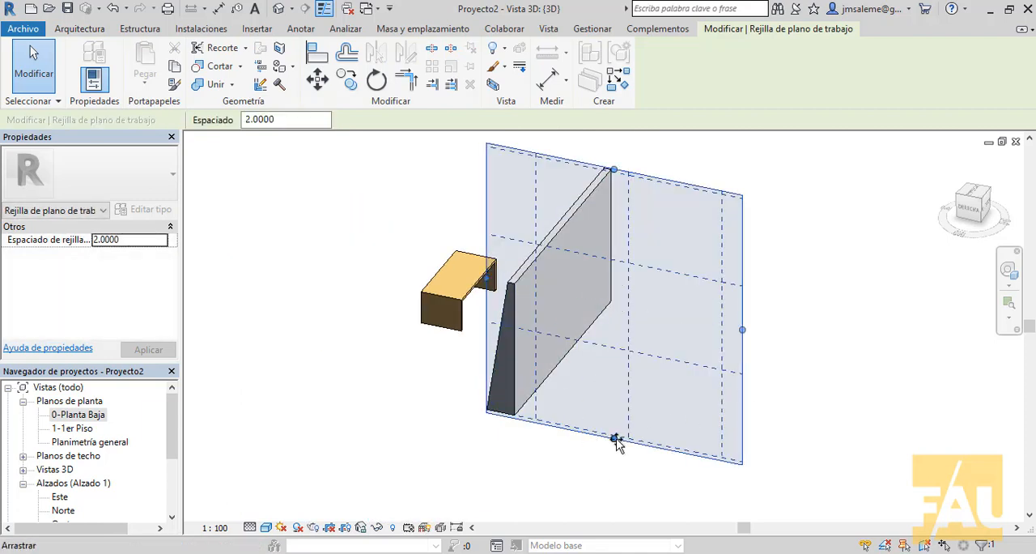
drag(615, 438, 617, 476)
click(873, 322)
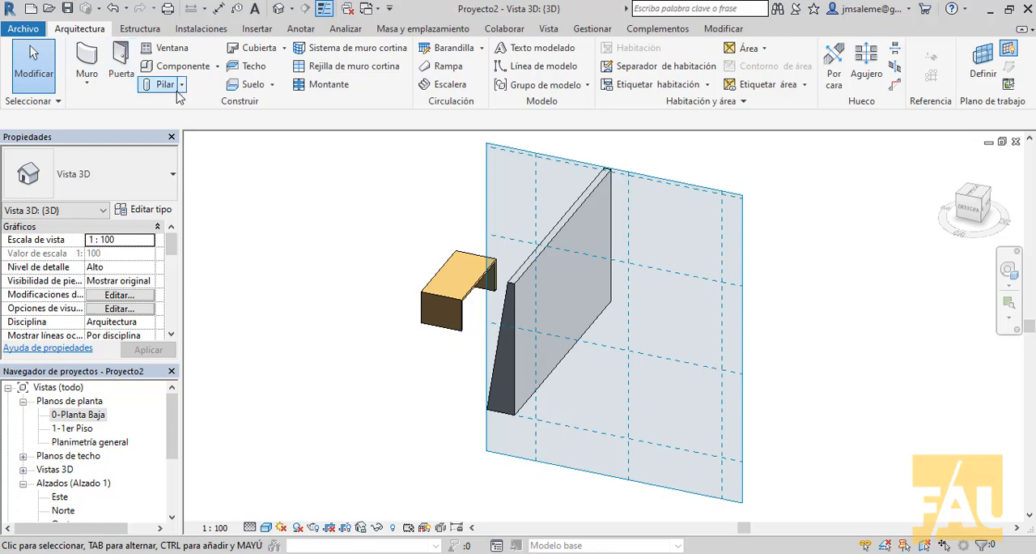
Step: Create an in-place component in the Muros category and name it "Muros contrefuerte 2"
click(217, 66)
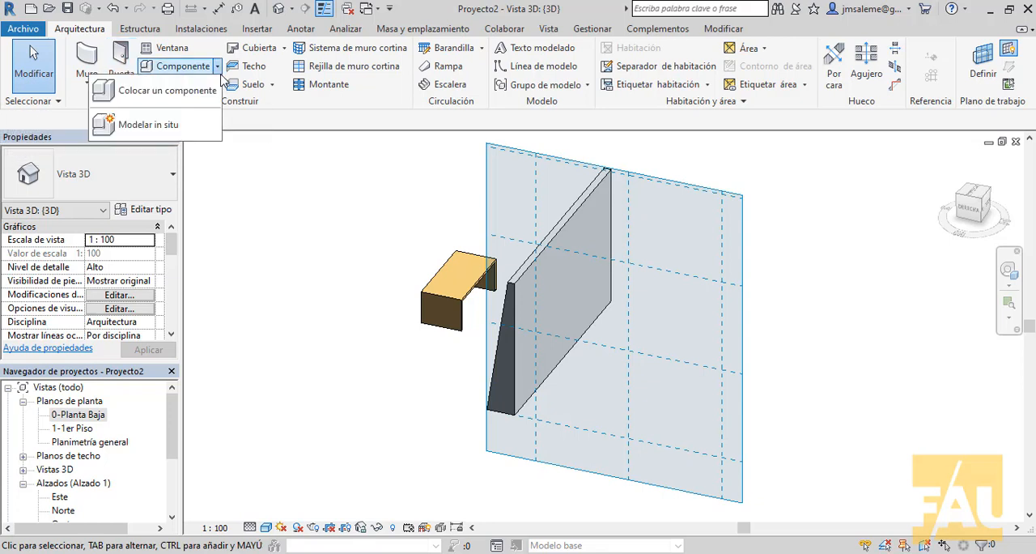
click(183, 124)
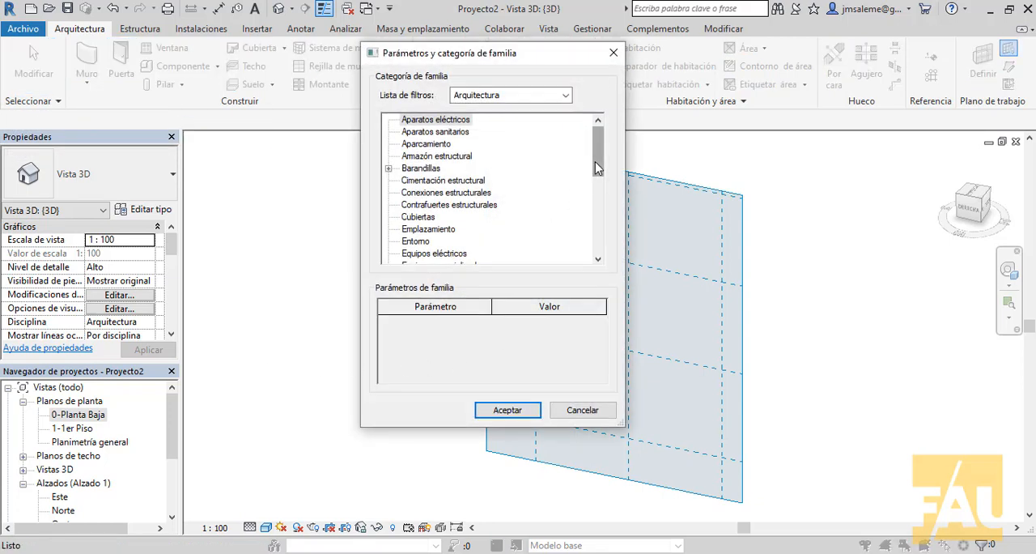
drag(597, 168, 564, 219)
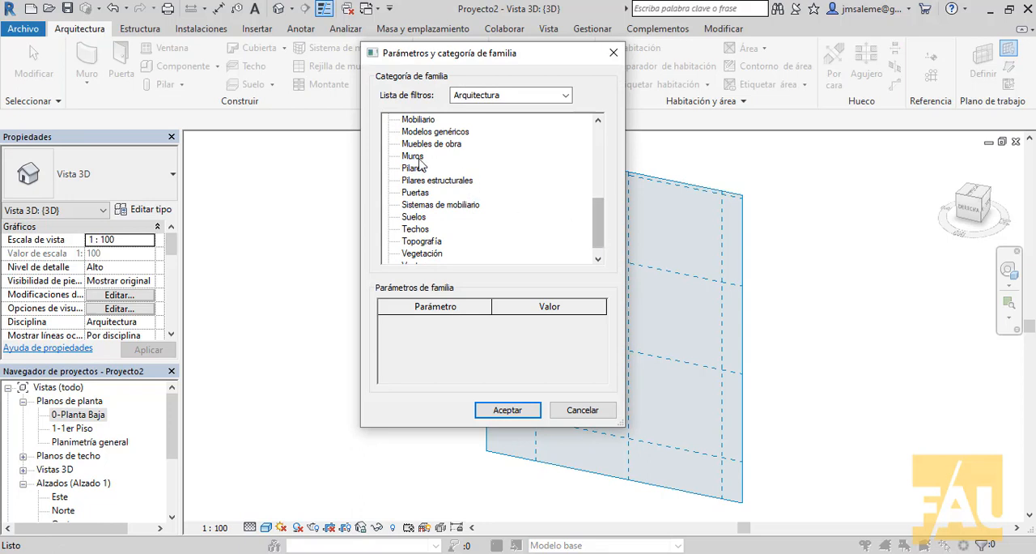
click(412, 156)
click(507, 410)
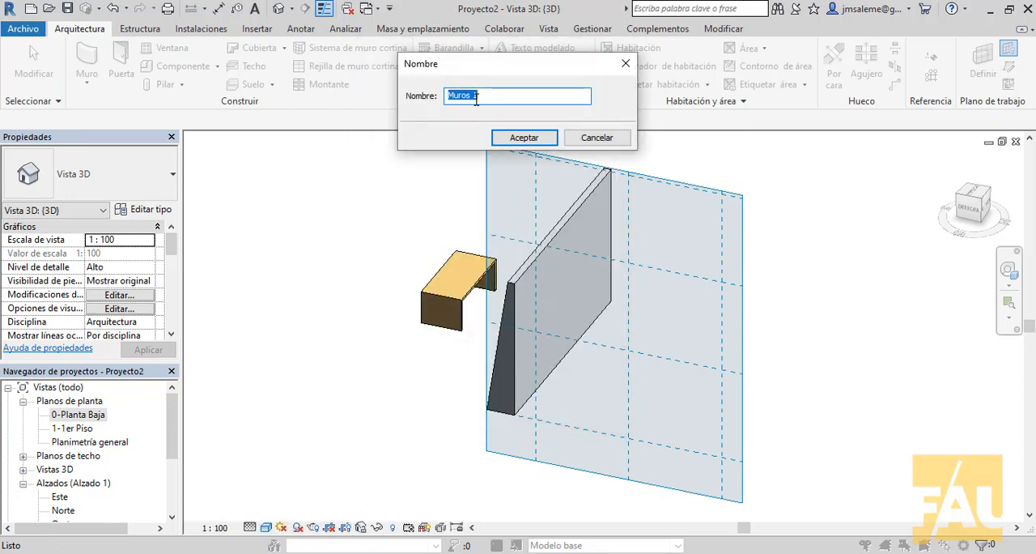
click(476, 97)
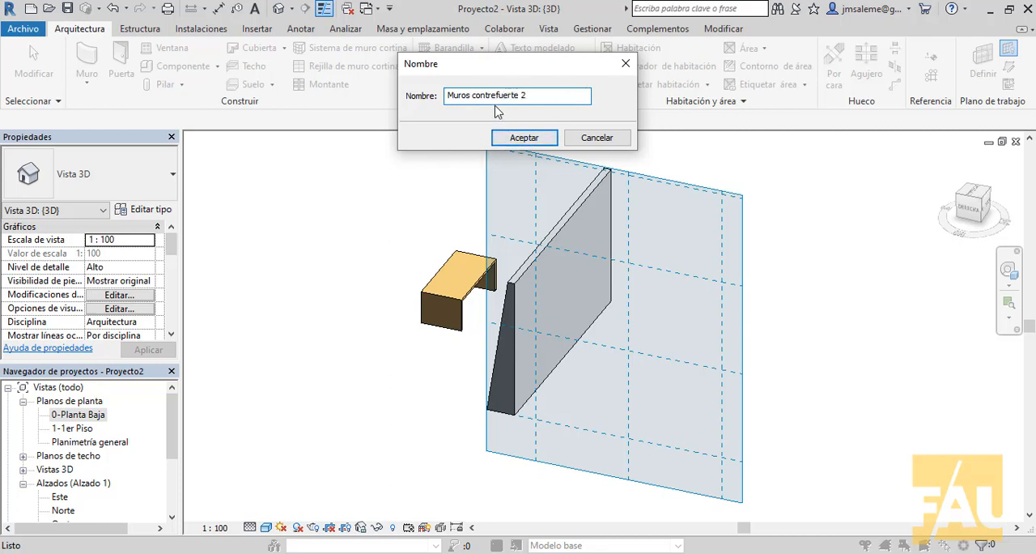
click(497, 97)
click(524, 138)
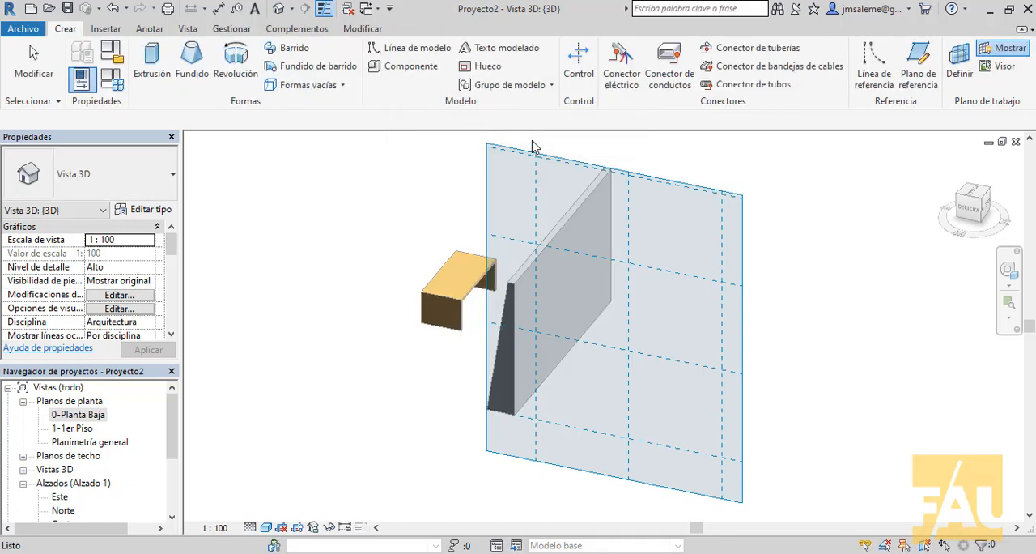
Step: Start an extrusion on the work plane and sketch a 0.6 base line followed by a vertical line 3 high
click(168, 51)
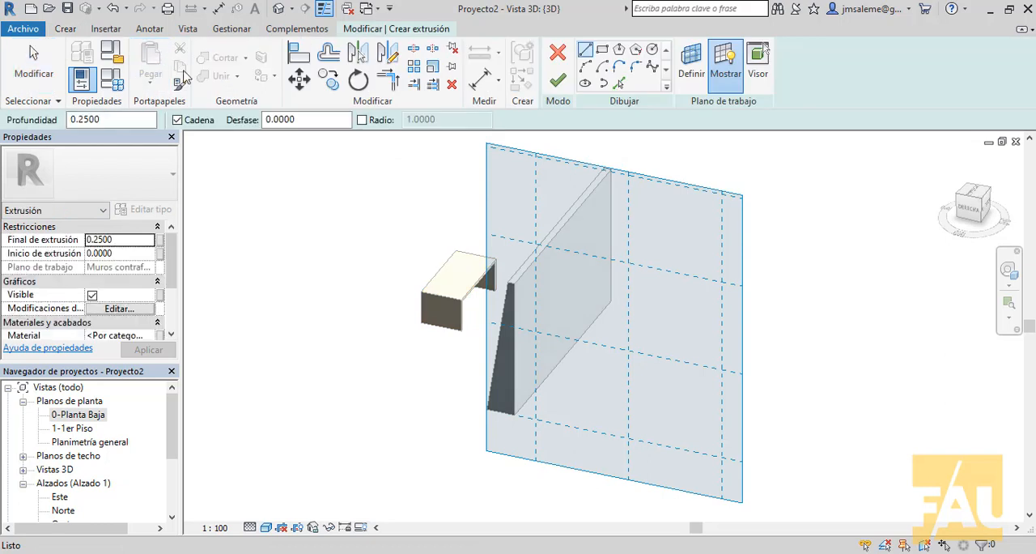
click(628, 438)
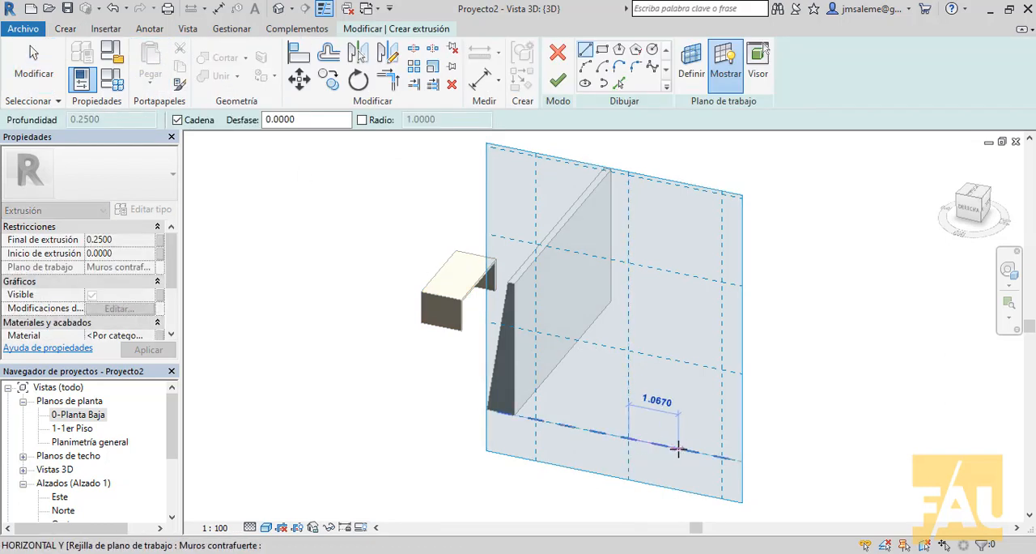
text(.89)
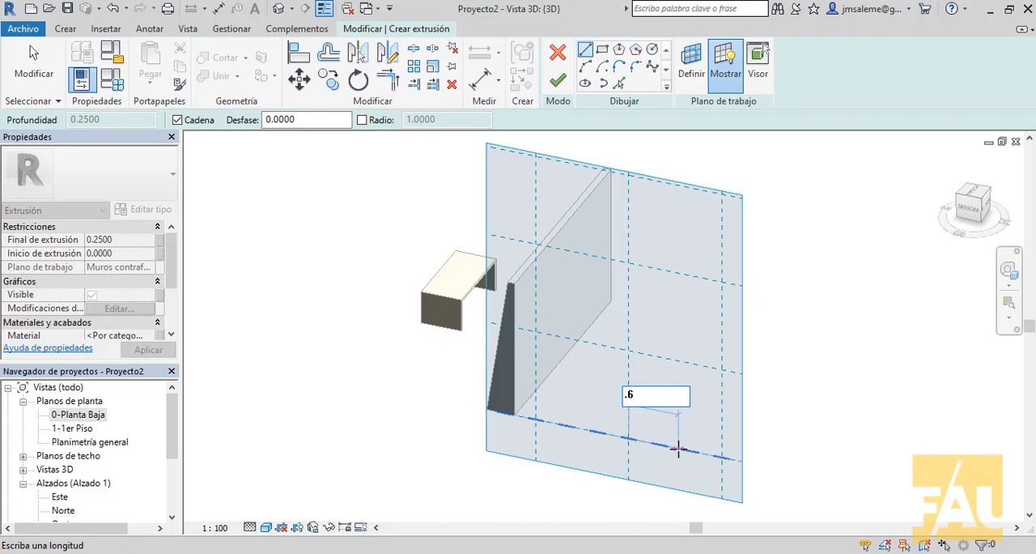
text(6)
key(Return)
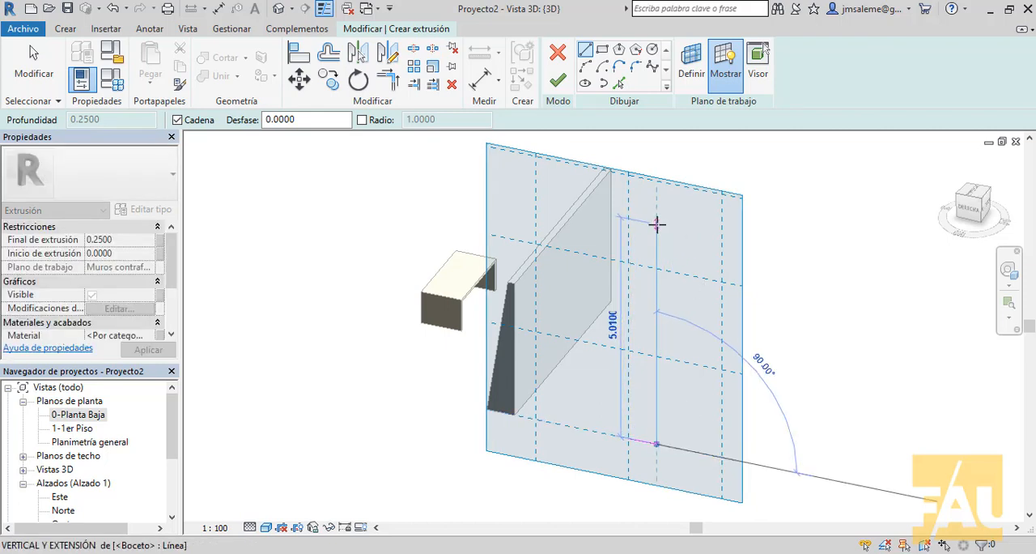
text(3)
key(Return)
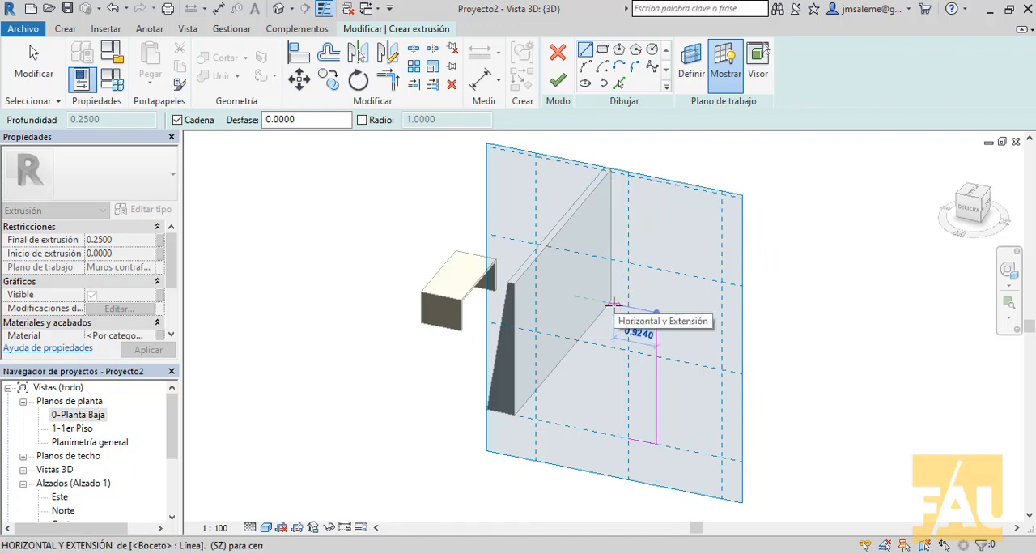
Step: Complete the profile with a 0.15 top line and a sloping line to the starting point, and finish the extrusion sketch
text(.15)
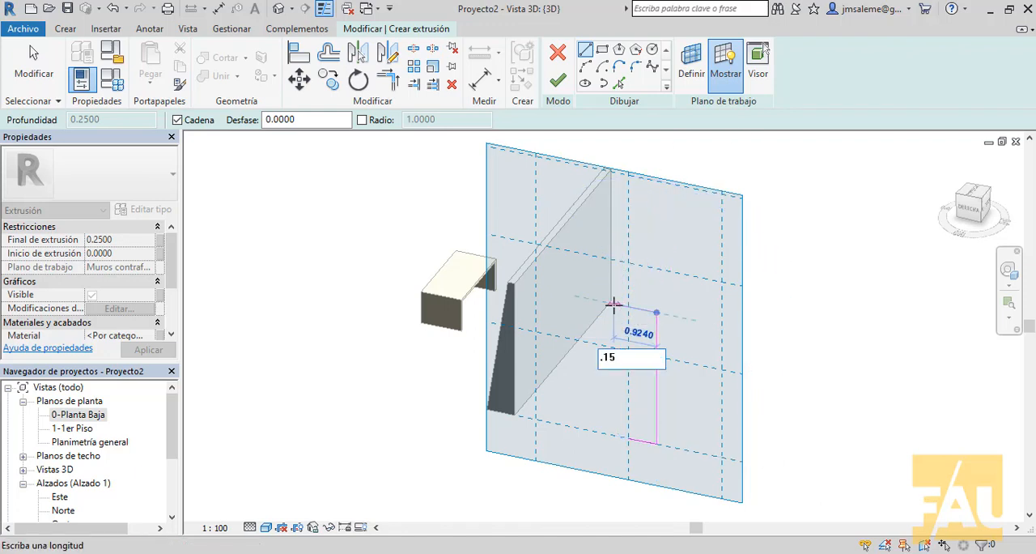
key(Return)
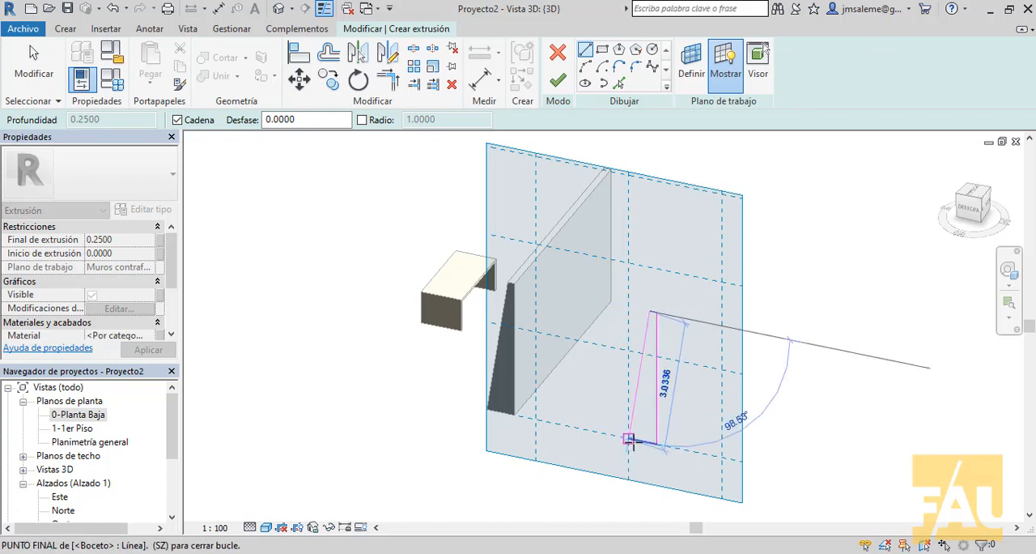
click(630, 439)
right_click(690, 98)
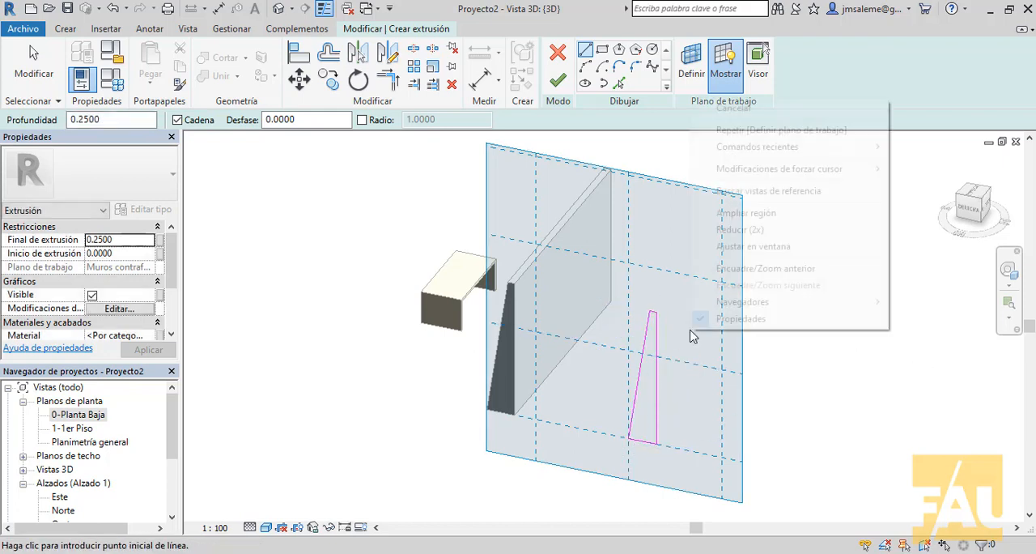
click(734, 106)
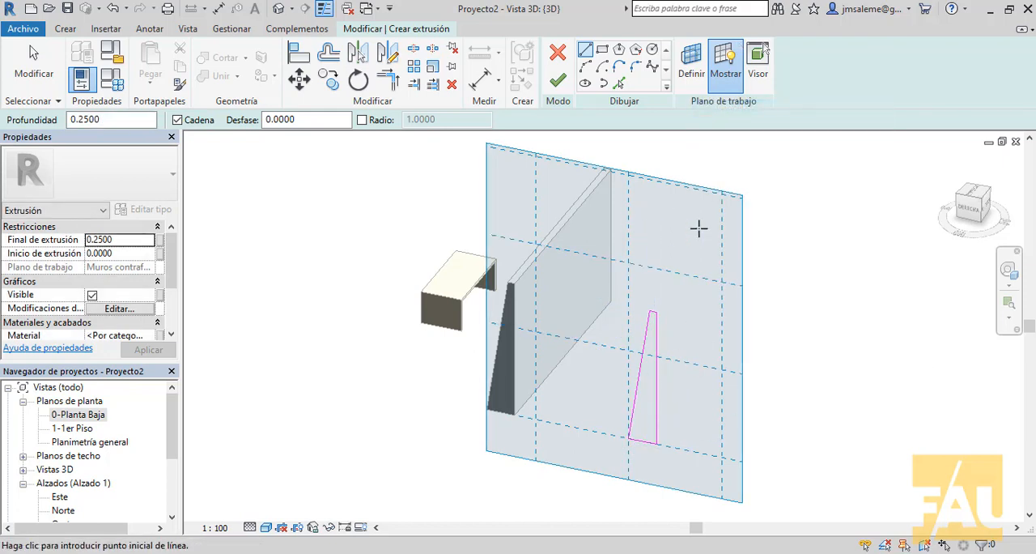
click(557, 80)
Step: Set the tapered extrusion's depth to 5 and inspect the new wall in 3D
middle_drag(742, 493, 682, 471)
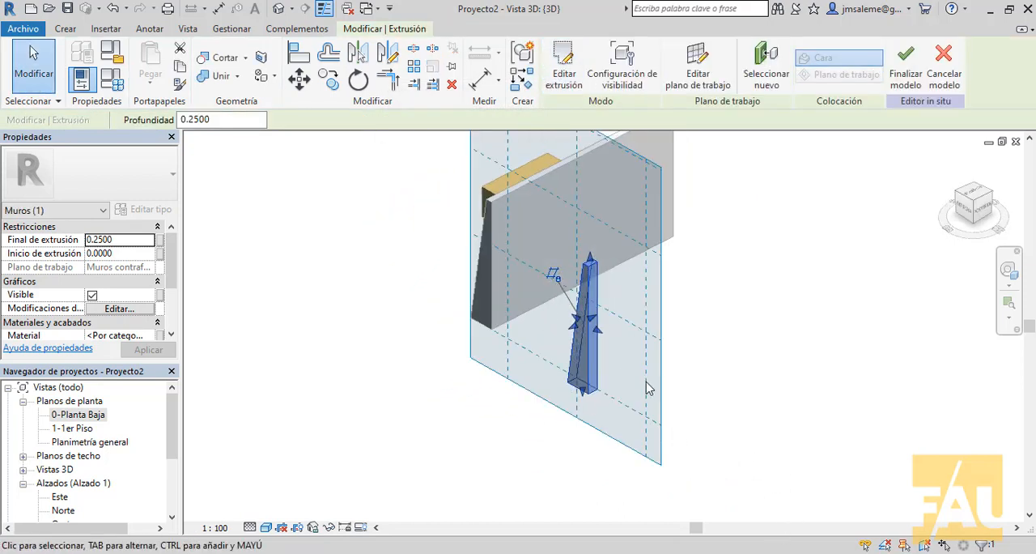
middle_drag(650, 389, 624, 461)
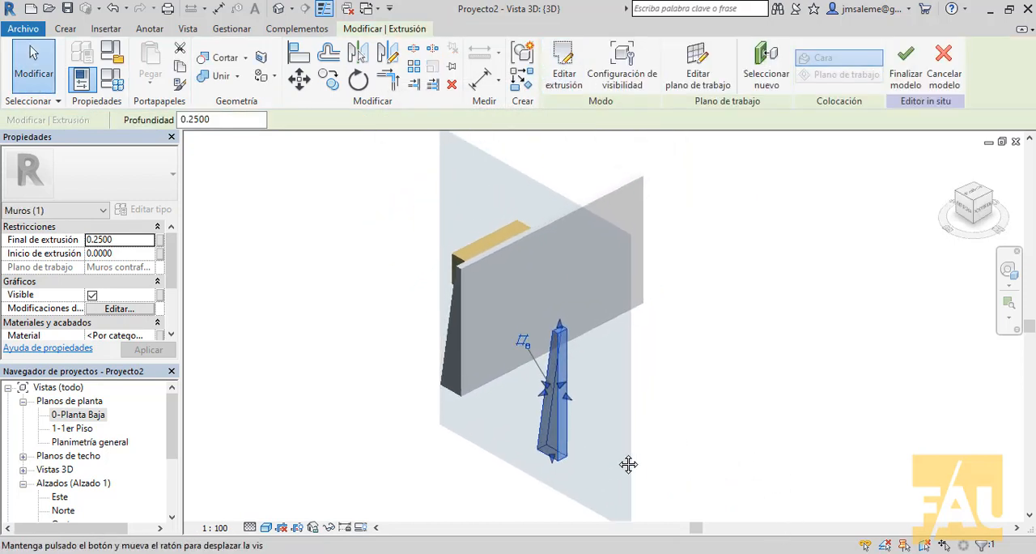
click(209, 120)
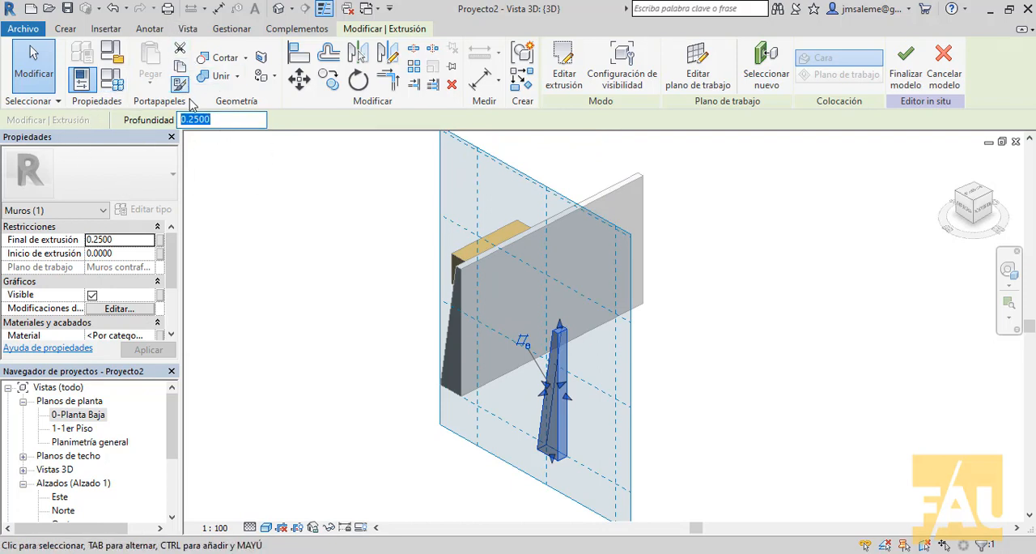
text(5)
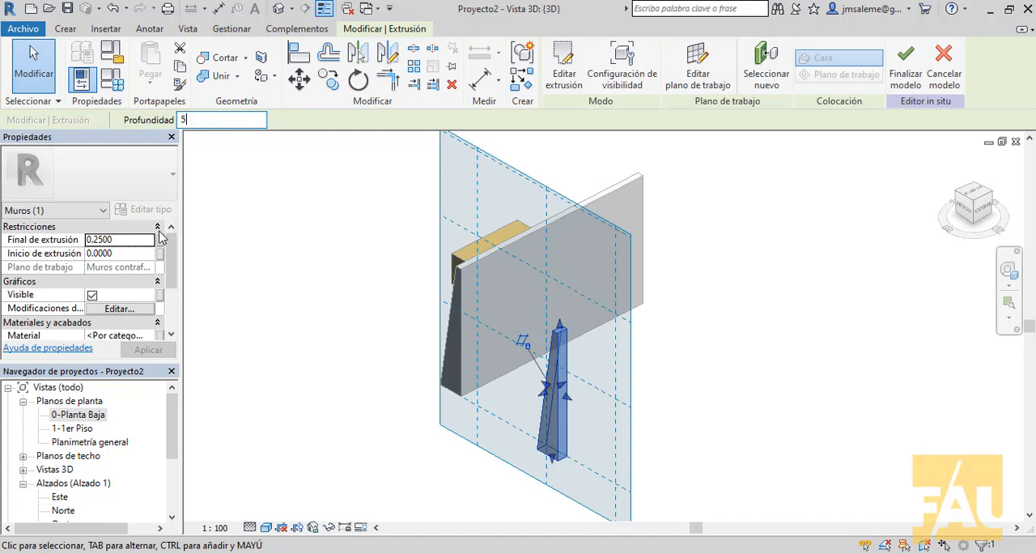
key(Return)
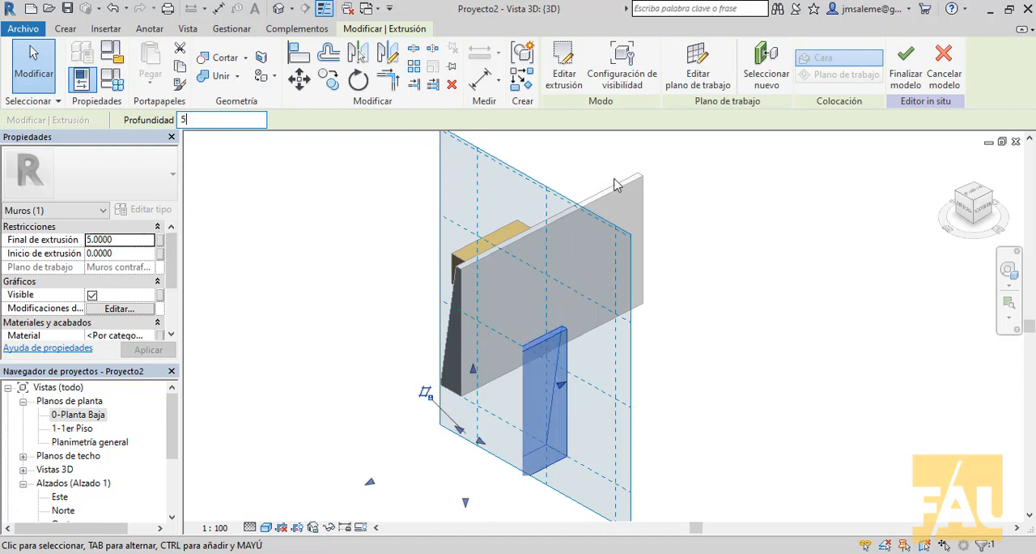
scroll(636, 162, down, 5)
scroll(634, 405, down, 2)
middle_drag(635, 405, 580, 399)
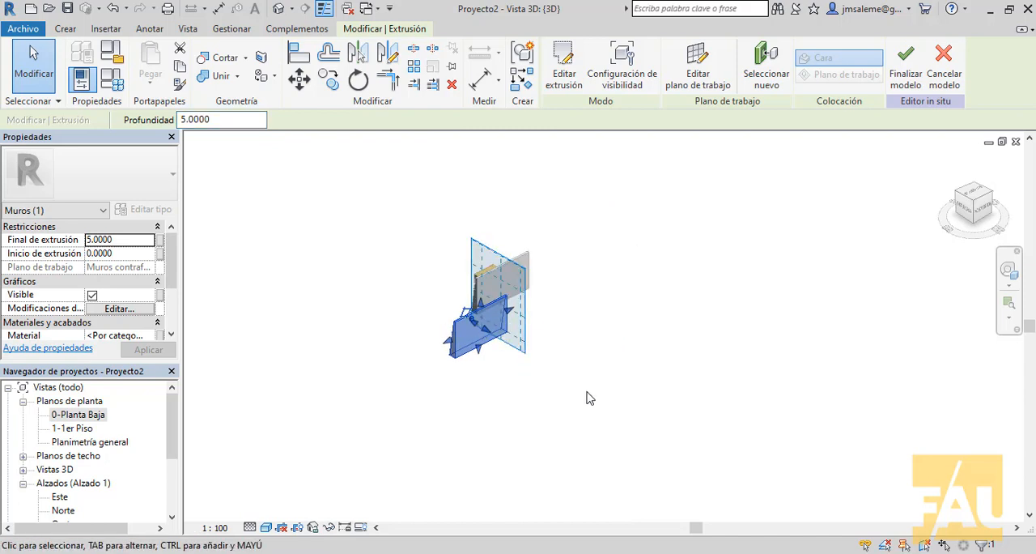
click(588, 395)
scroll(485, 385, up, 2)
shift+middle_drag(510, 380, 594, 296)
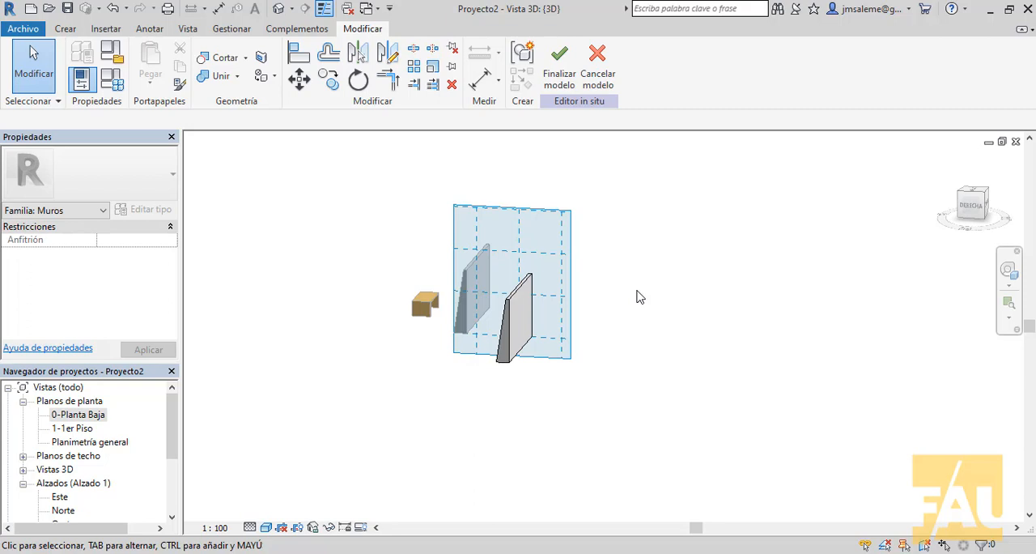
Step: Widen the work plane grid further to the side away from the table, beyond the new wall
click(577, 332)
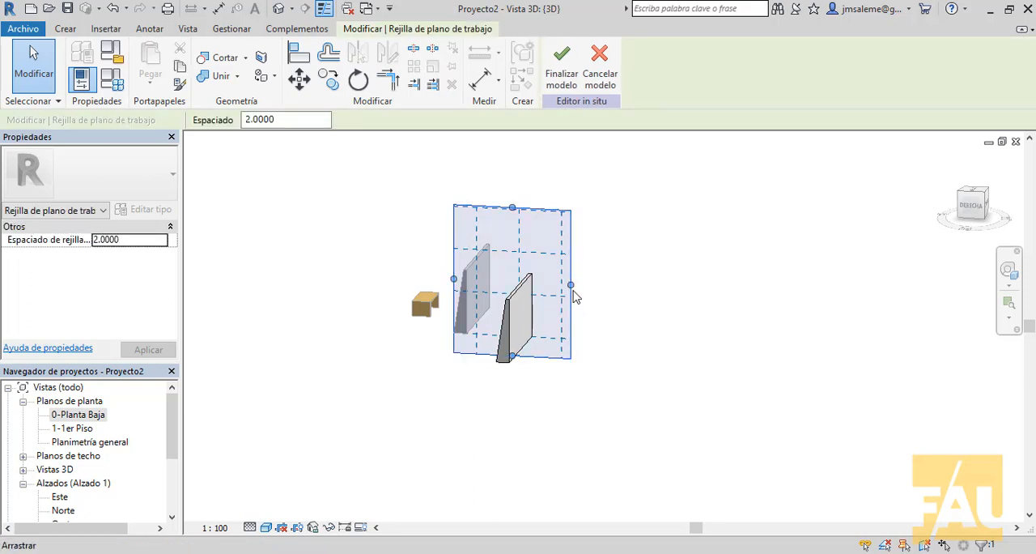
drag(572, 287, 780, 317)
click(693, 427)
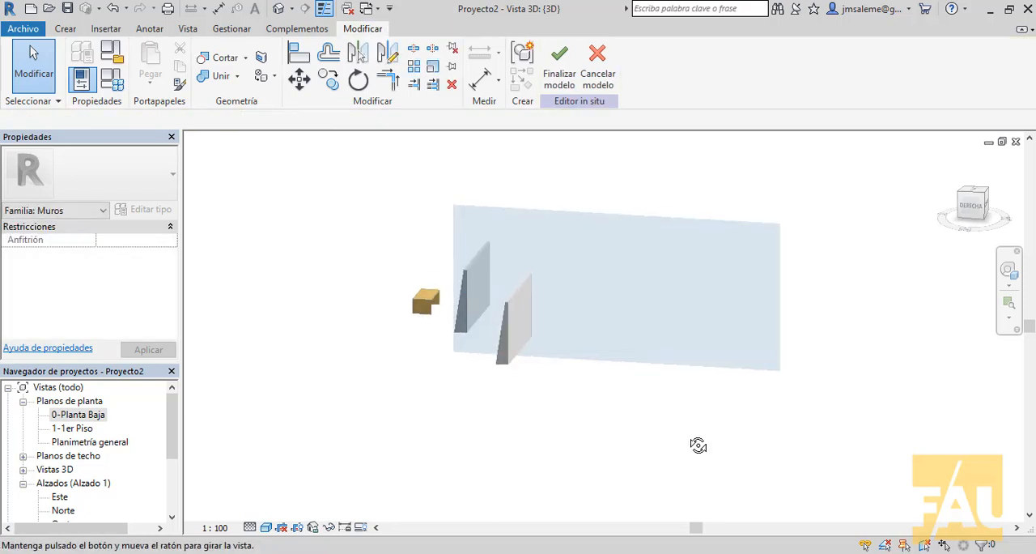
shift+middle_drag(699, 445, 570, 446)
scroll(675, 438, down, 2)
scroll(673, 433, up, 1)
scroll(686, 428, down, 2)
scroll(659, 420, up, 1)
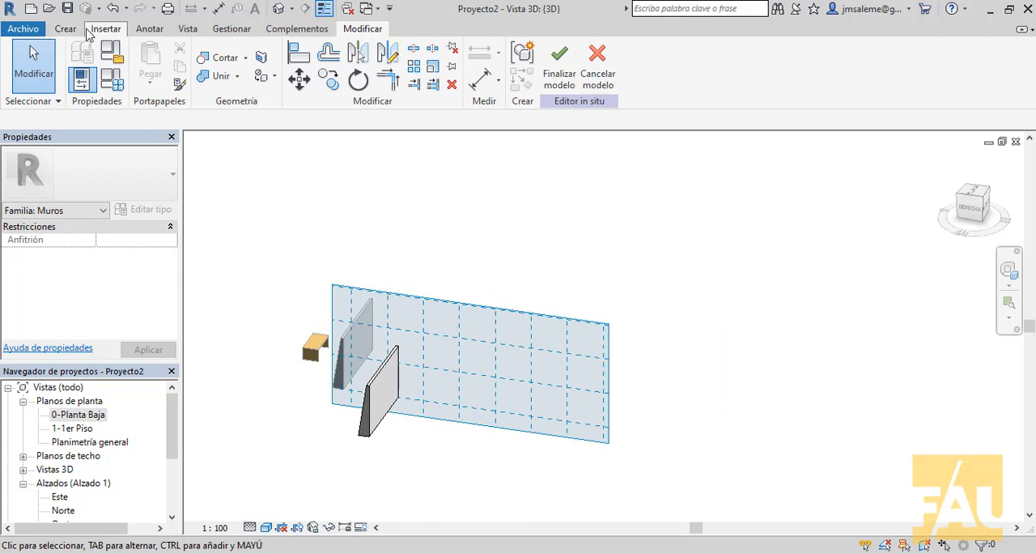
Step: Finish the current in-place model and start a new in-place component in the Muros category, accepting the proposed name
click(559, 69)
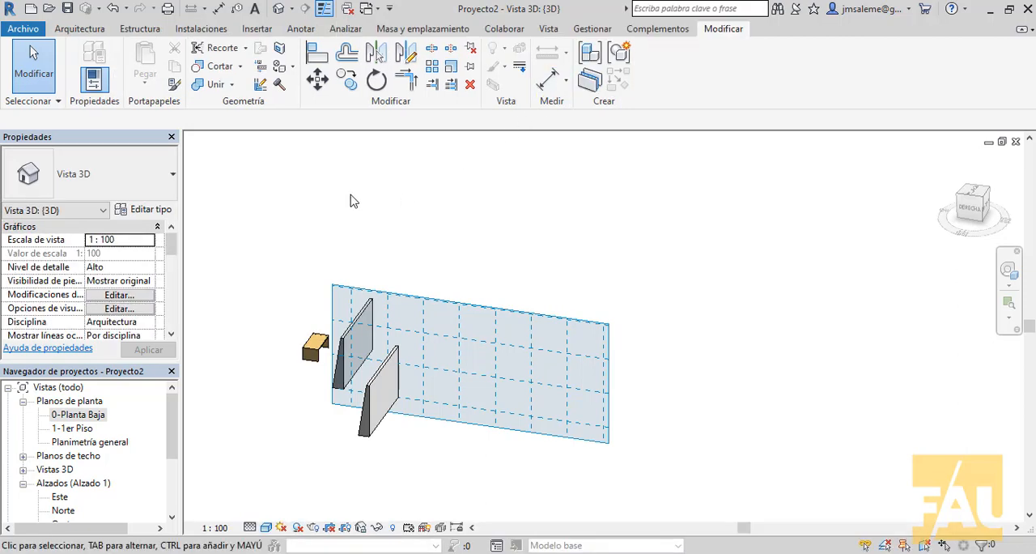
click(93, 36)
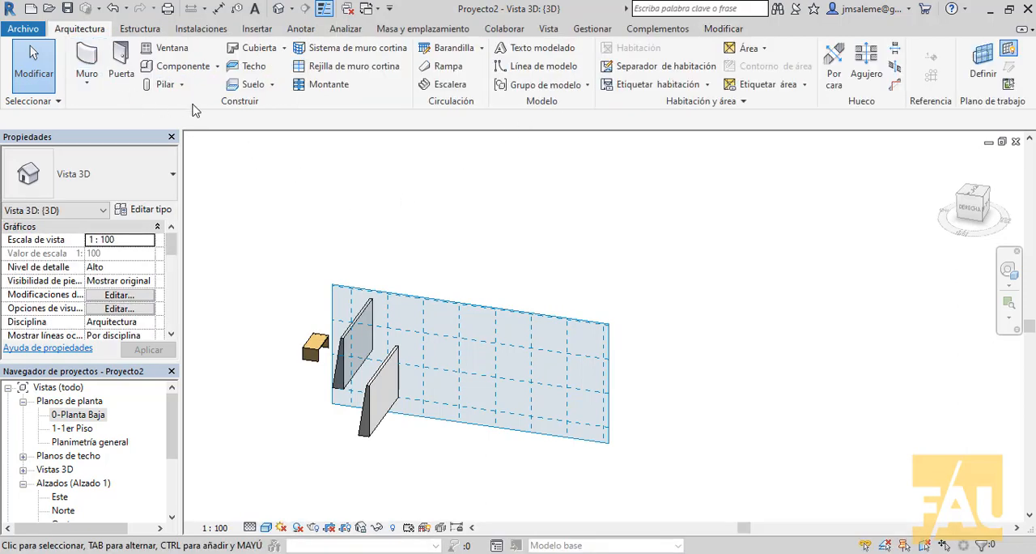
click(217, 68)
click(217, 66)
click(153, 125)
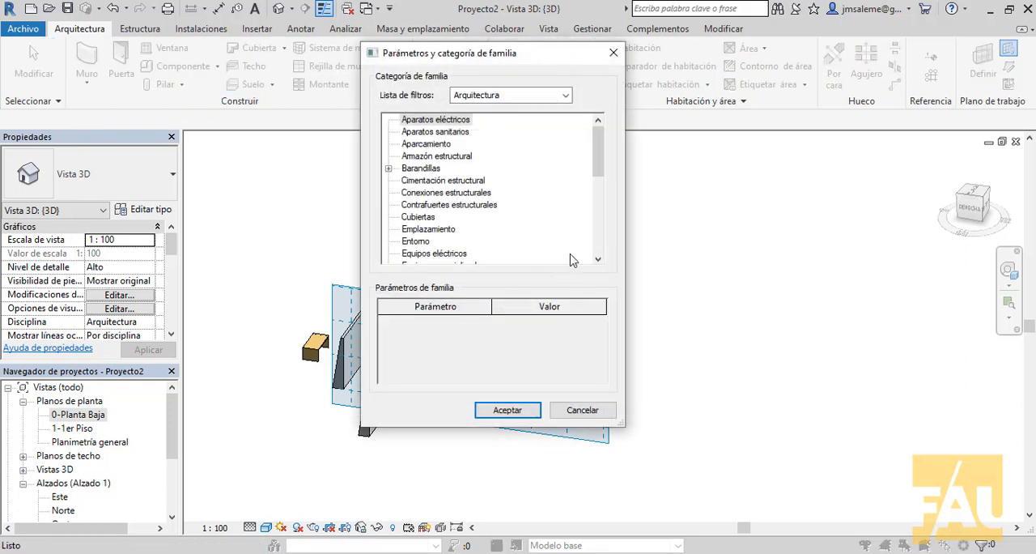
drag(597, 162, 597, 231)
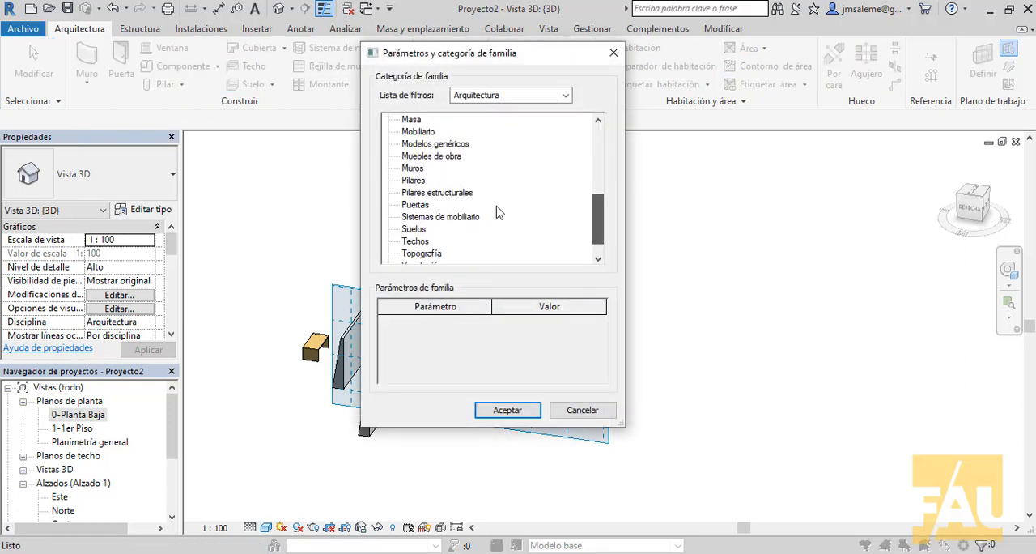
click(412, 168)
click(508, 409)
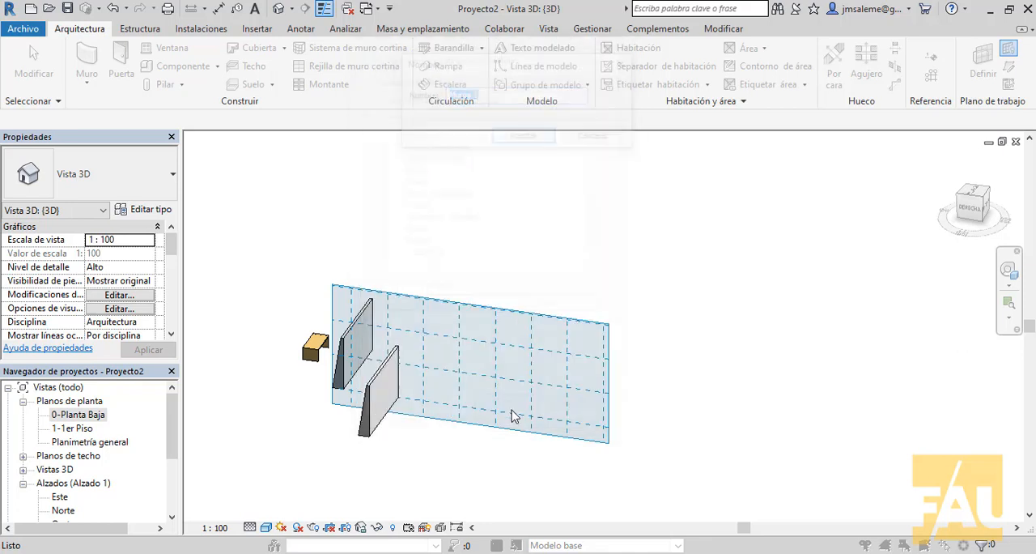
click(523, 136)
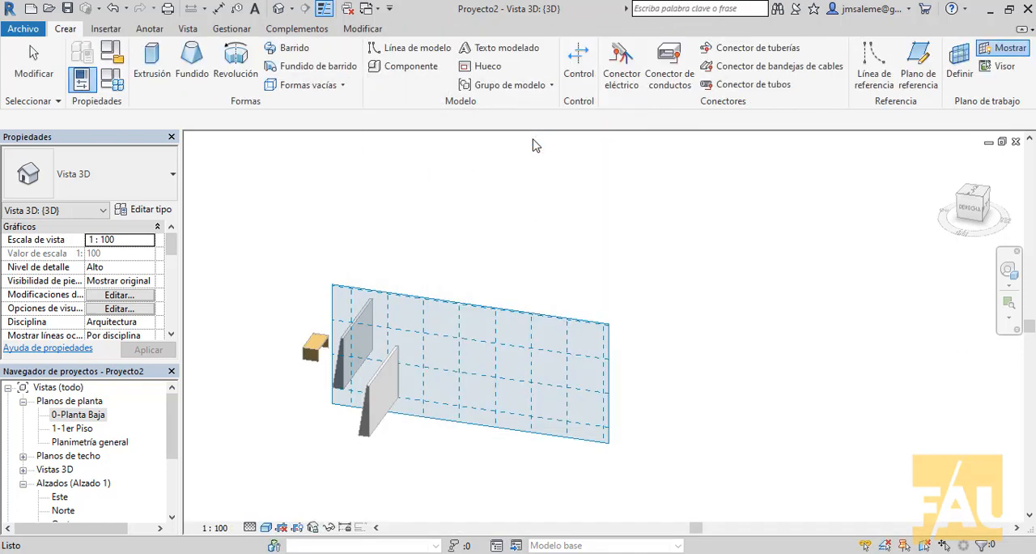
Step: Start a revolve and sketch the profile's outer side on the work plane grid with a vertical, a sloping and a short vertical line
scroll(482, 410, up, 2)
middle_drag(475, 414, 455, 403)
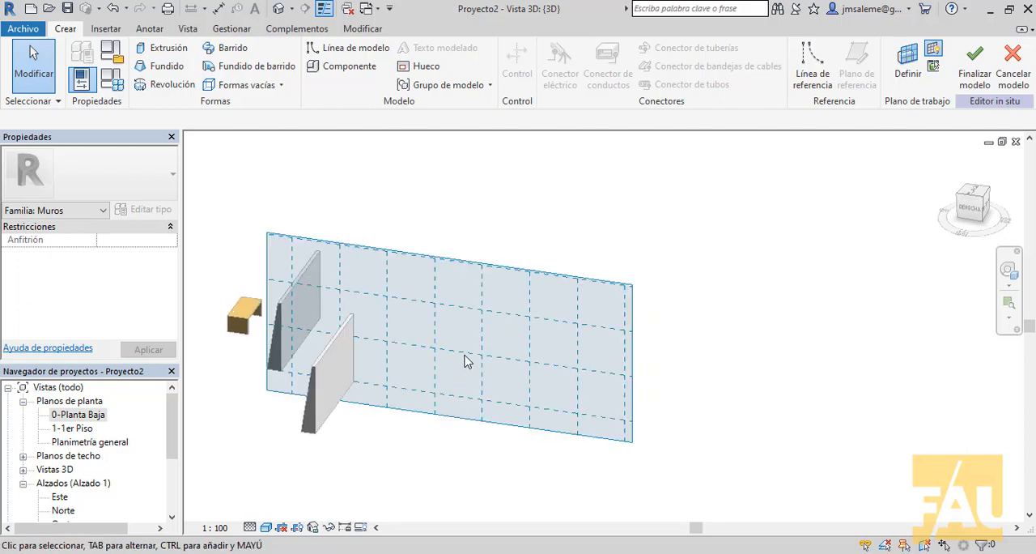
click(170, 90)
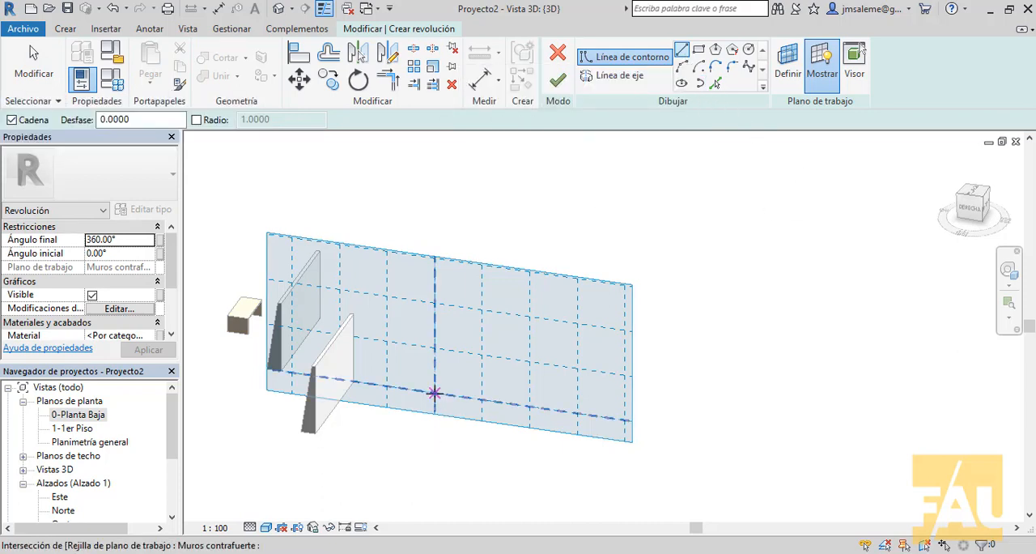
click(434, 393)
click(434, 348)
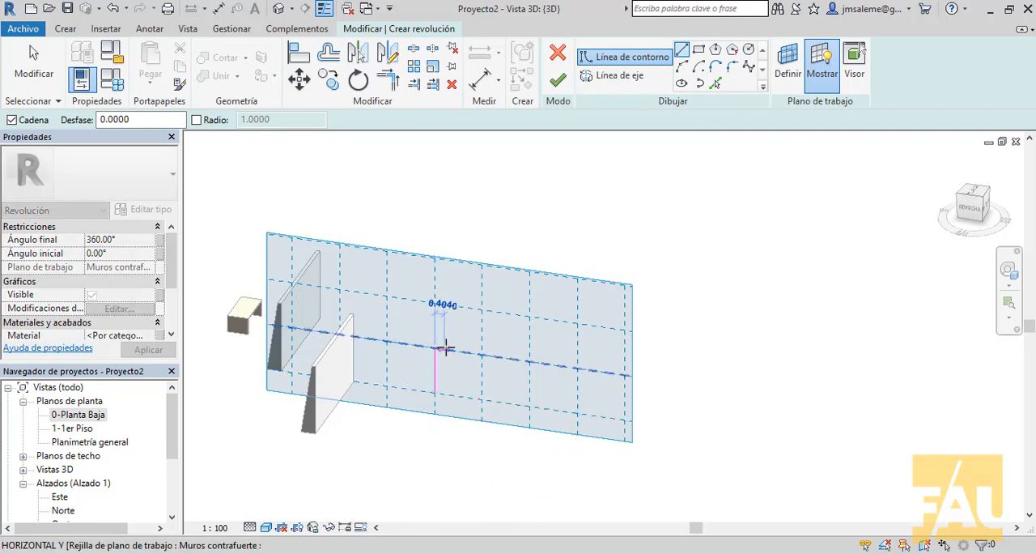
click(483, 309)
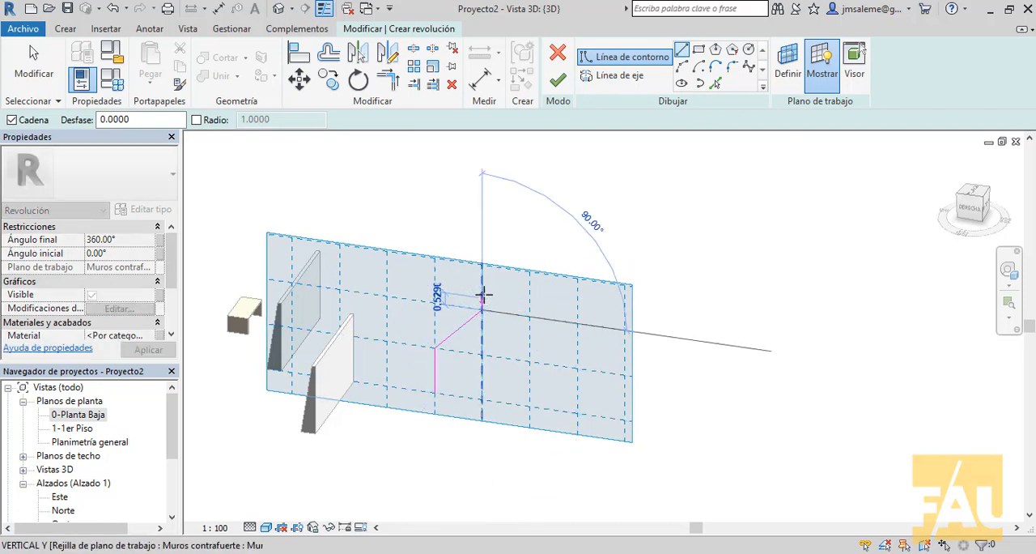
click(482, 286)
Step: Close the revolve profile with a top line 2 wide, a vertical line about 5.04 long and a base line to the starting point
click(530, 289)
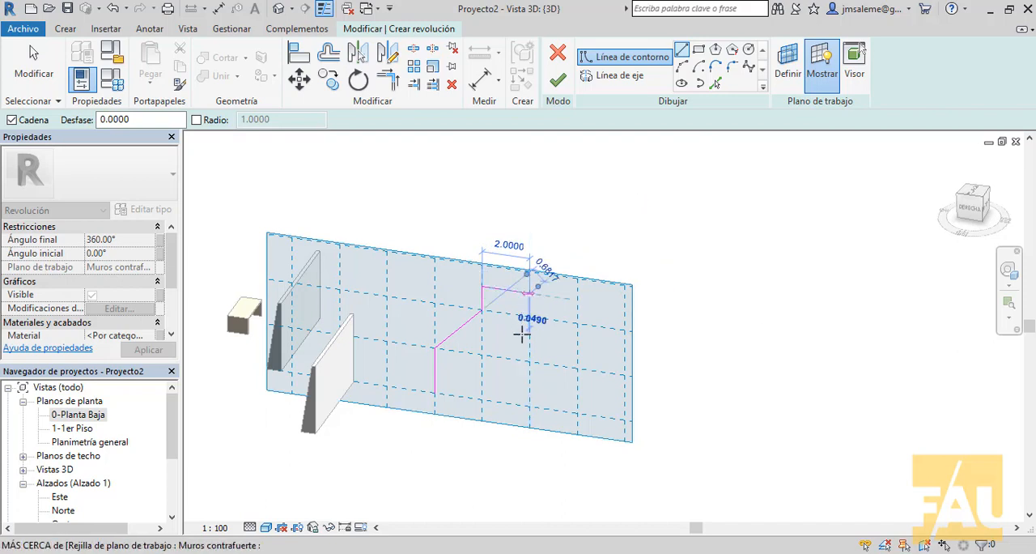
click(530, 404)
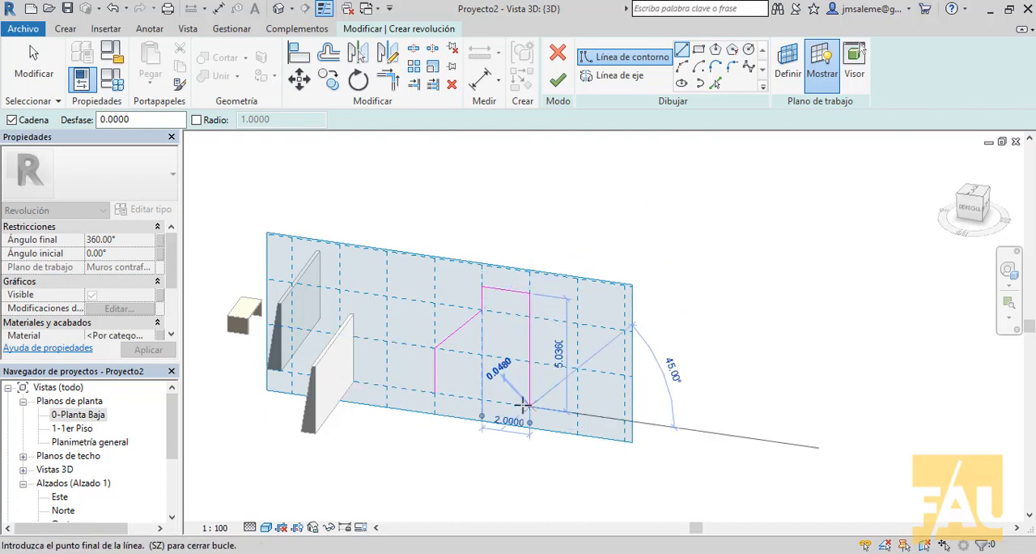
click(435, 392)
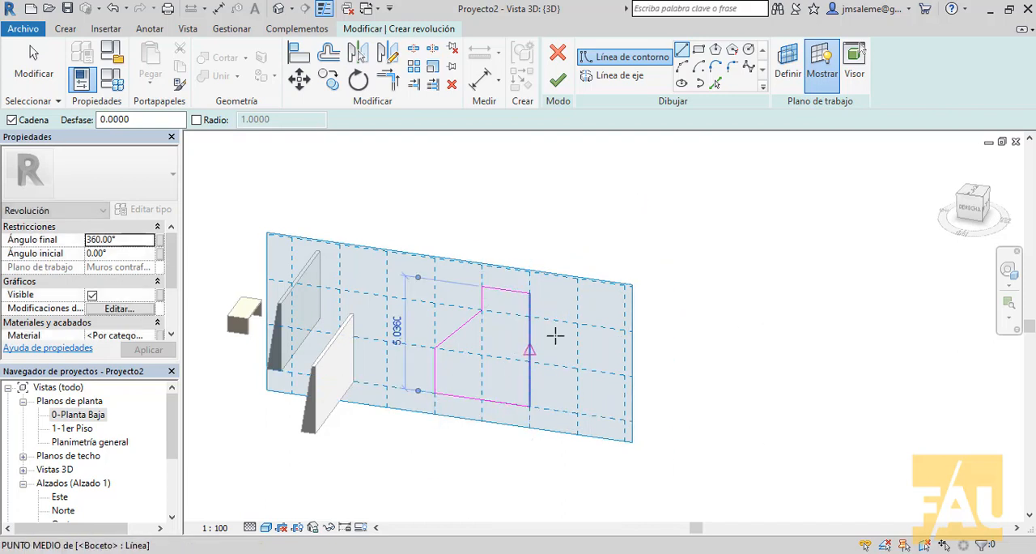
right_click(605, 307)
click(624, 319)
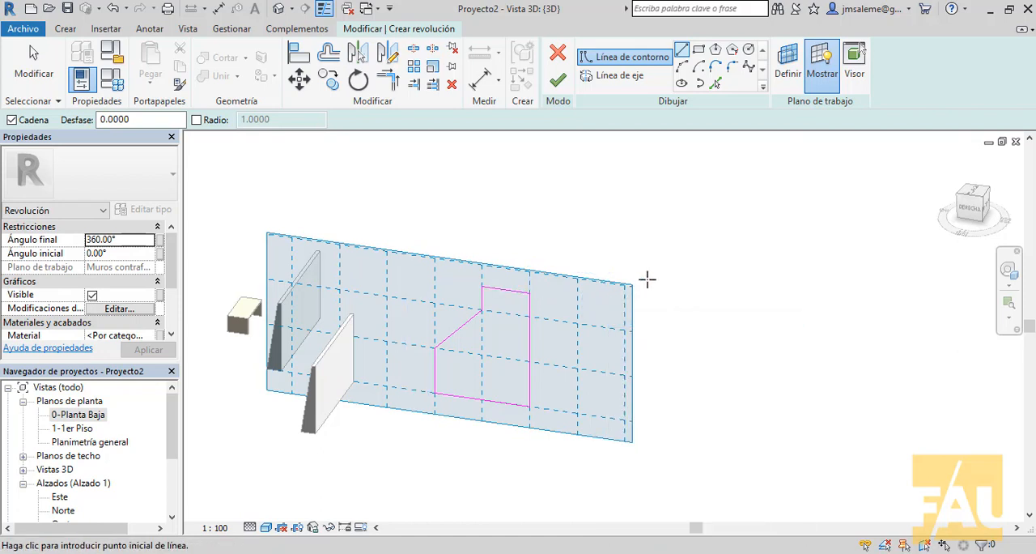
Step: Draw a vertical axis line about 14 high well beyond the work plane, level with the profile's base, and finish the revolve sketch
scroll(648, 280, down, 3)
middle_drag(703, 284, 508, 300)
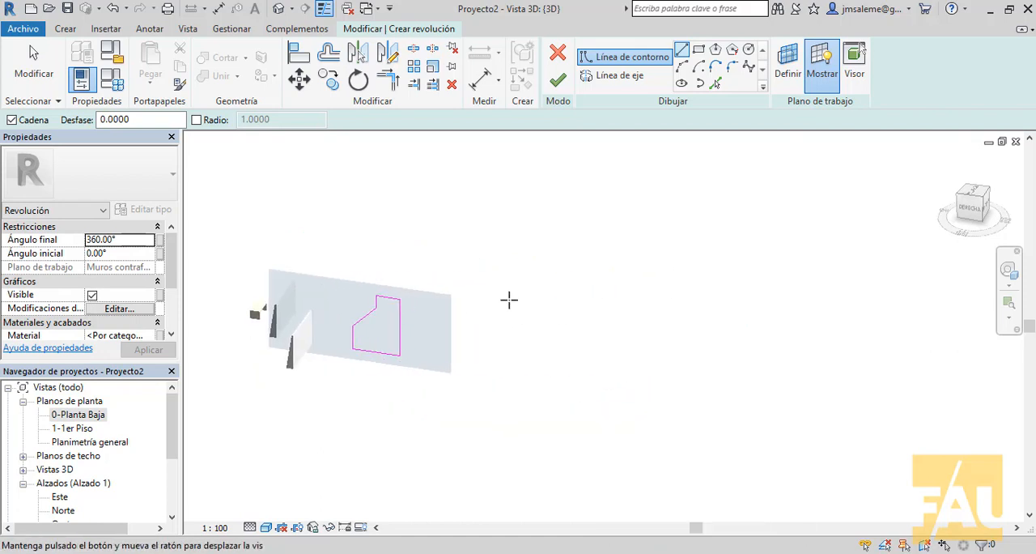
click(613, 74)
click(403, 355)
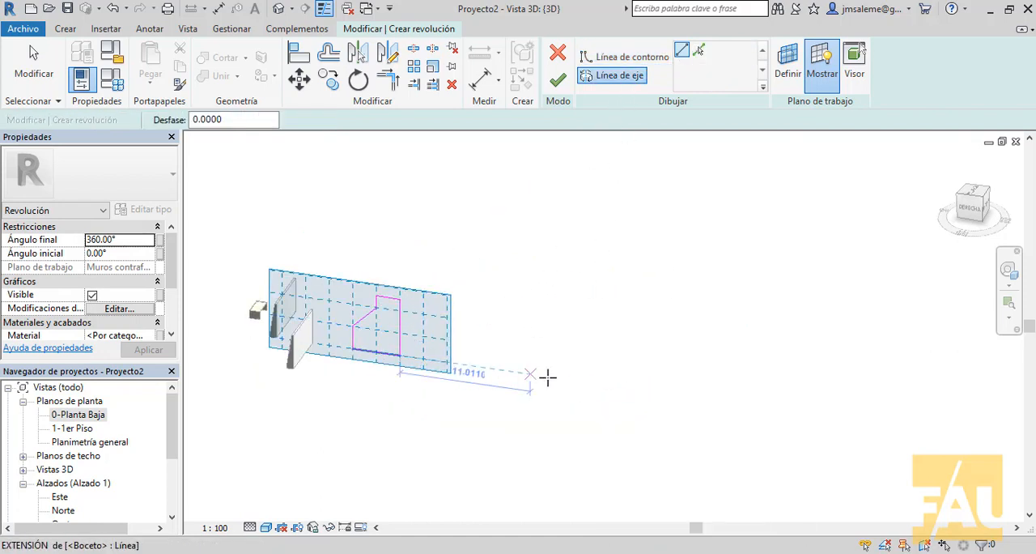
click(763, 409)
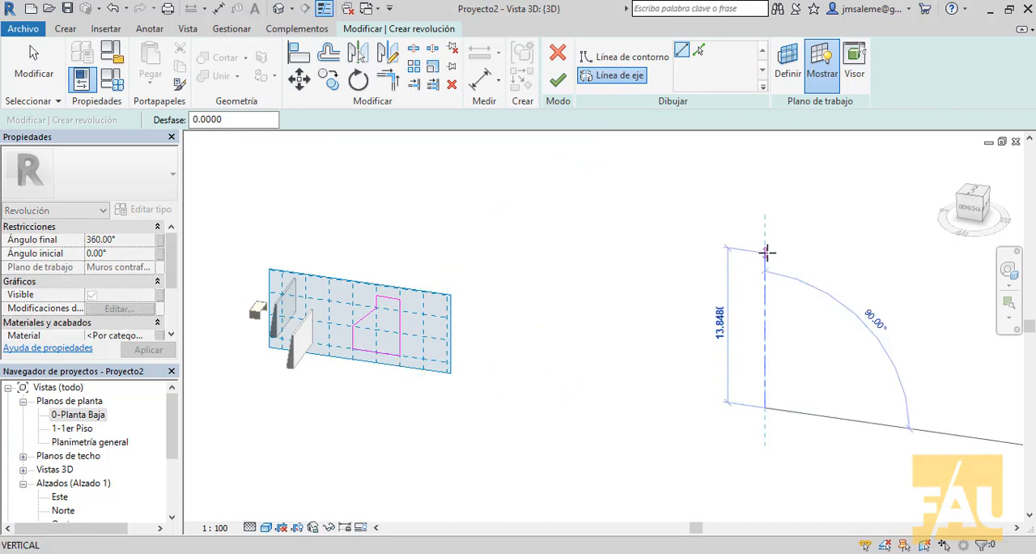
click(766, 247)
right_click(709, 182)
click(737, 191)
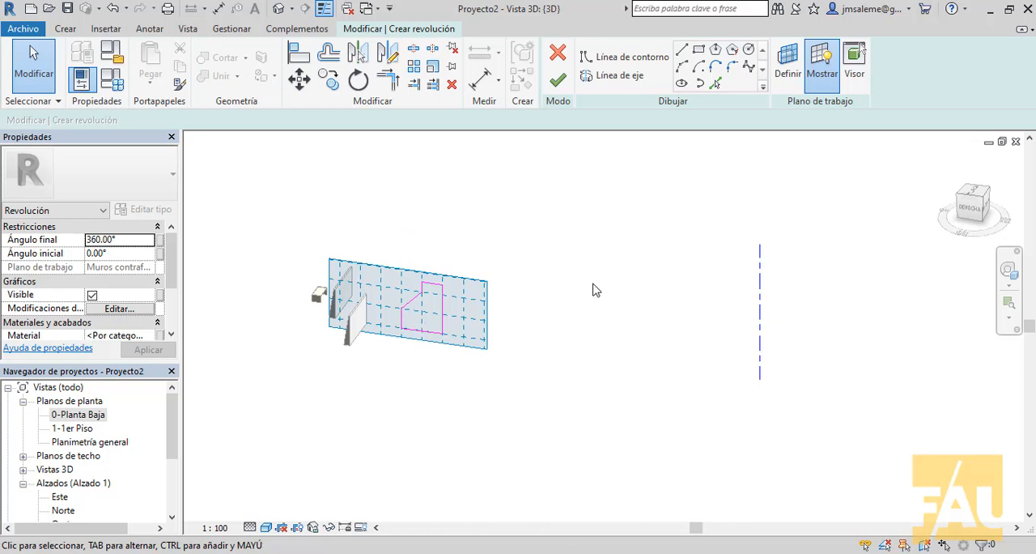
click(558, 81)
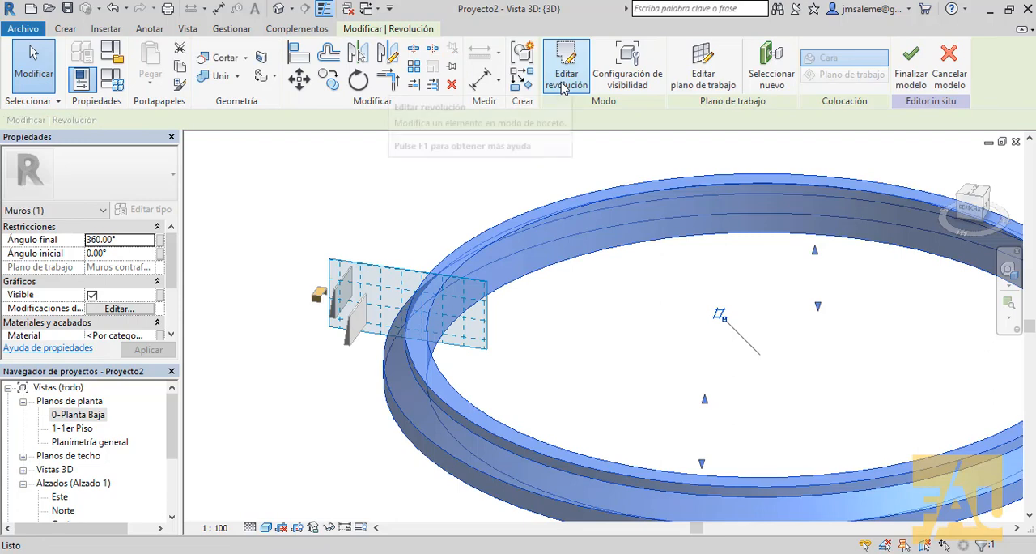
scroll(592, 250, down, 2)
middle_drag(591, 249, 548, 247)
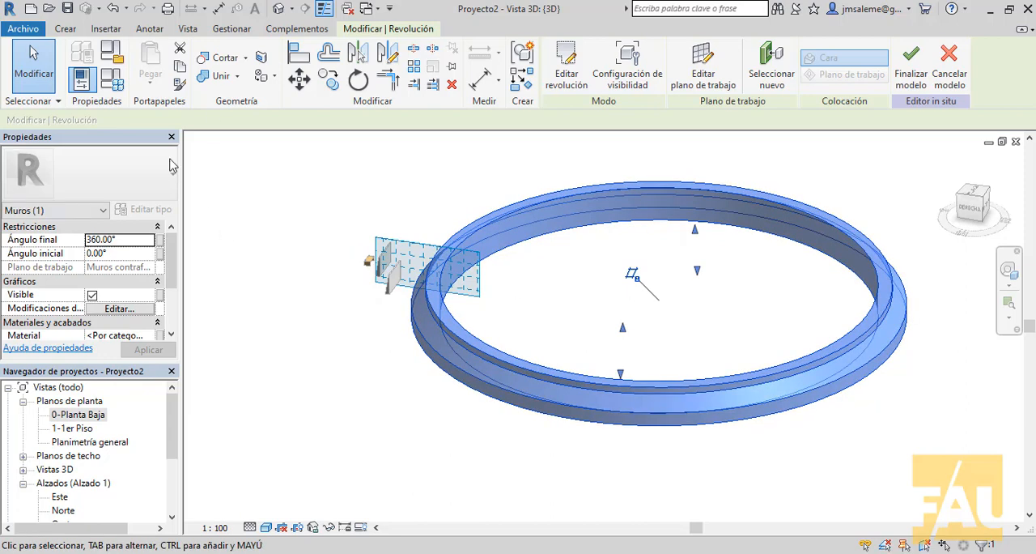
Step: Set the revolved wall's end angle to 180°
click(128, 242)
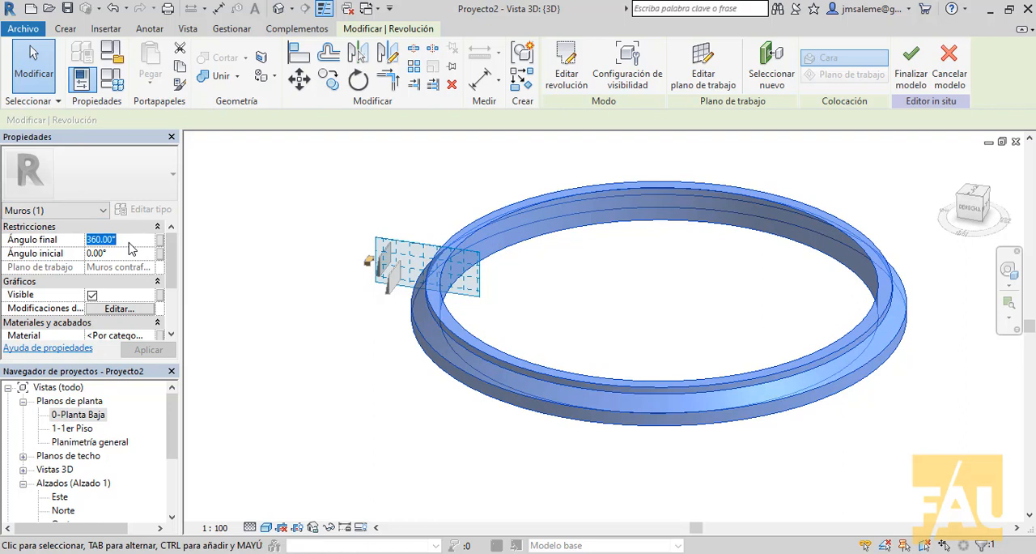
text(180)
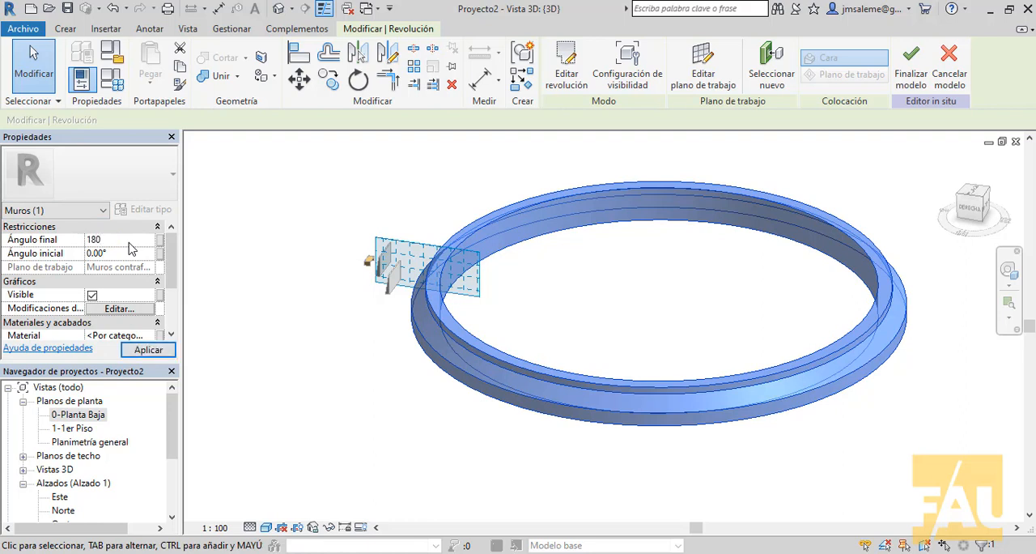
click(132, 349)
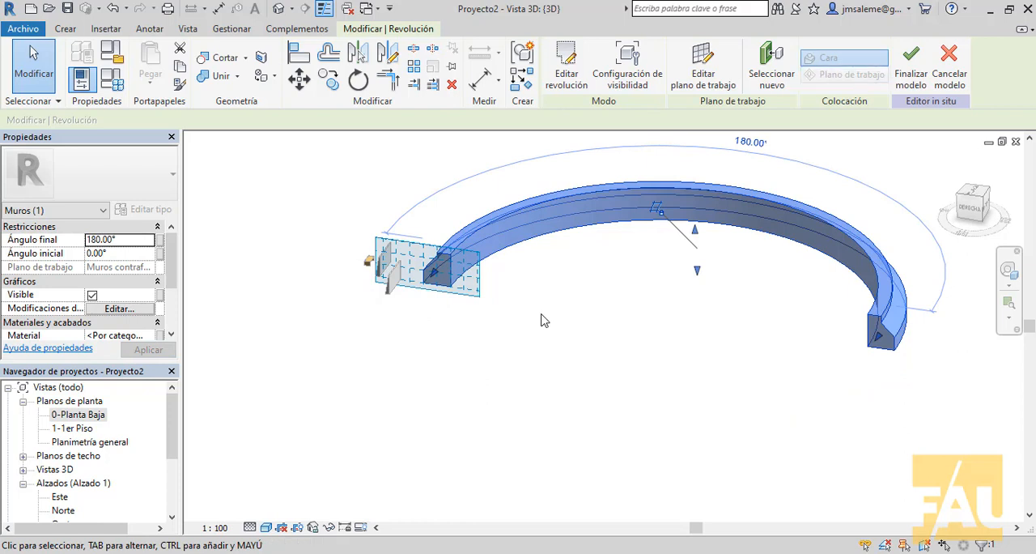
Step: Set the revolved wall's end angle to 75° and reverse its direction by changing the angle to -75°
click(123, 238)
double_click(124, 239)
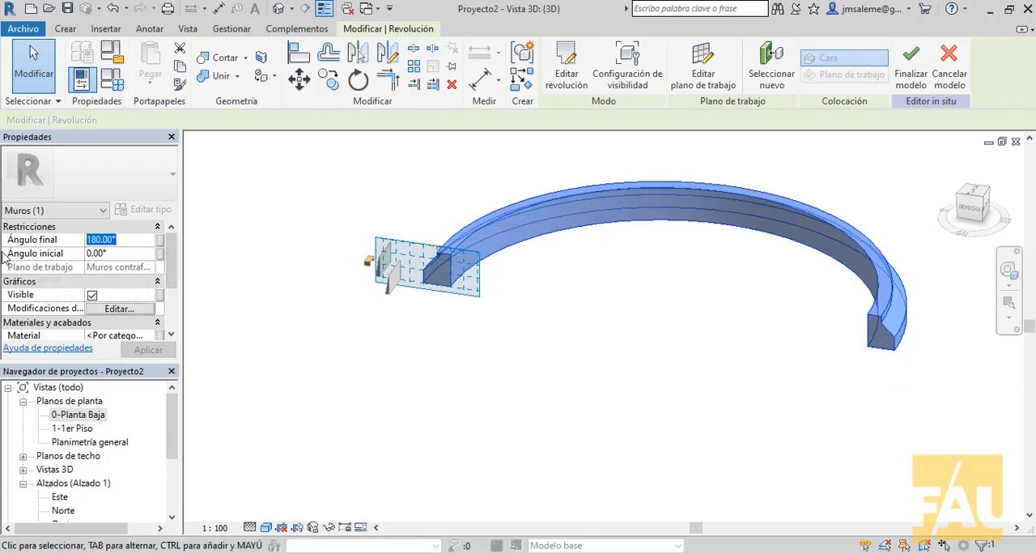
text(75)
click(132, 349)
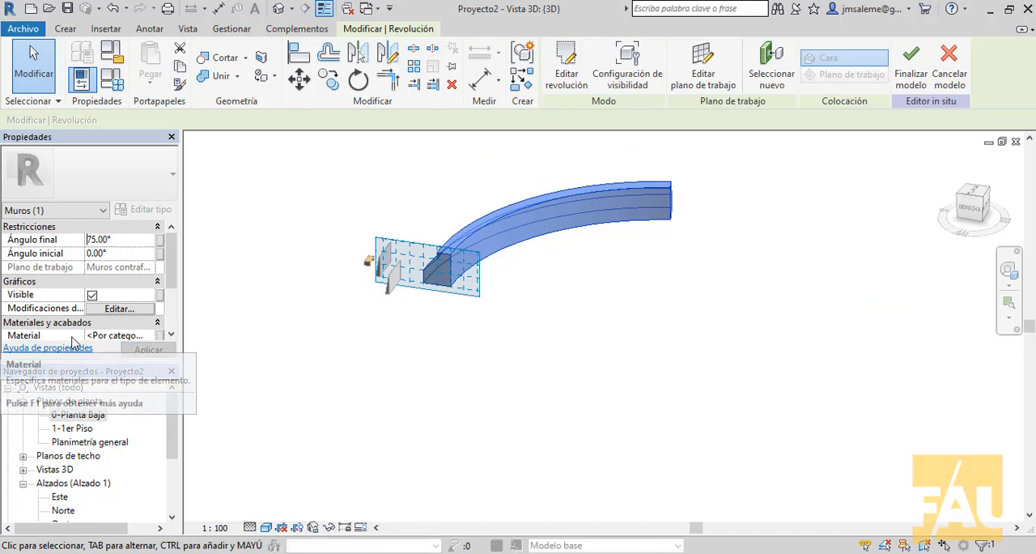
click(88, 240)
text(-)
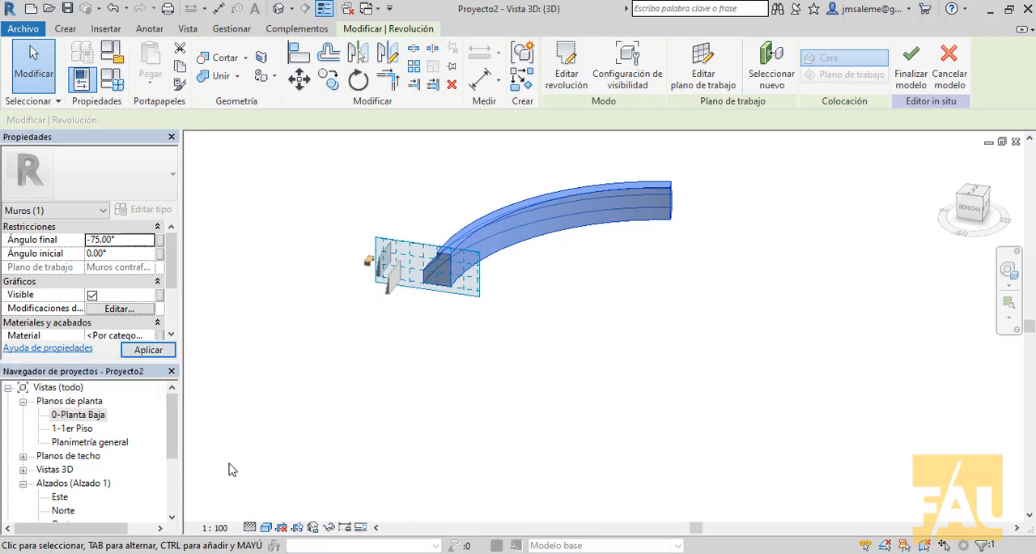
click(940, 463)
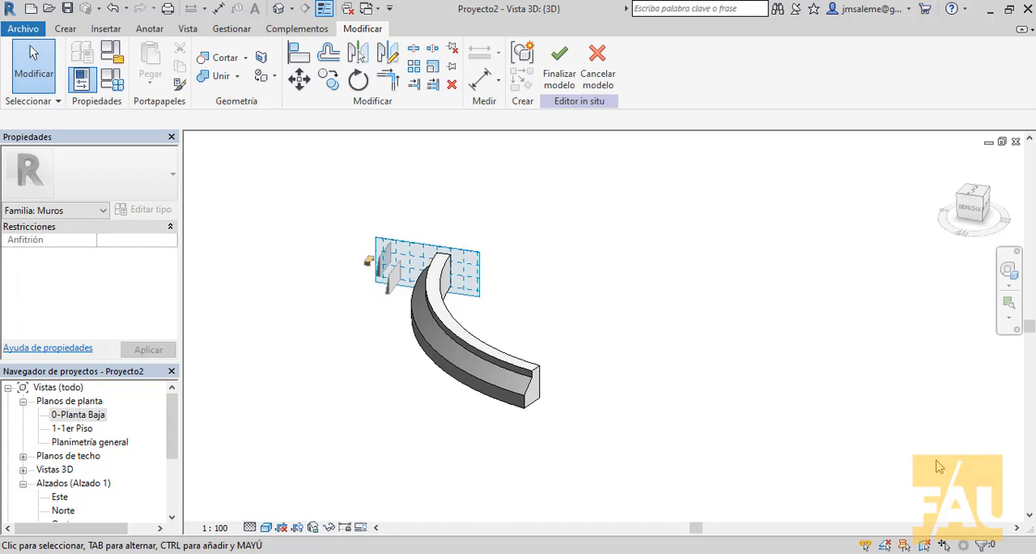
Step: View the curved wall in the 0-Planta Baja floor plan and finish the in-place model
scroll(959, 465, down, 3)
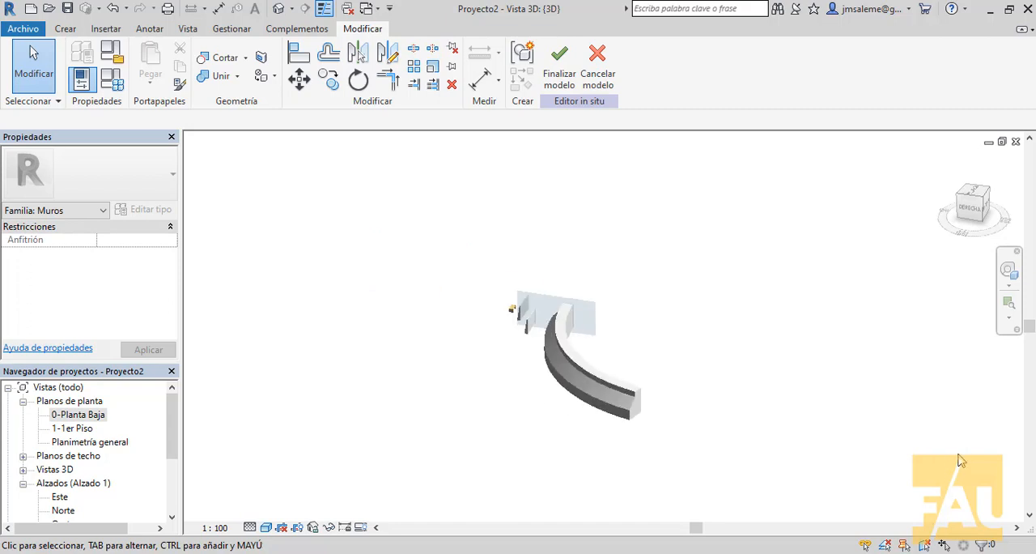
mouse_move(963, 457)
middle_down()
mouse_move(658, 462)
mouse_move(589, 423)
mouse_move(647, 439)
middle_up()
middle_drag(537, 414, 604, 414)
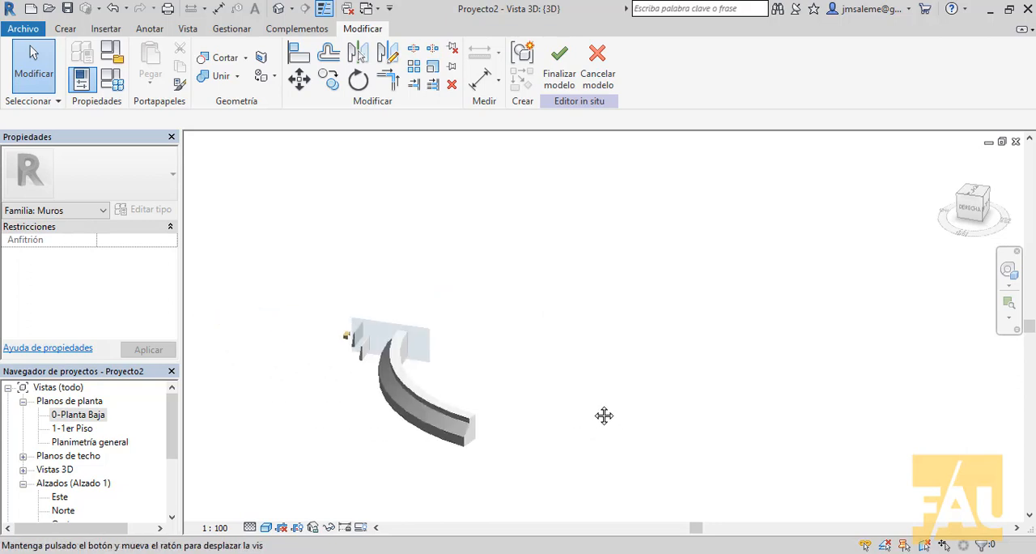
double_click(90, 415)
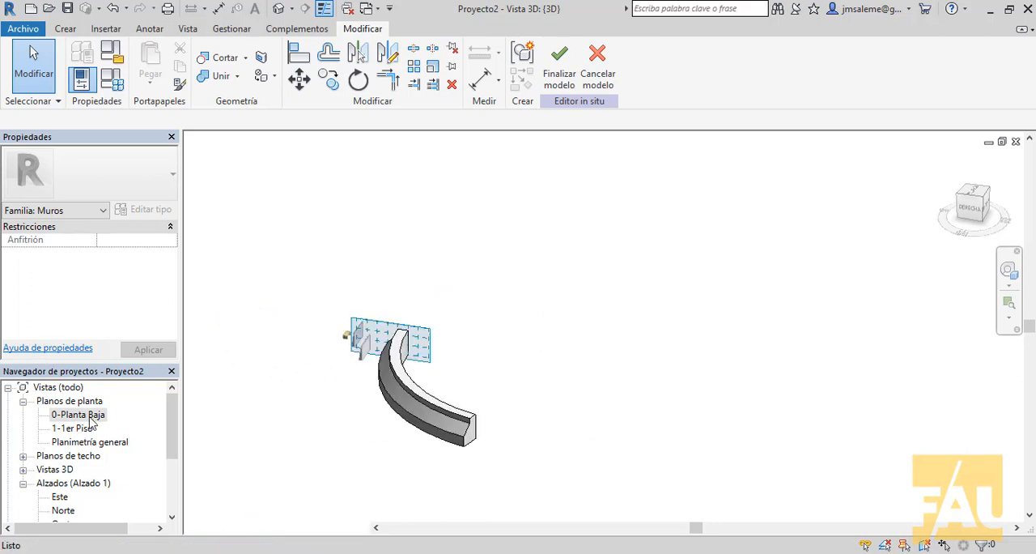
scroll(490, 282, down, 3)
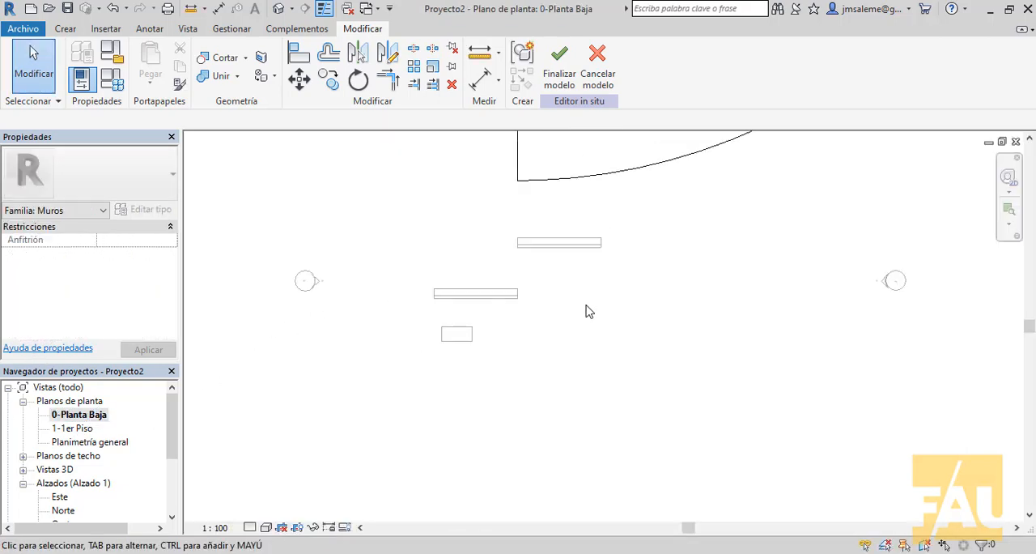
scroll(586, 308, down, 2)
middle_drag(581, 355, 451, 385)
scroll(500, 376, down, 2)
middle_drag(523, 379, 520, 359)
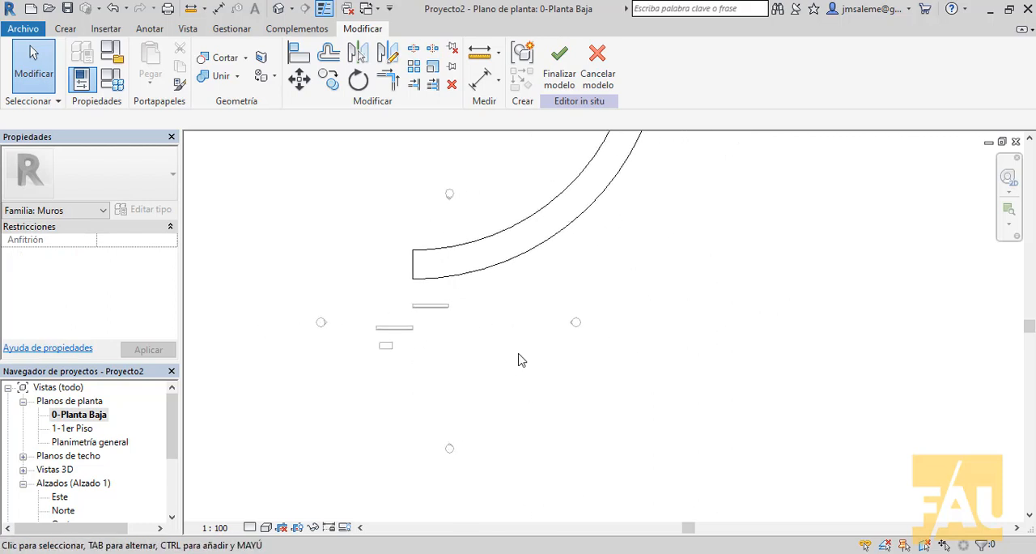
click(559, 65)
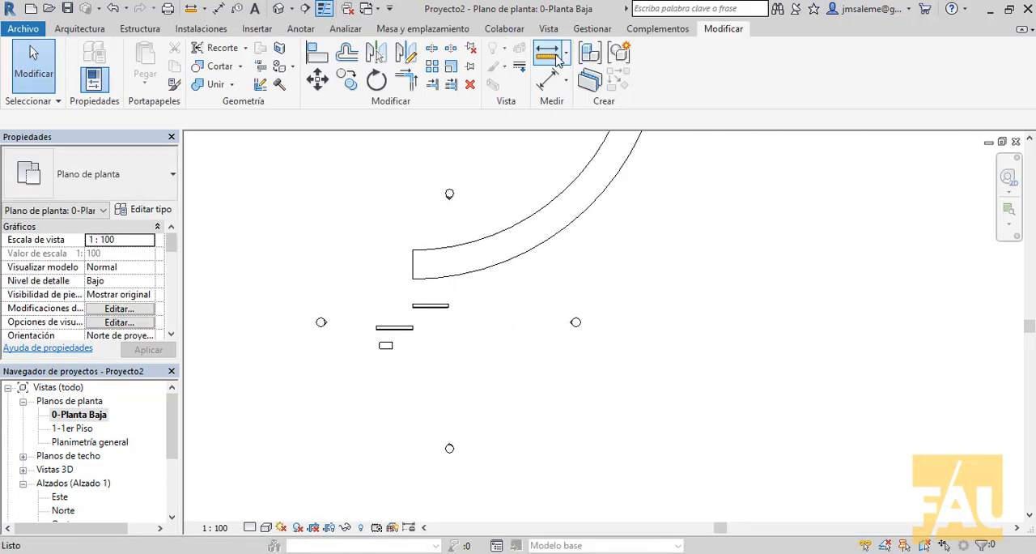
middle_drag(745, 222, 801, 162)
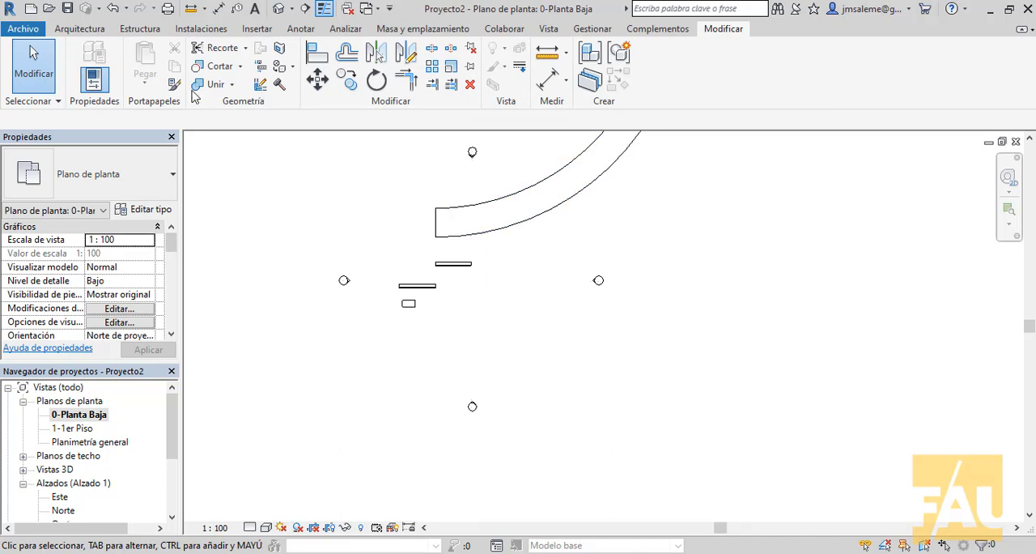
Step: Start a new in-place model in the Muros category and accept its name
click(79, 29)
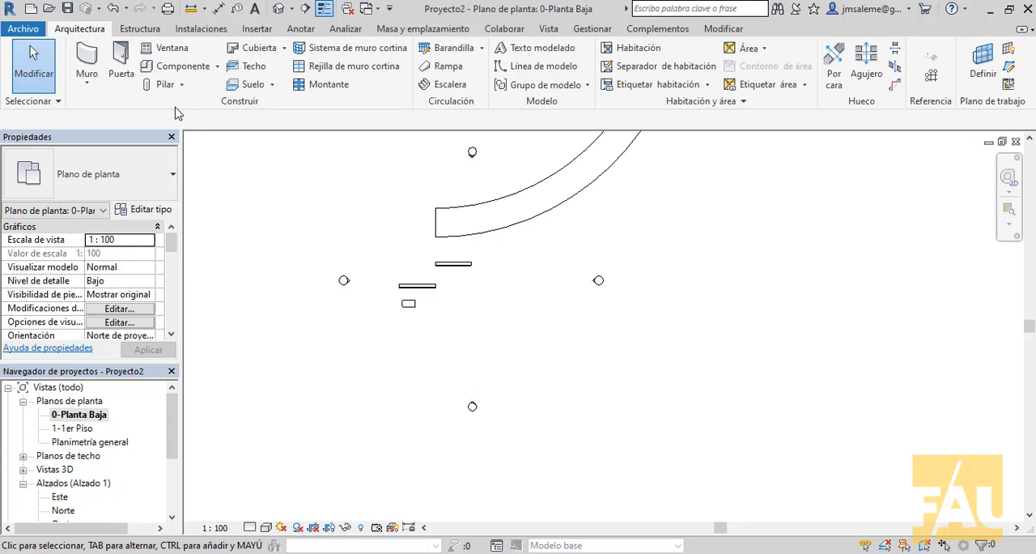
click(217, 67)
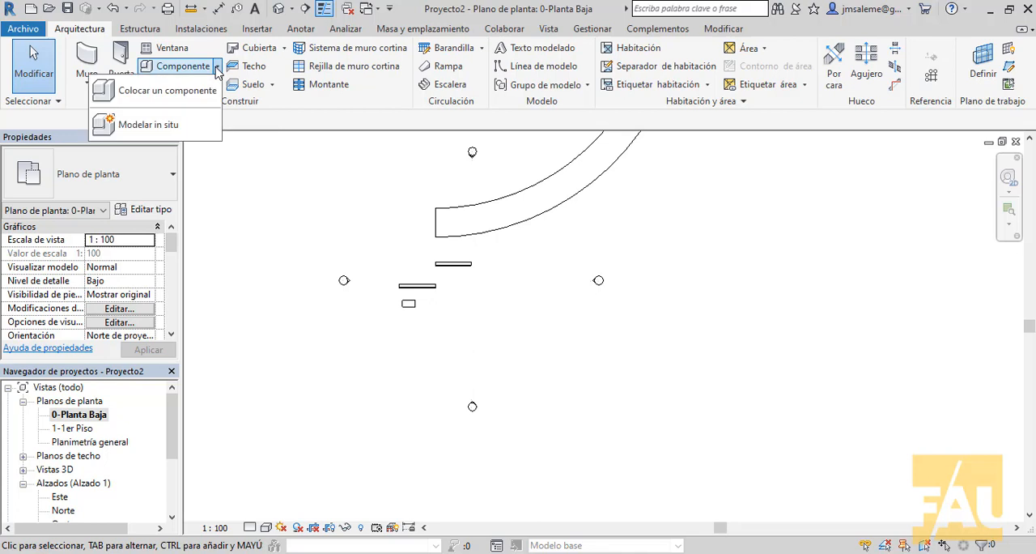
click(152, 126)
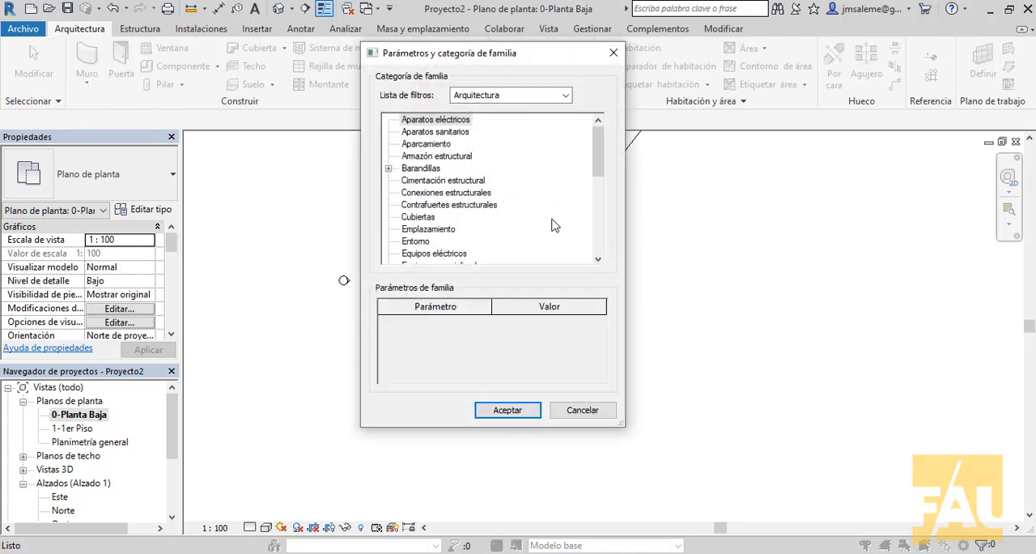
scroll(550, 225, down, 6)
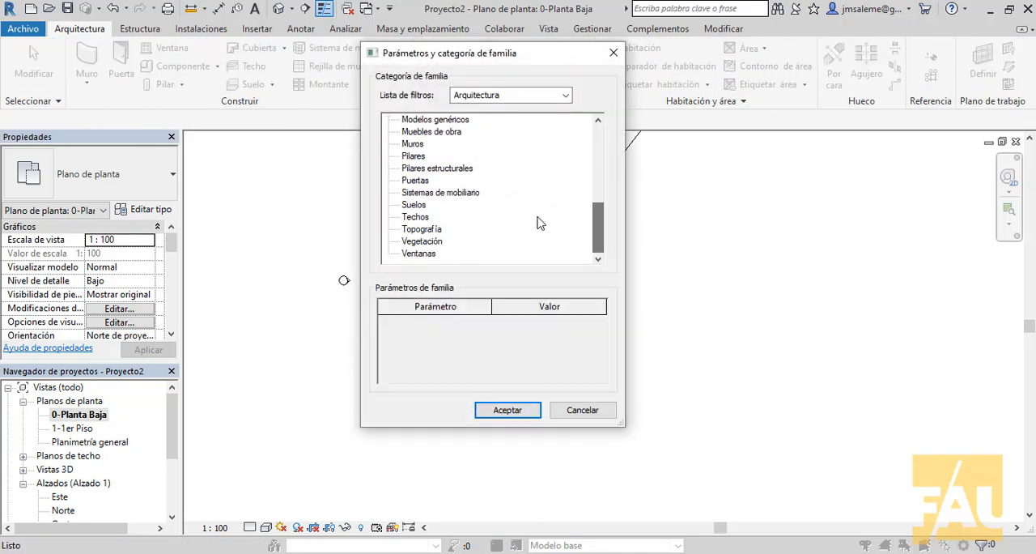
click(423, 145)
click(522, 411)
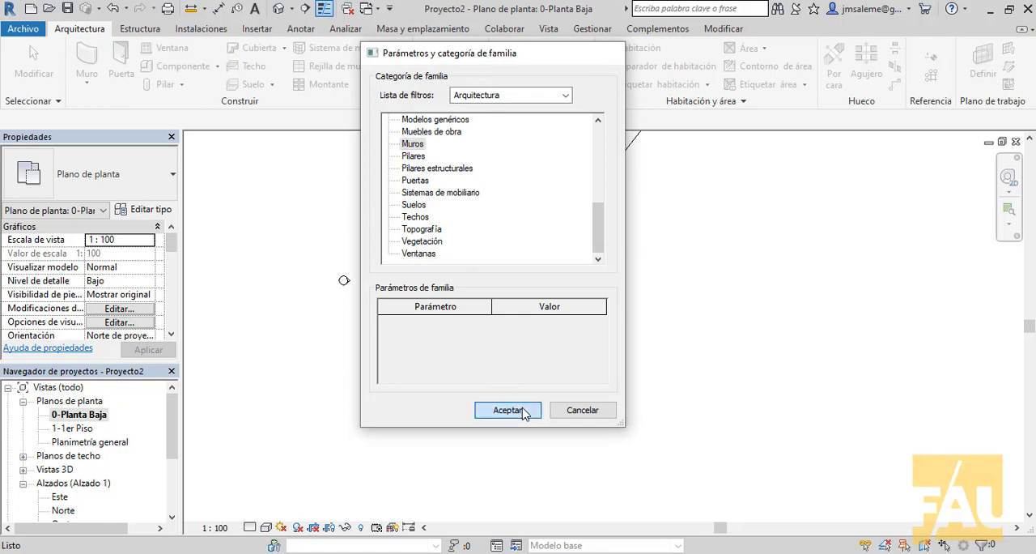
click(522, 137)
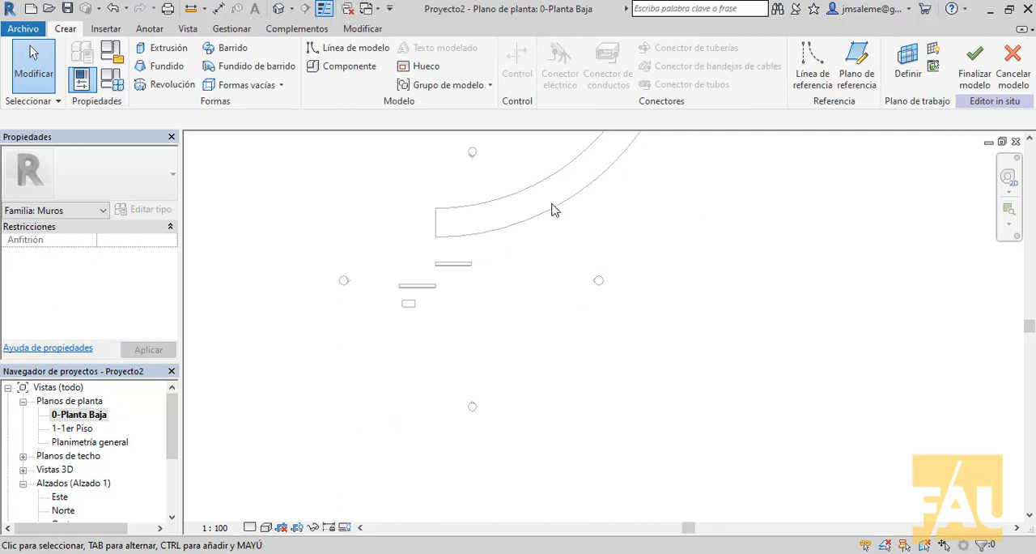
Step: Start a sweep and sketch its path as an S-shaped spline through five control points below the existing components in plan
click(239, 53)
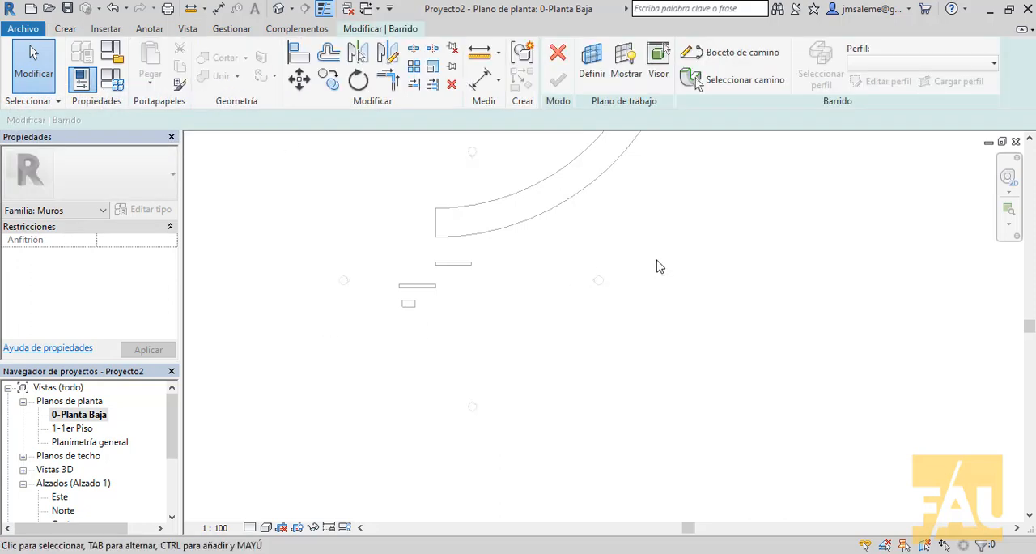
middle_drag(721, 263, 618, 258)
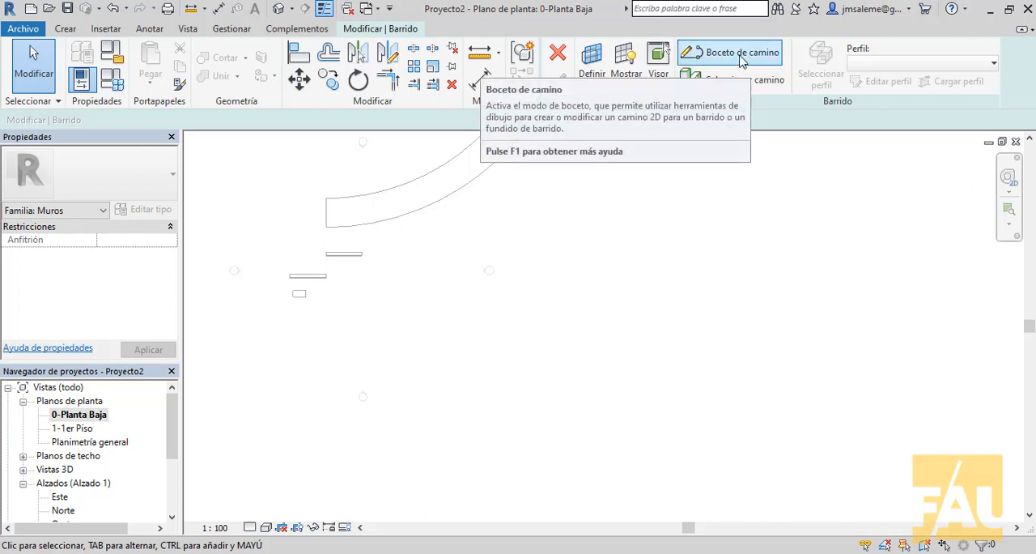
click(740, 61)
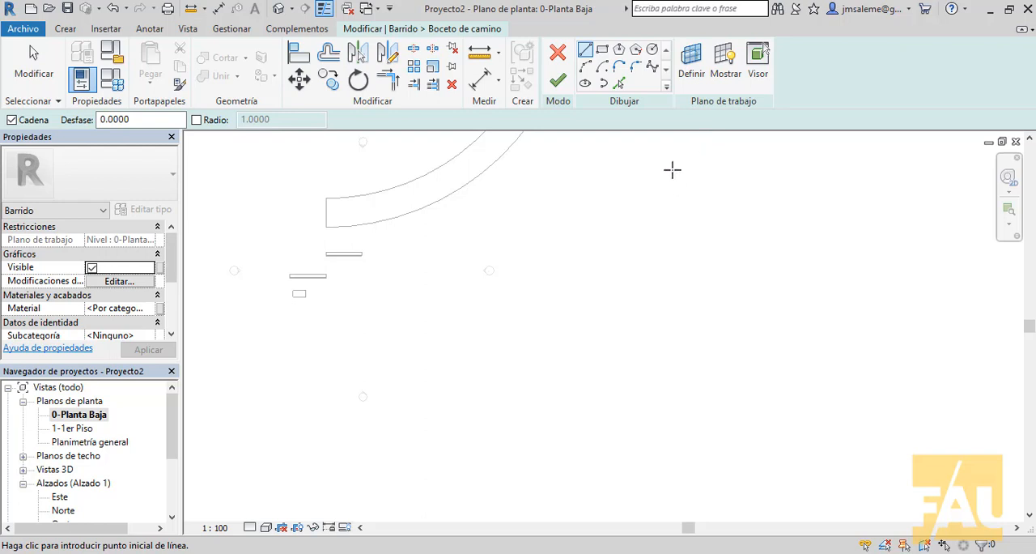
click(653, 69)
click(290, 347)
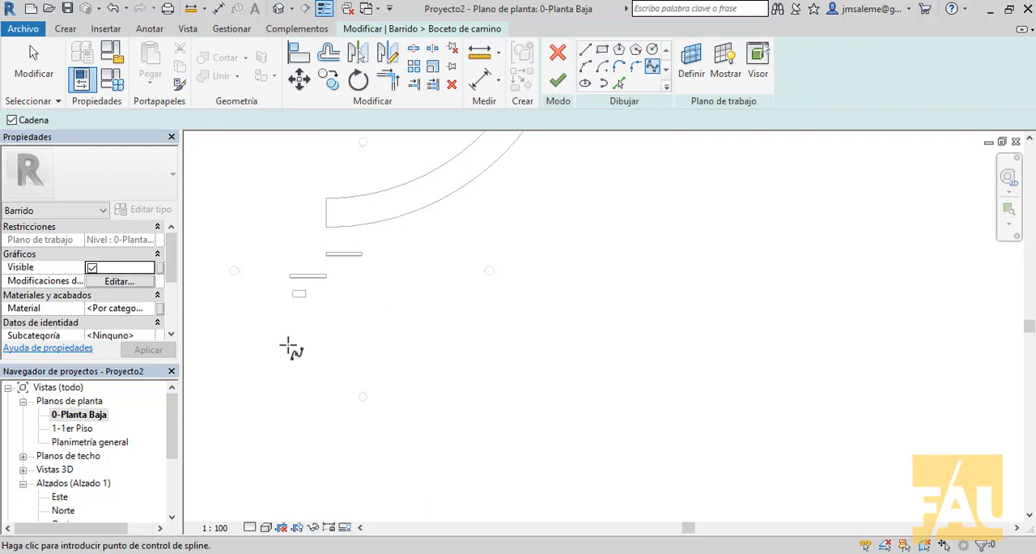
click(353, 368)
click(437, 320)
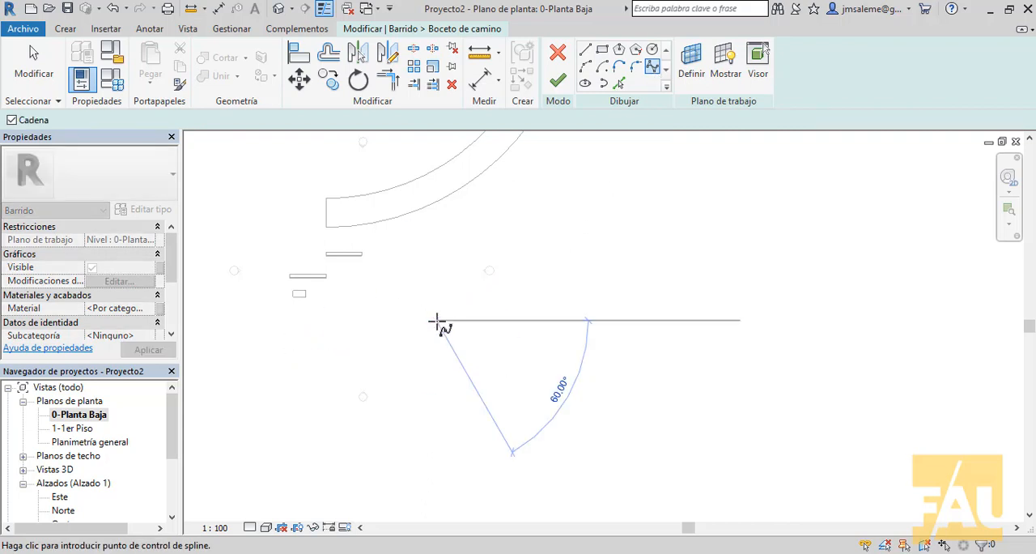
click(562, 287)
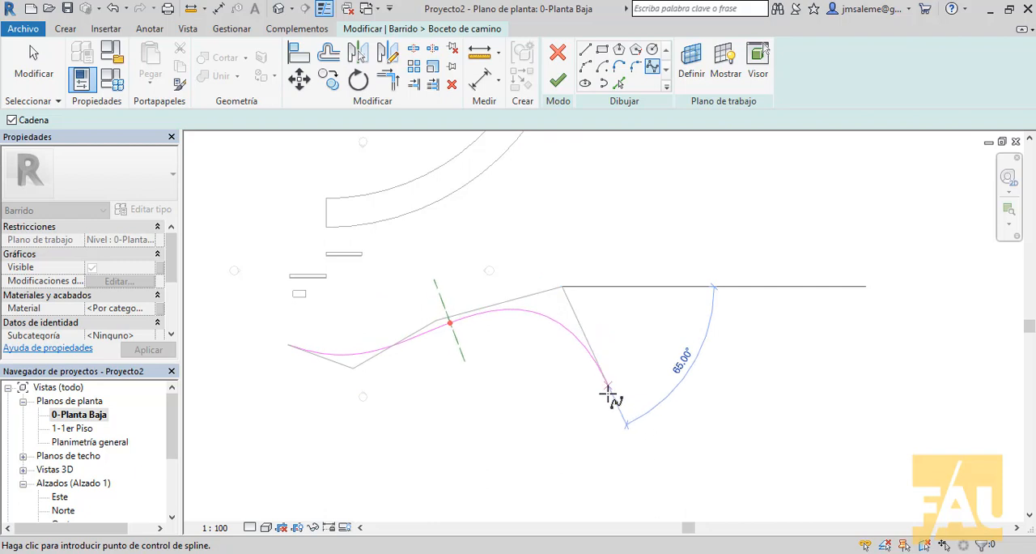
click(587, 431)
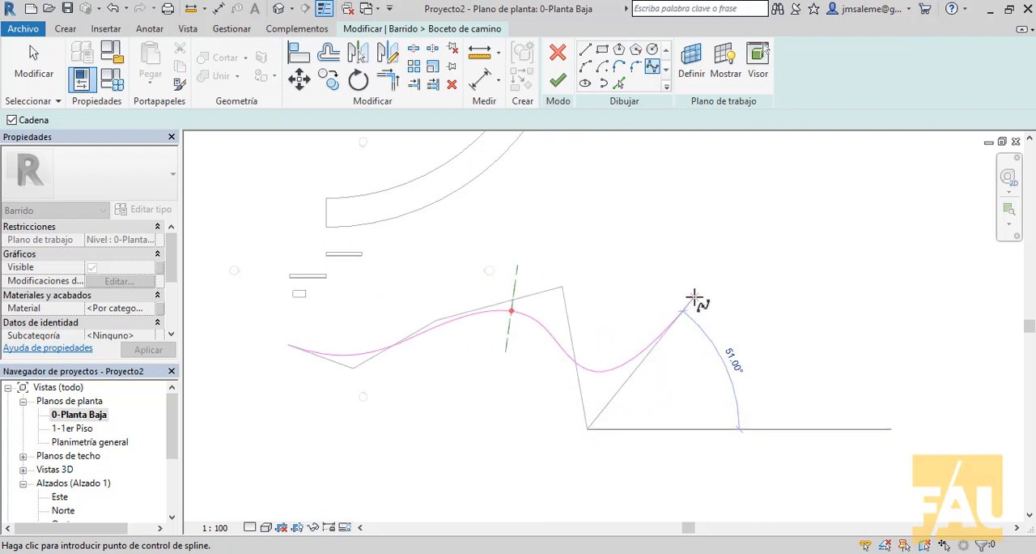
right_click(696, 296)
click(708, 308)
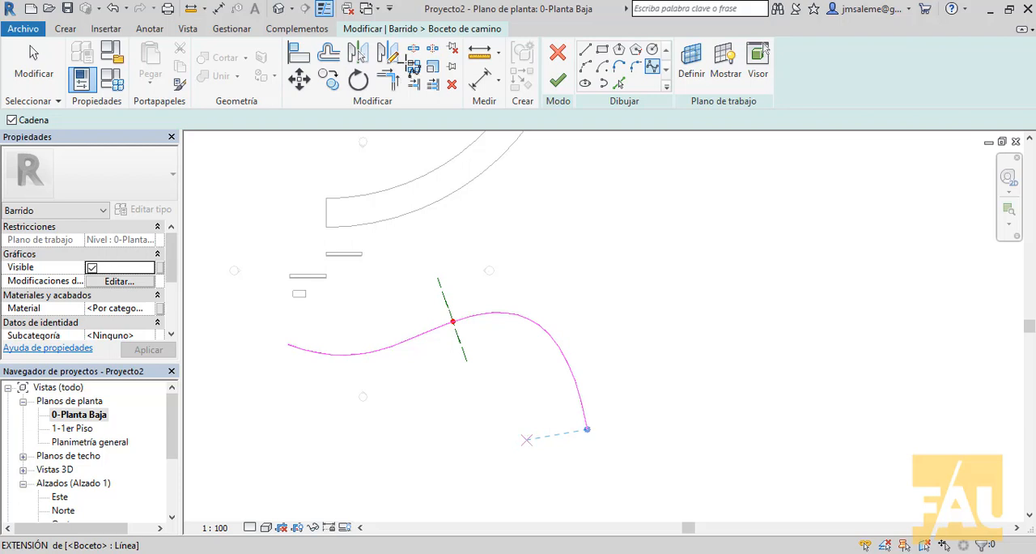
key(Escape)
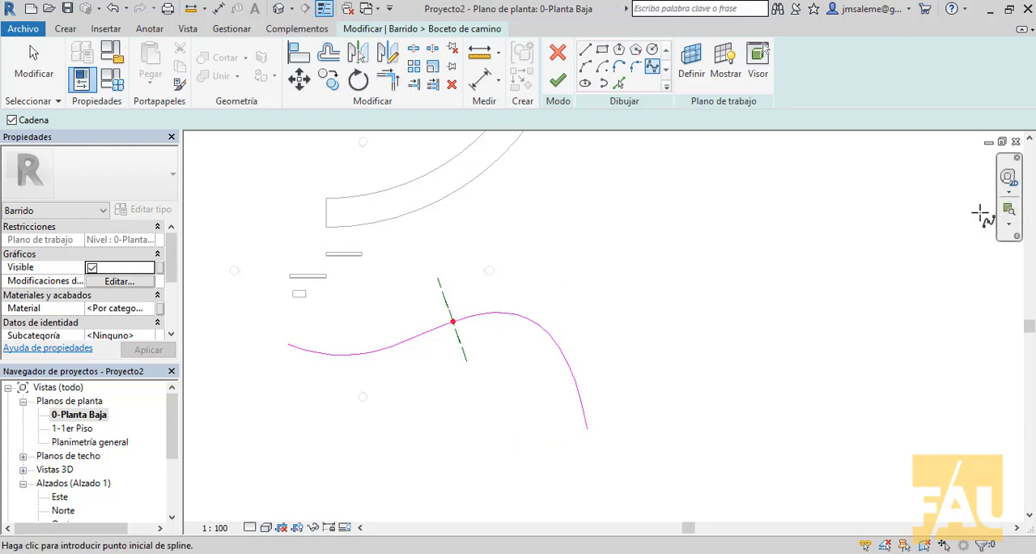
Step: View the spline path in 3D and finish the path sketch
click(277, 9)
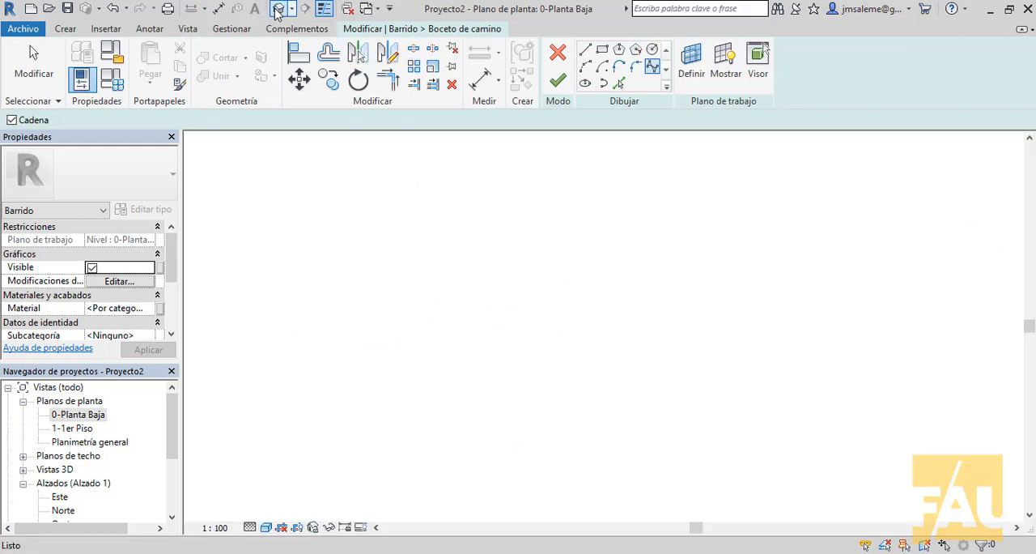
mouse_move(342, 219)
shift+middle_down()
mouse_move(699, 271)
mouse_move(619, 298)
mouse_move(687, 296)
mouse_move(684, 335)
mouse_move(745, 351)
mouse_move(671, 359)
mouse_move(673, 337)
mouse_move(547, 345)
shift+middle_up()
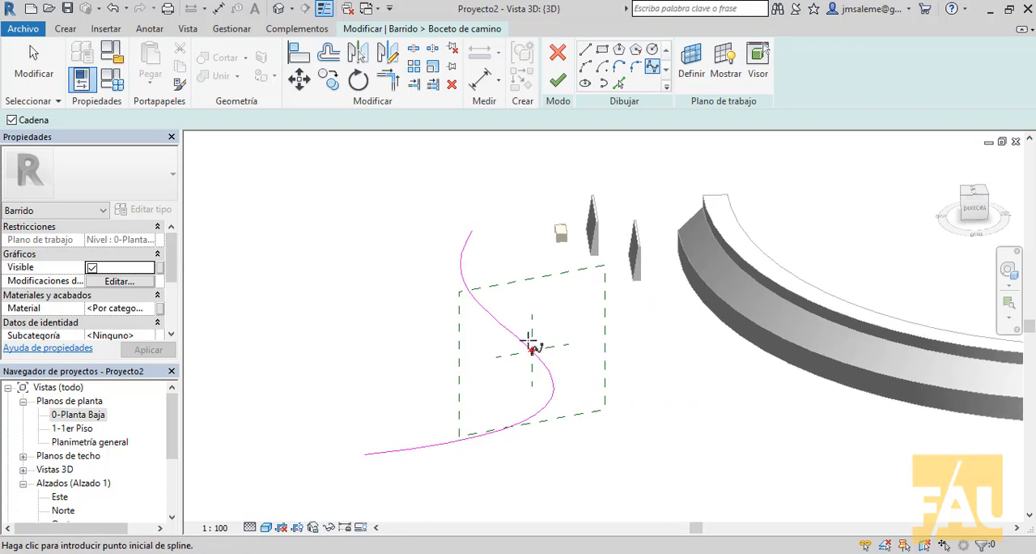
click(560, 84)
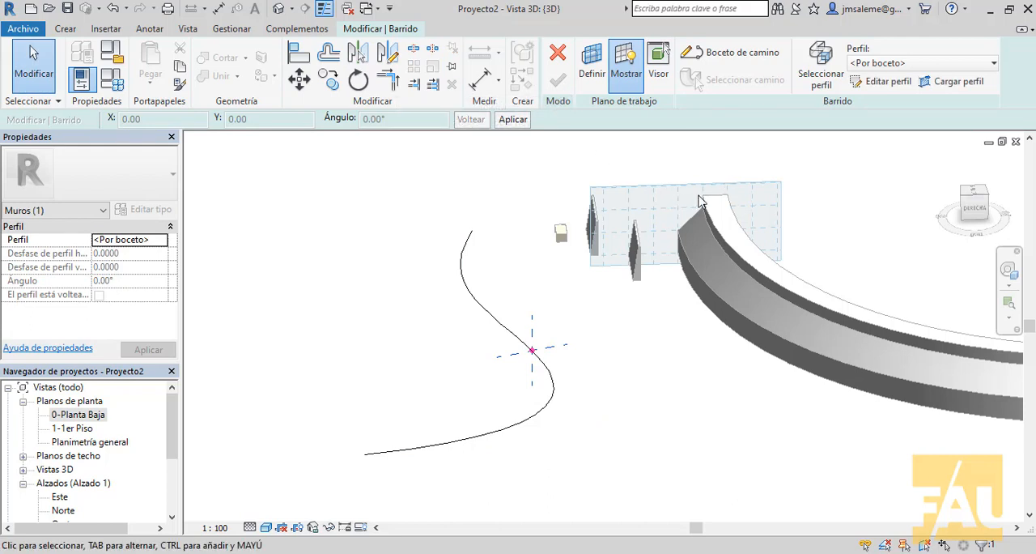
Step: Sketch a closed, slanted four-sided sweep profile from the path's reference point, with a base about 0.8 wide, and finish the profile
click(895, 81)
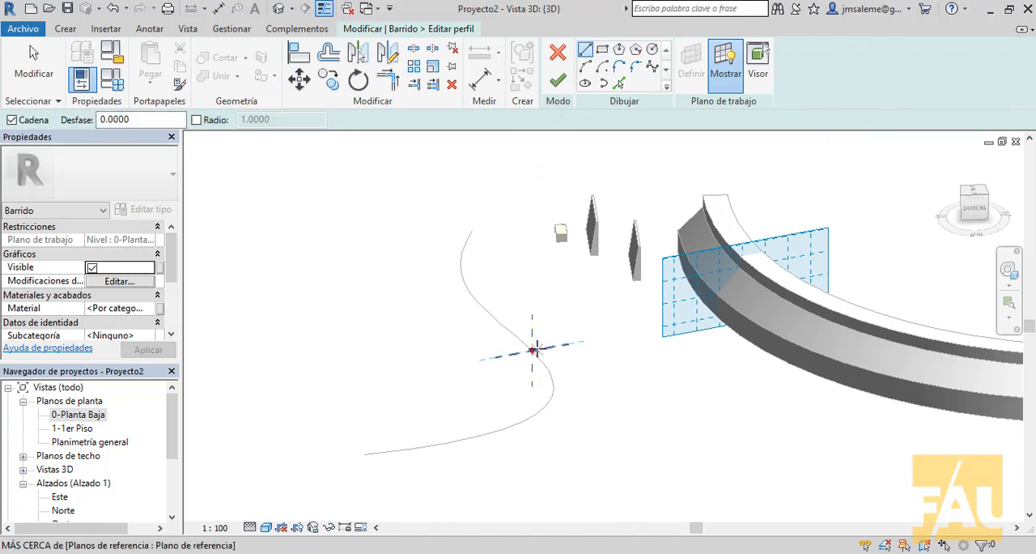
click(531, 349)
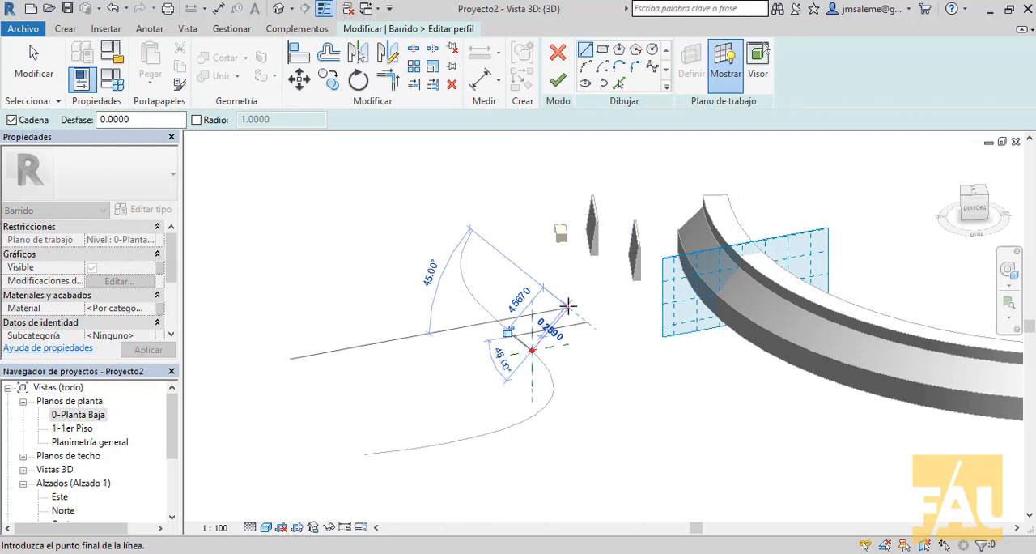
scroll(573, 303, up, 3)
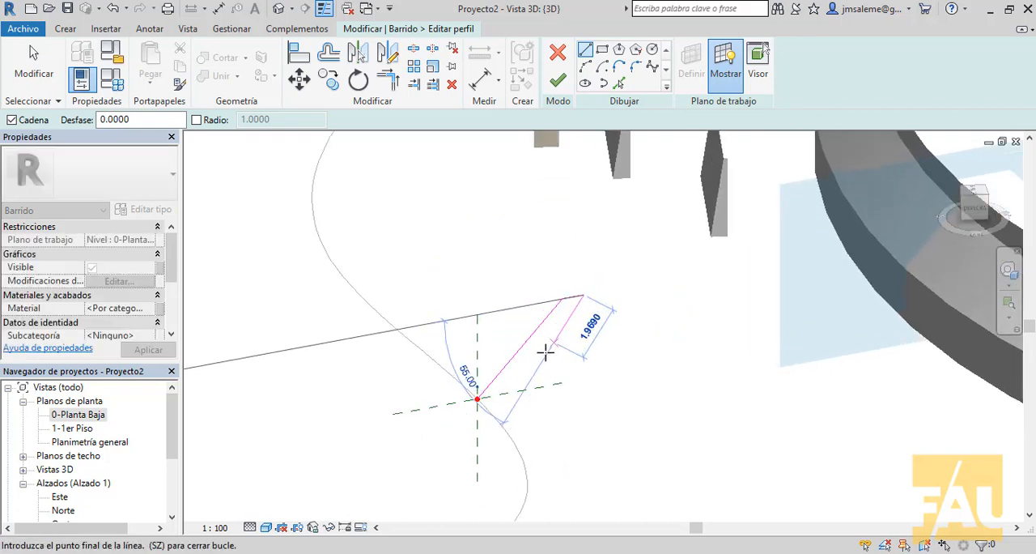
click(500, 394)
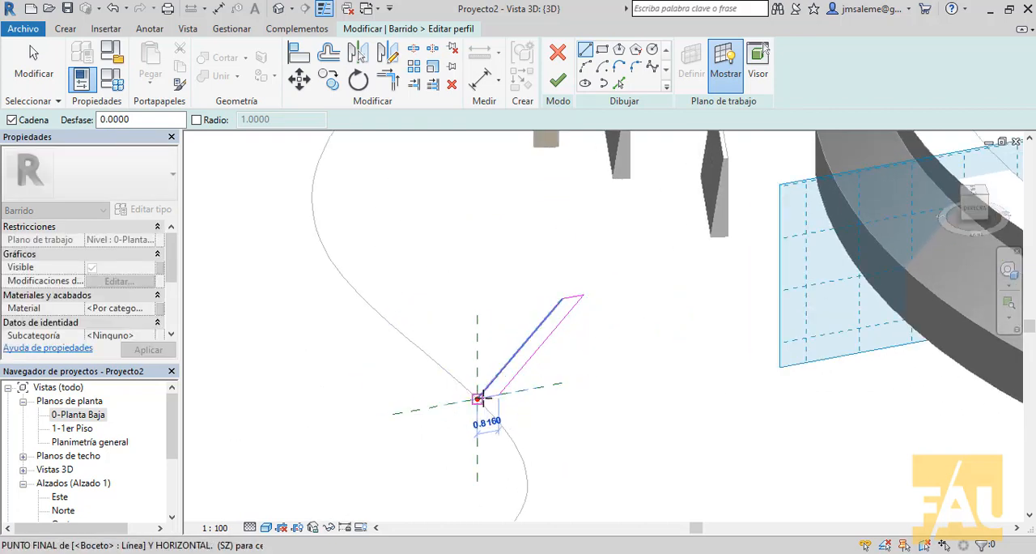
click(480, 398)
right_click(511, 237)
click(529, 243)
scroll(623, 227, down, 3)
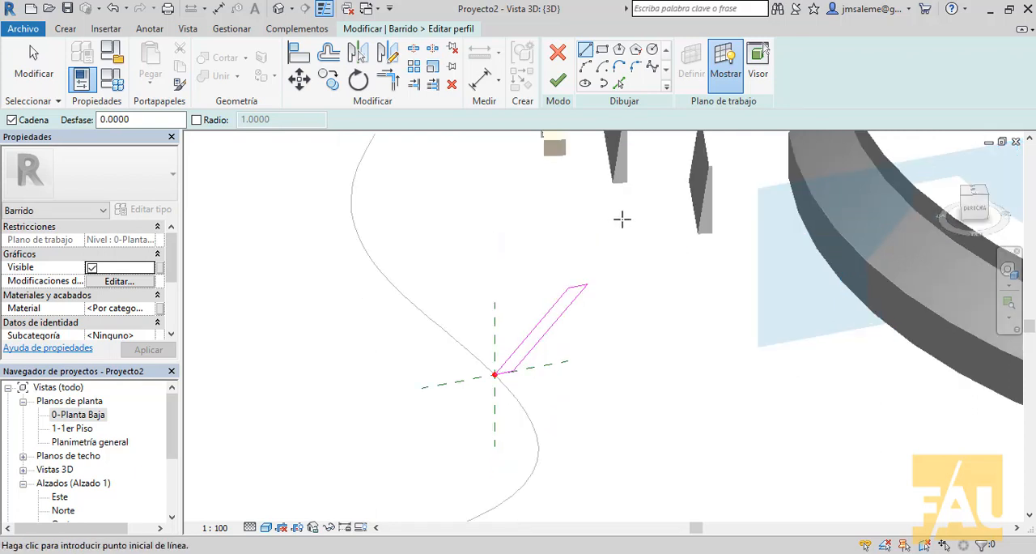
scroll(631, 245, down, 1)
middle_drag(631, 244, 626, 298)
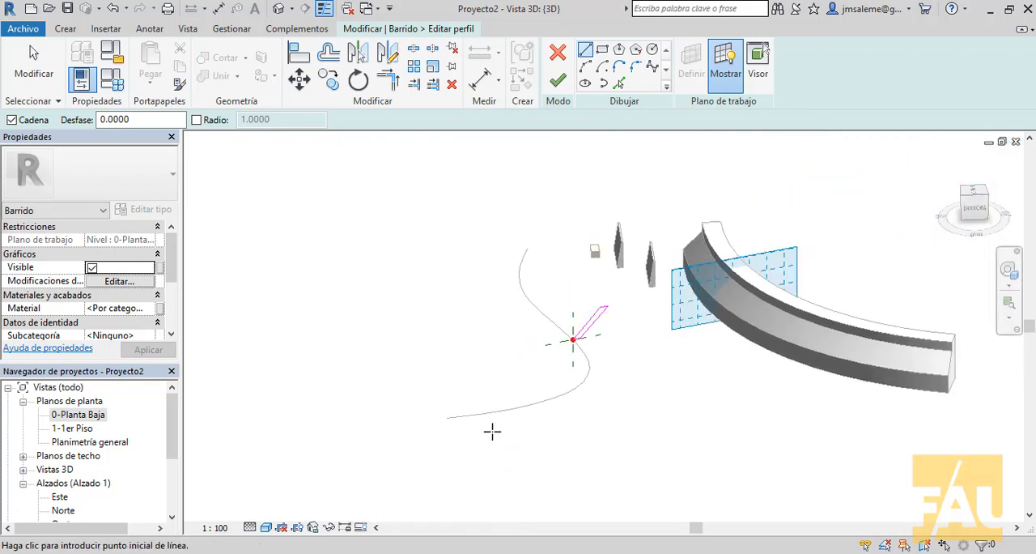
click(559, 81)
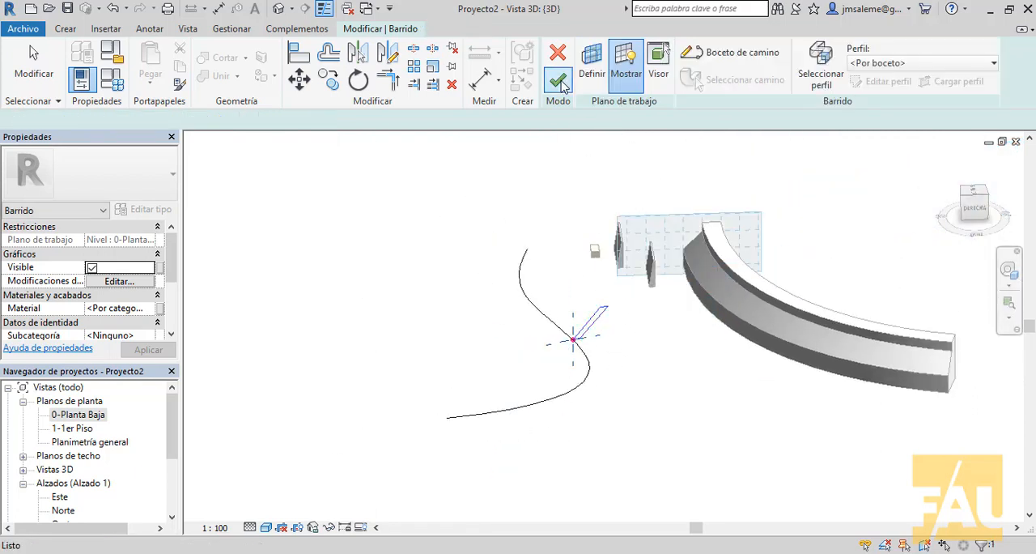
Step: Generate the sweep as a leaning S-shaped wall and finish the in-place model
click(558, 81)
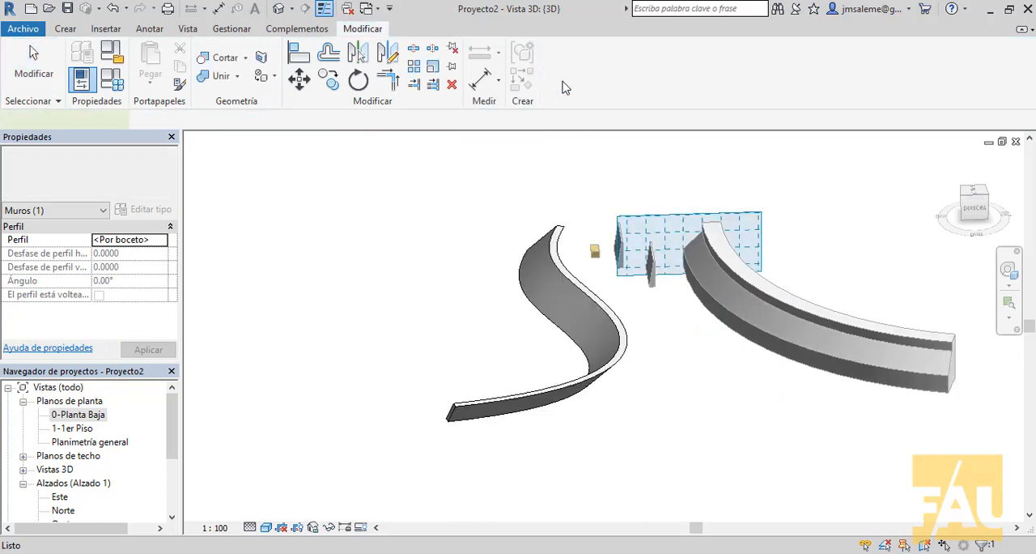
shift+middle_drag(698, 450, 759, 386)
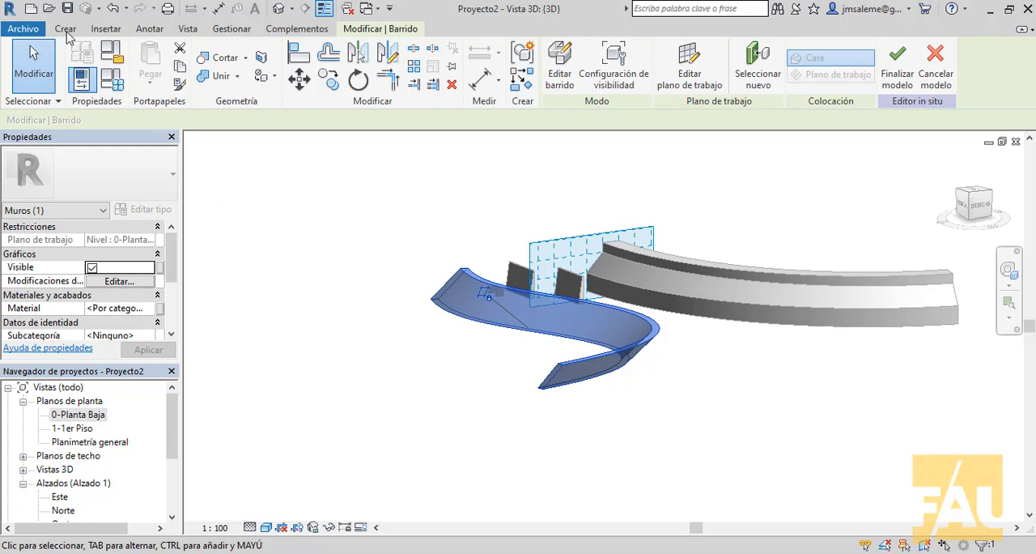
click(896, 68)
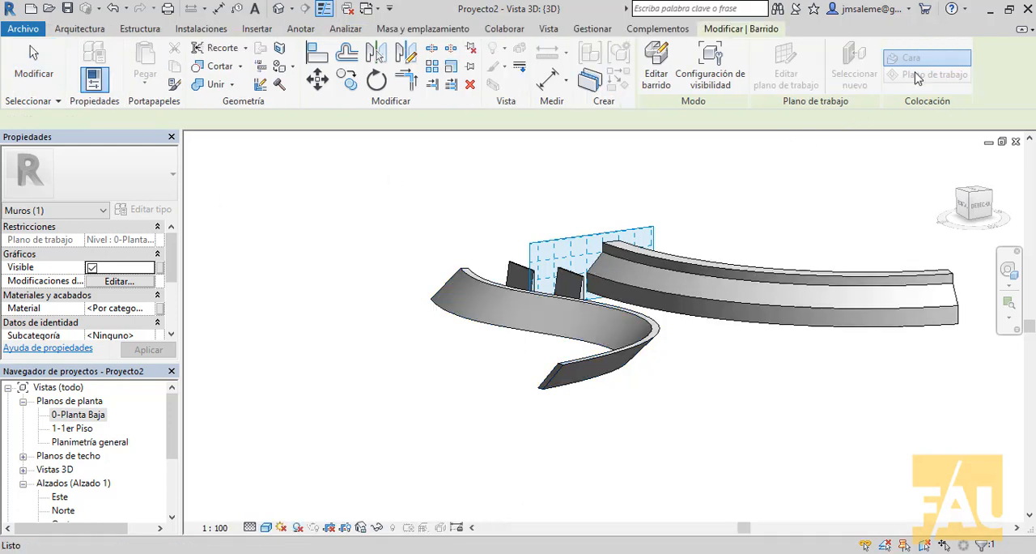
Step: Place an IB-Puerta 1 hoja ciega pivotante 100 x 205 cm door in each of the two tapered straight walls
click(81, 30)
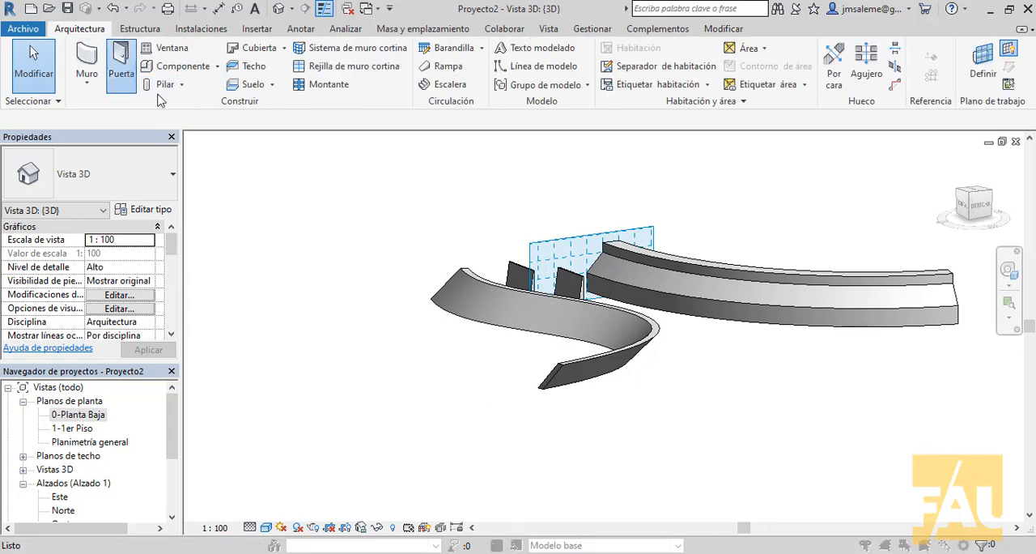
click(642, 353)
scroll(644, 288, up, 7)
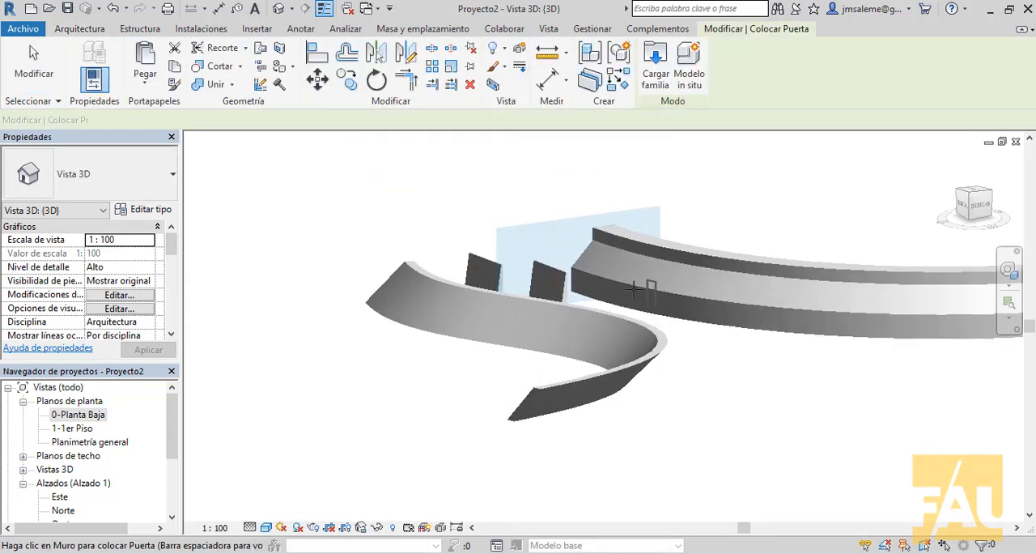
middle_drag(421, 312, 566, 515)
shift+middle_drag(589, 277, 559, 492)
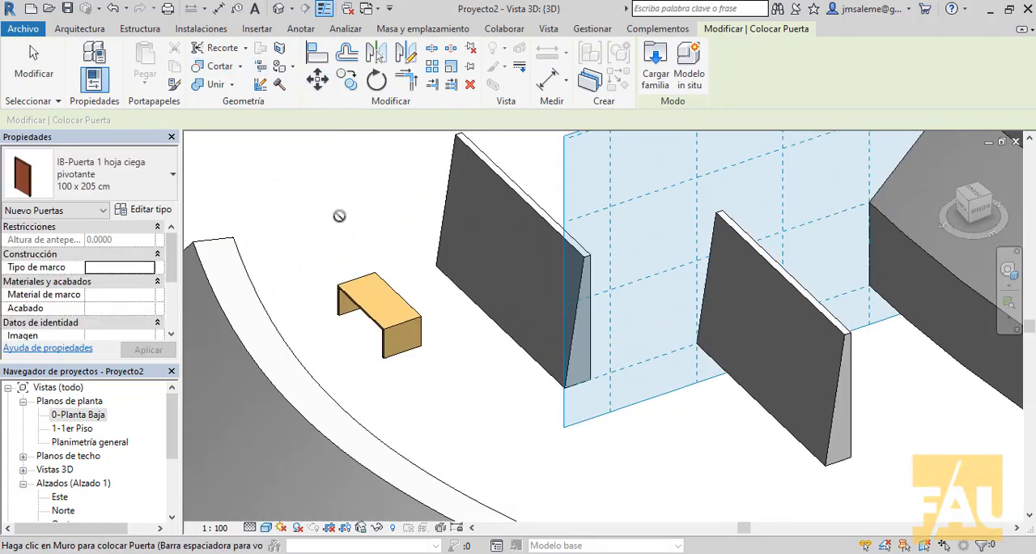
click(504, 326)
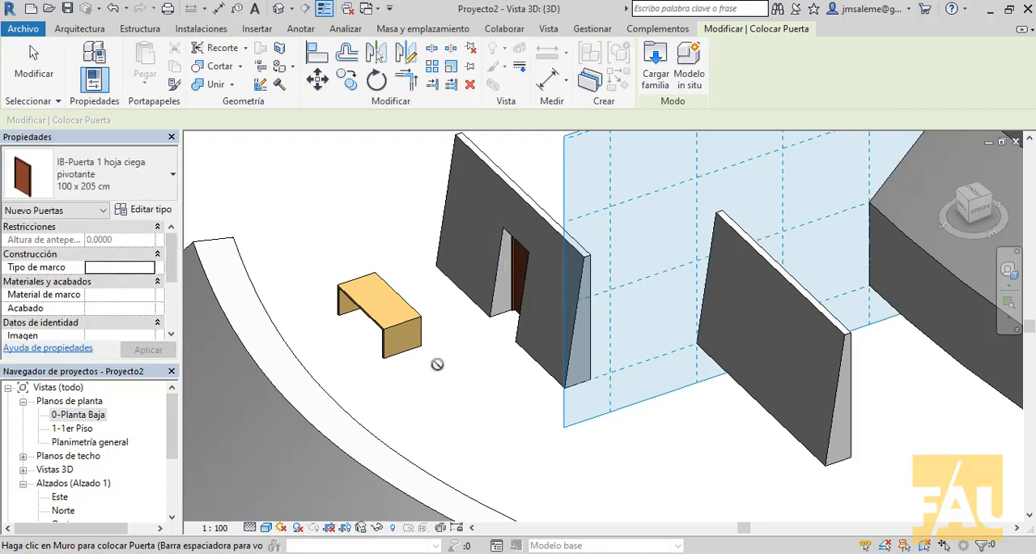
click(797, 434)
Step: Place a 100 x 205 cm door in the S-shaped swept wall and another in the curved revolved wall
scroll(797, 341, down, 2)
middle_drag(773, 341, 819, 186)
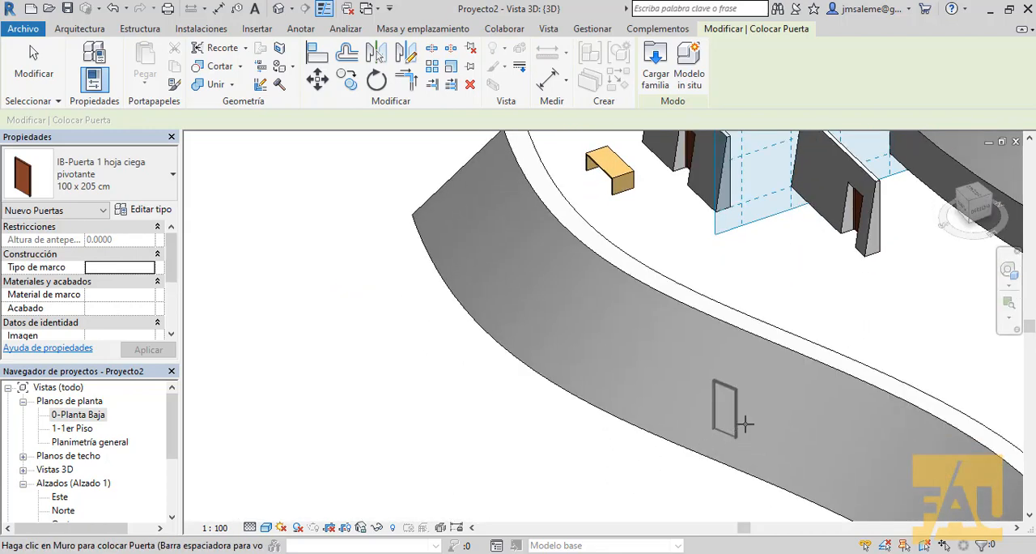
click(749, 418)
scroll(809, 398, down, 2)
scroll(809, 399, down, 1)
middle_drag(810, 399, 460, 360)
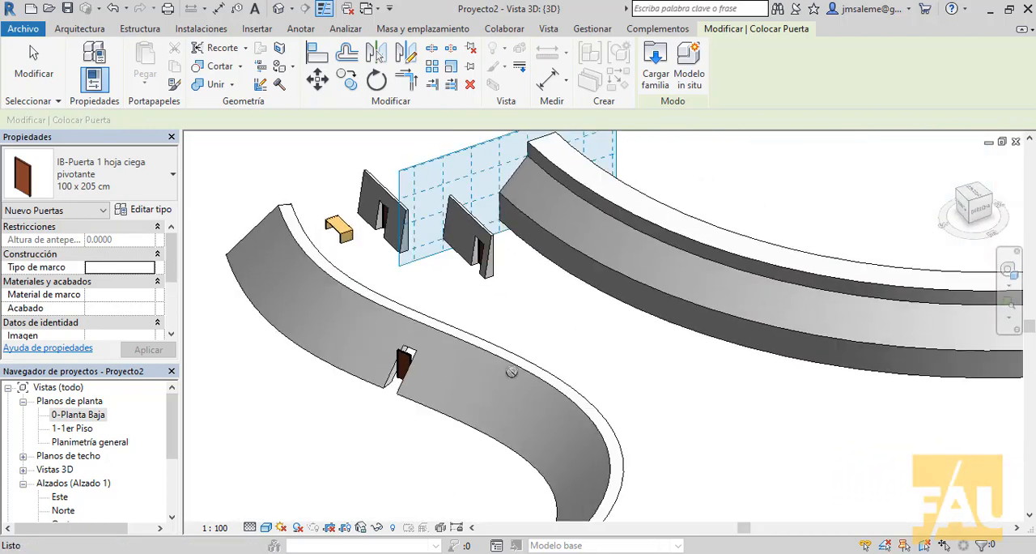
click(768, 348)
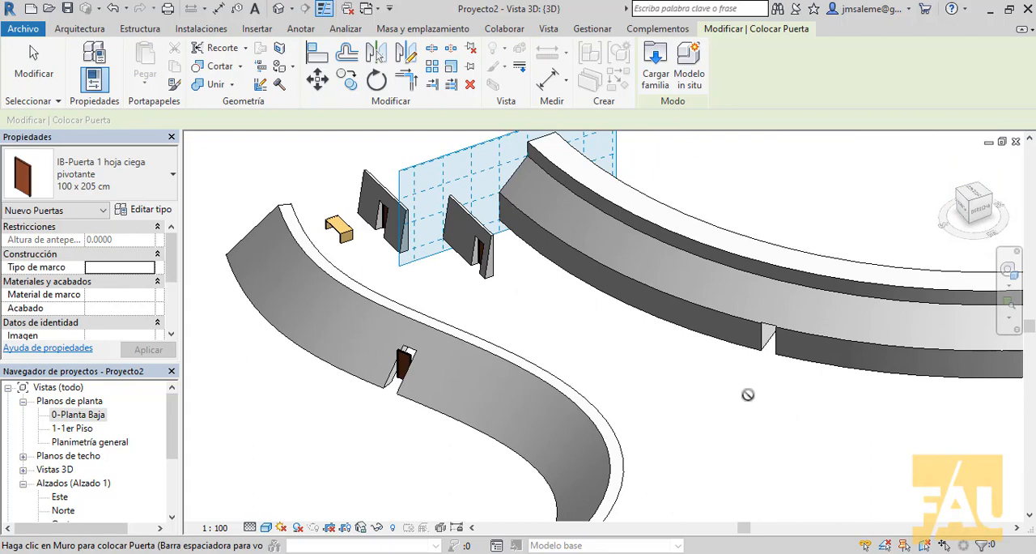
Step: Examine from several angles how the door sits in the opening of the leaning S-shaped wall
middle_drag(809, 400, 896, 394)
shift+middle_drag(475, 397, 390, 404)
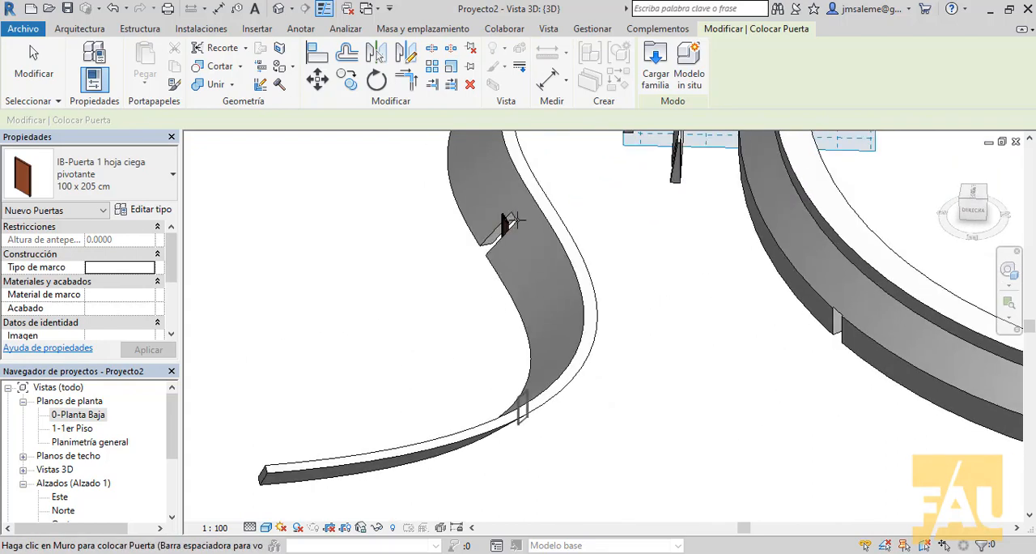
scroll(505, 217, up, 5)
scroll(507, 218, up, 5)
middle_drag(536, 254, 768, 369)
scroll(768, 369, up, 1)
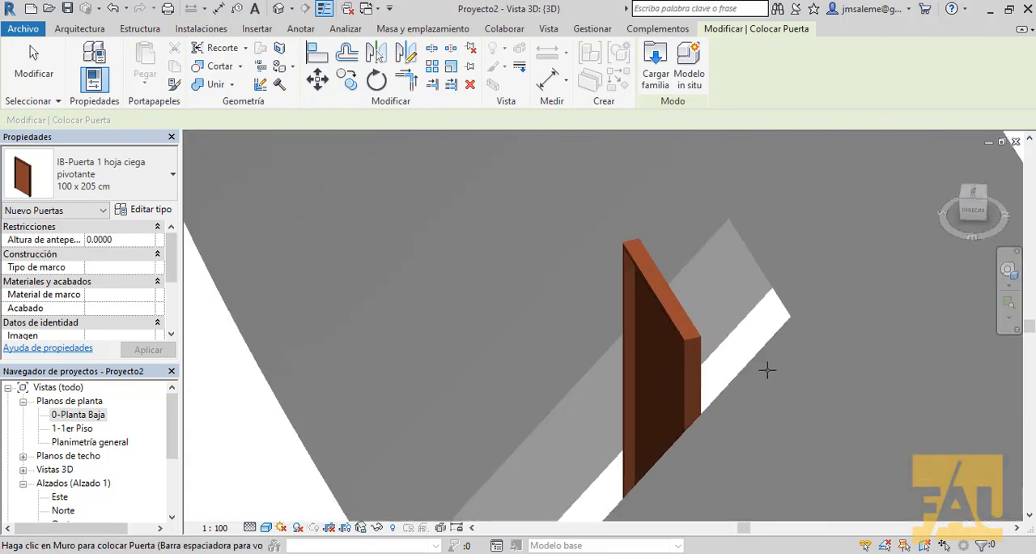
scroll(769, 369, down, 4)
scroll(775, 362, down, 2)
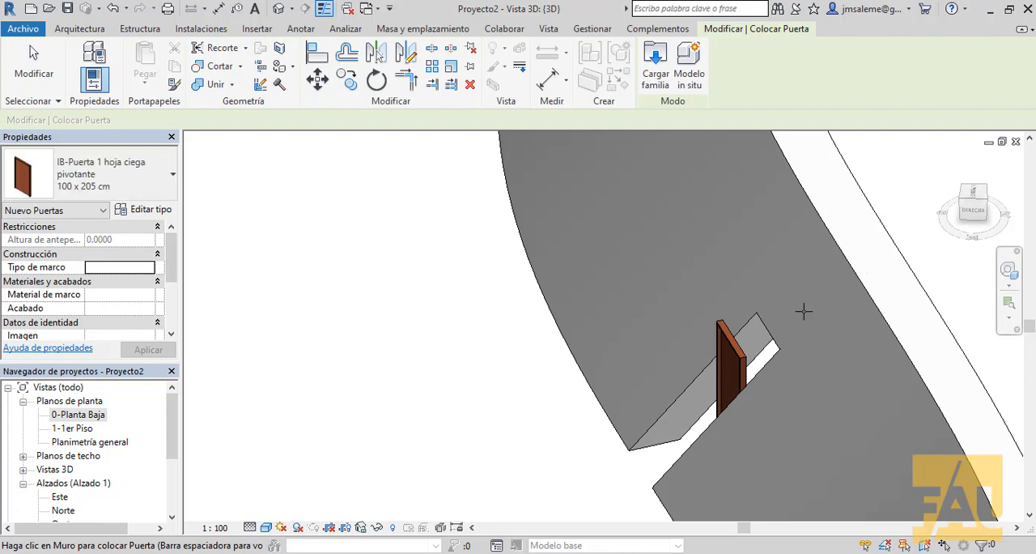
scroll(802, 310, down, 3)
middle_drag(970, 264, 552, 470)
scroll(551, 389, down, 1)
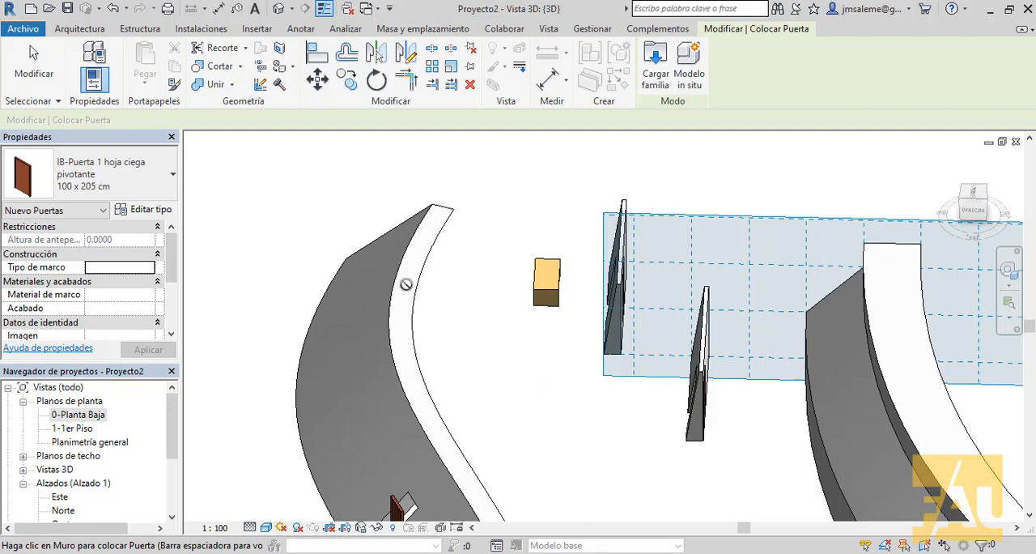
scroll(405, 284, down, 2)
Step: Start a new in-place model in the Muros category and accept the name Muros 3
click(97, 34)
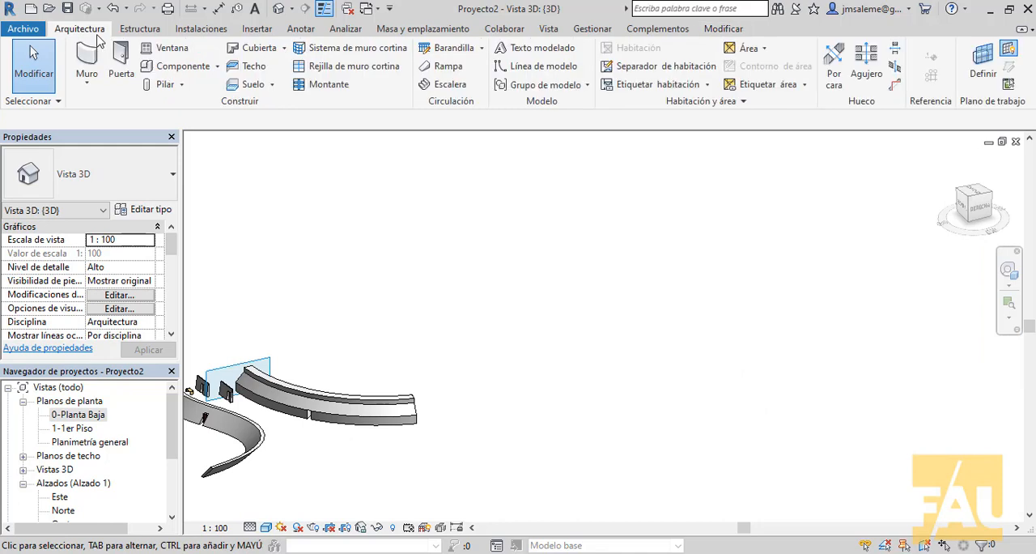
click(216, 66)
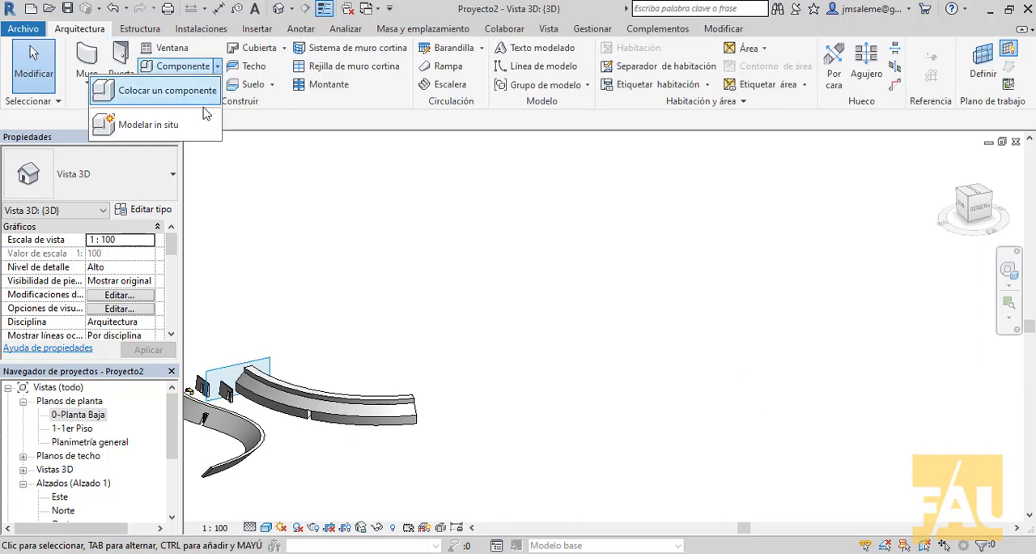
click(191, 128)
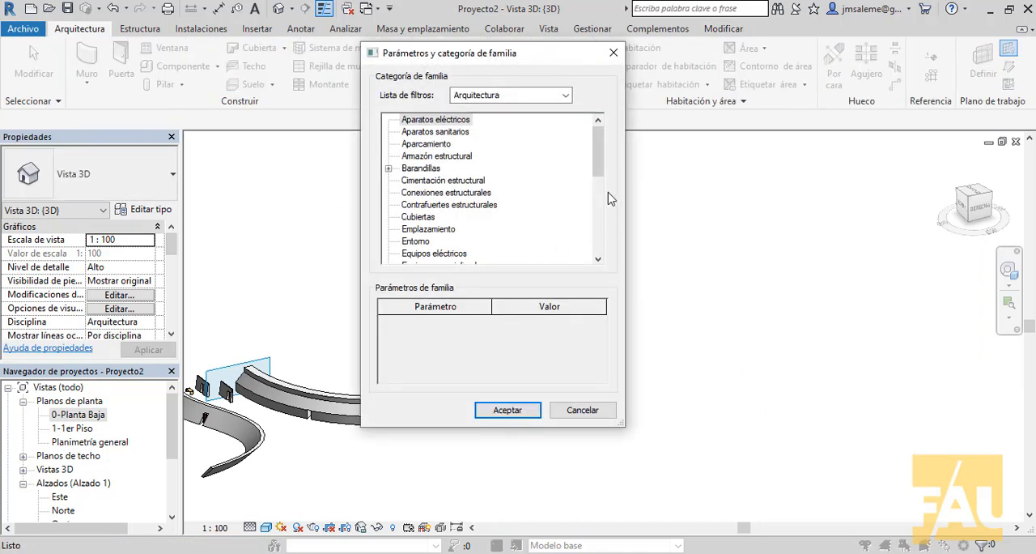
drag(599, 162, 562, 235)
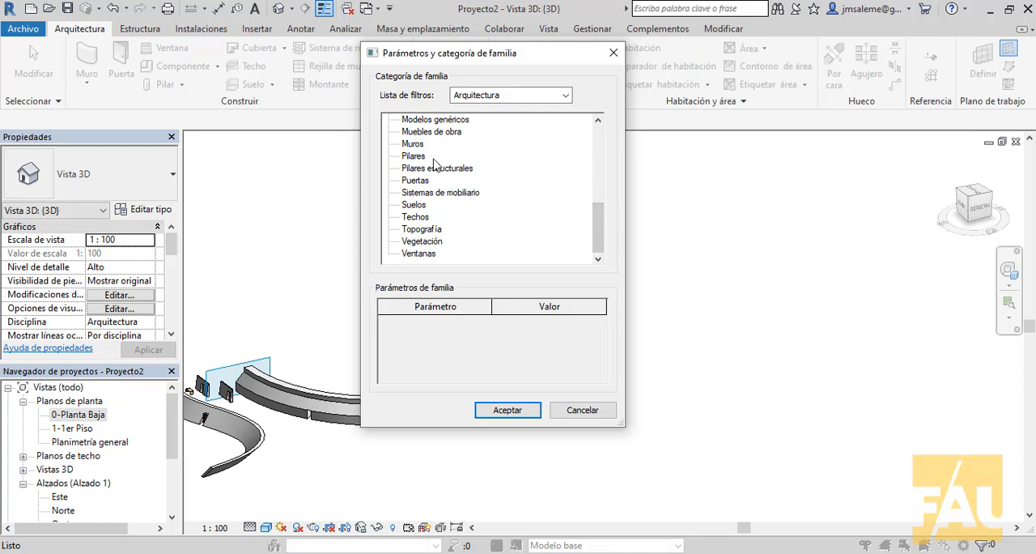
click(420, 145)
click(527, 409)
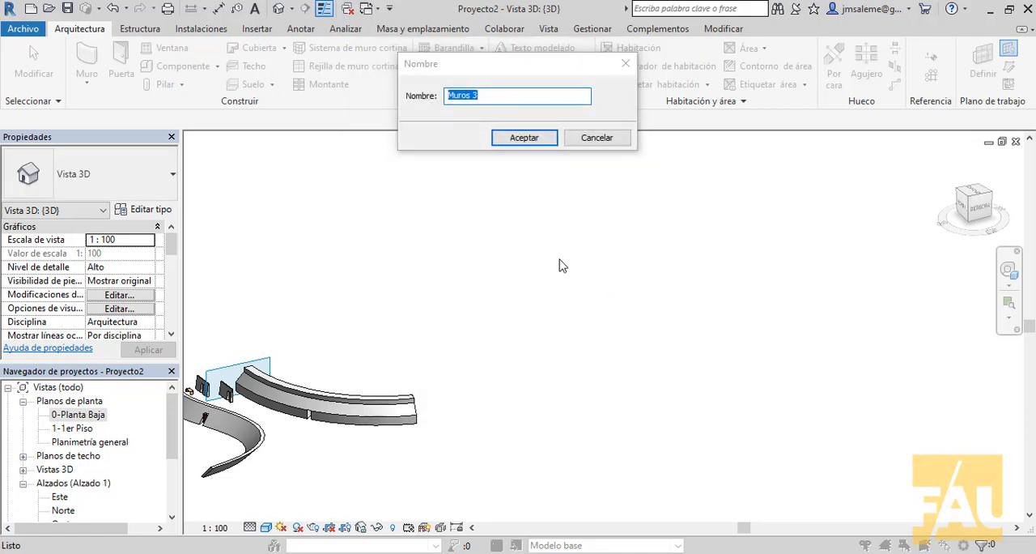
click(537, 146)
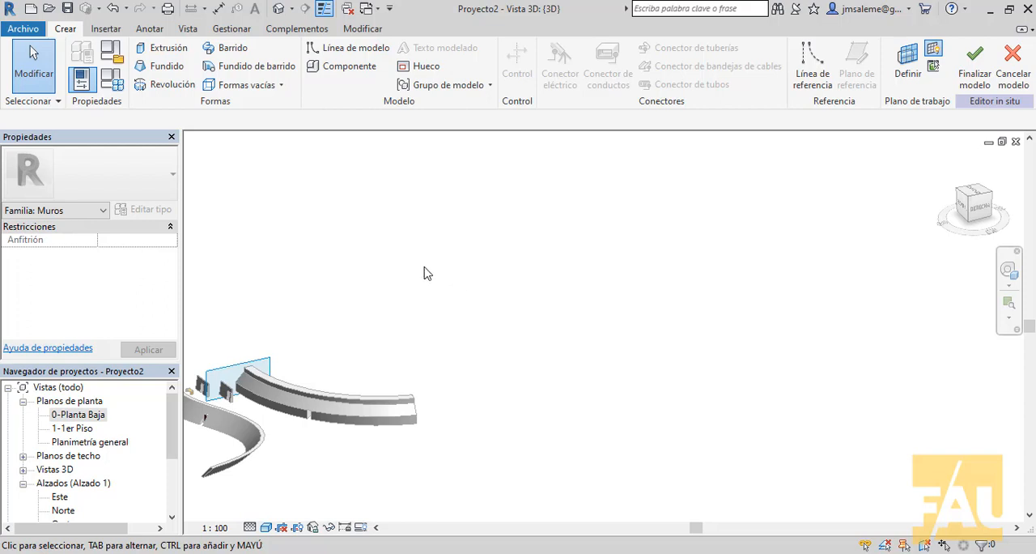
Step: Start a swept blend with a sketched path and set its work plane to Nivel : 0-Planta Baja
click(259, 71)
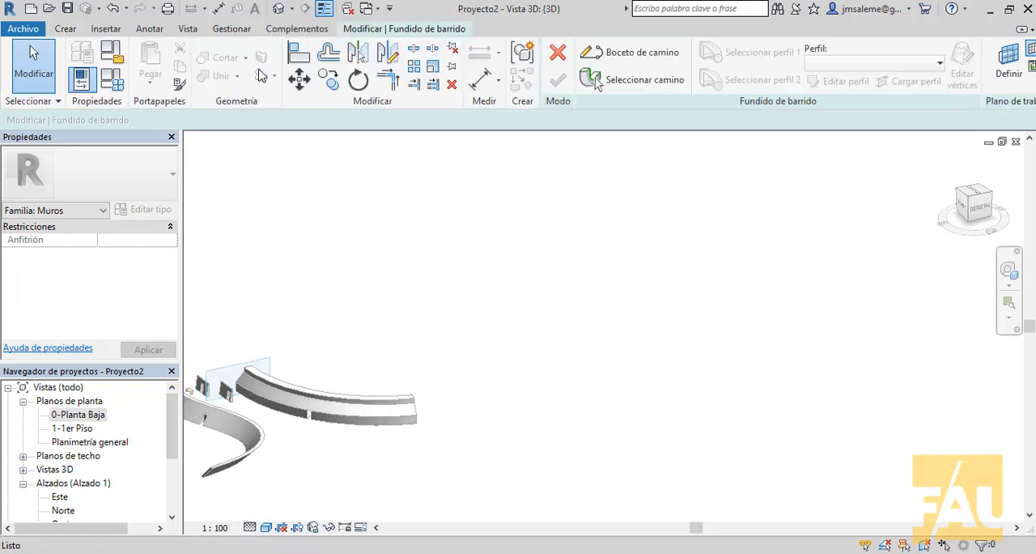
middle_drag(475, 202, 555, 251)
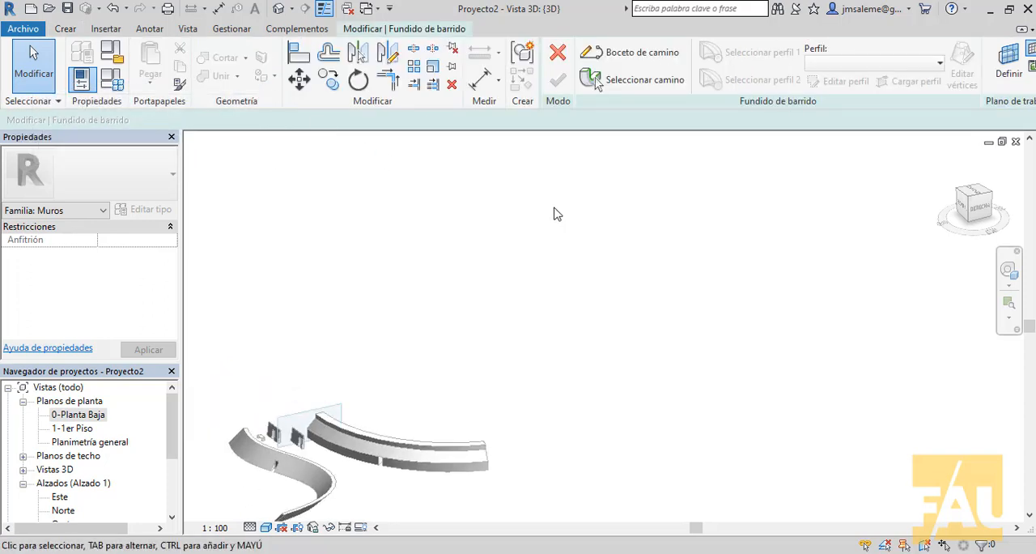
click(646, 53)
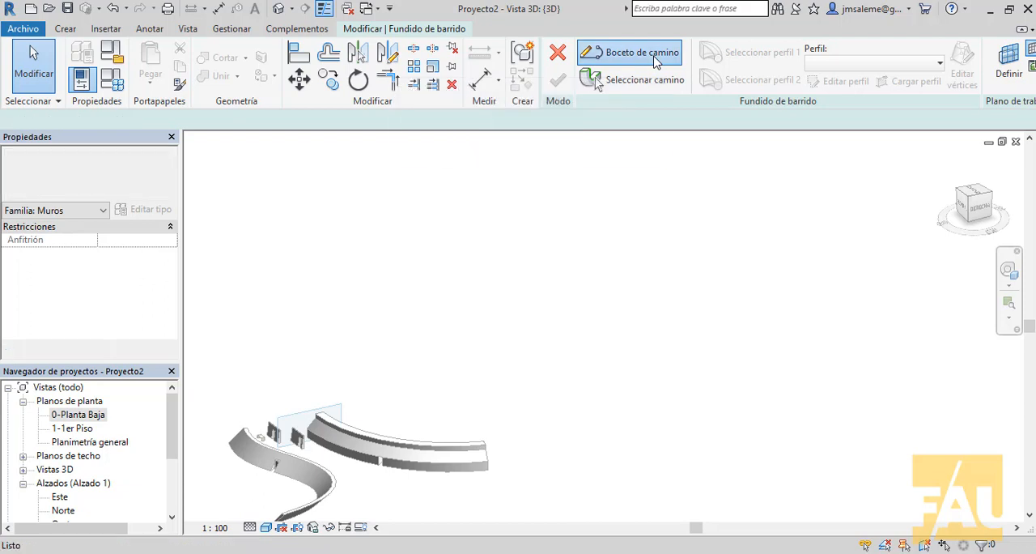
click(585, 66)
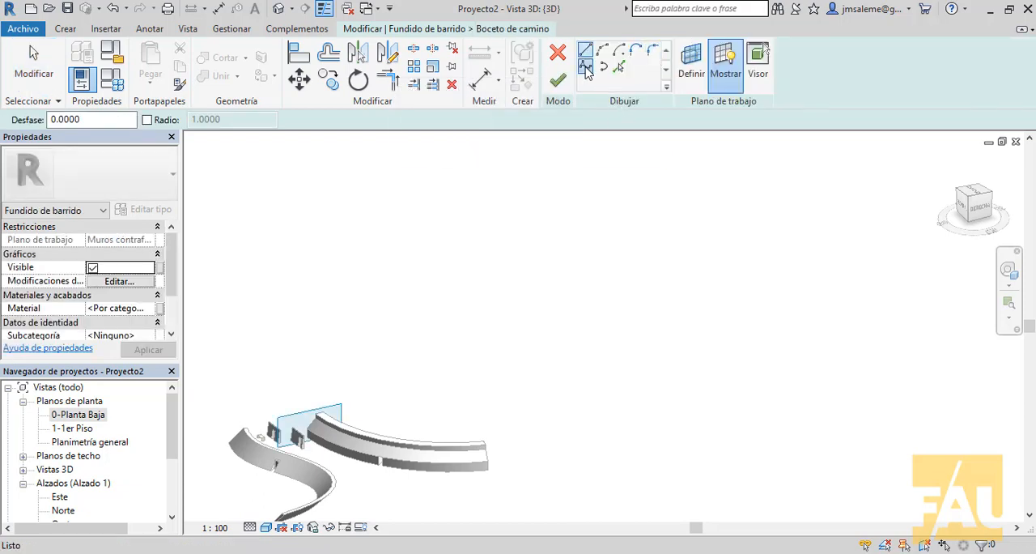
scroll(432, 365, up, 3)
middle_drag(433, 365, 684, 251)
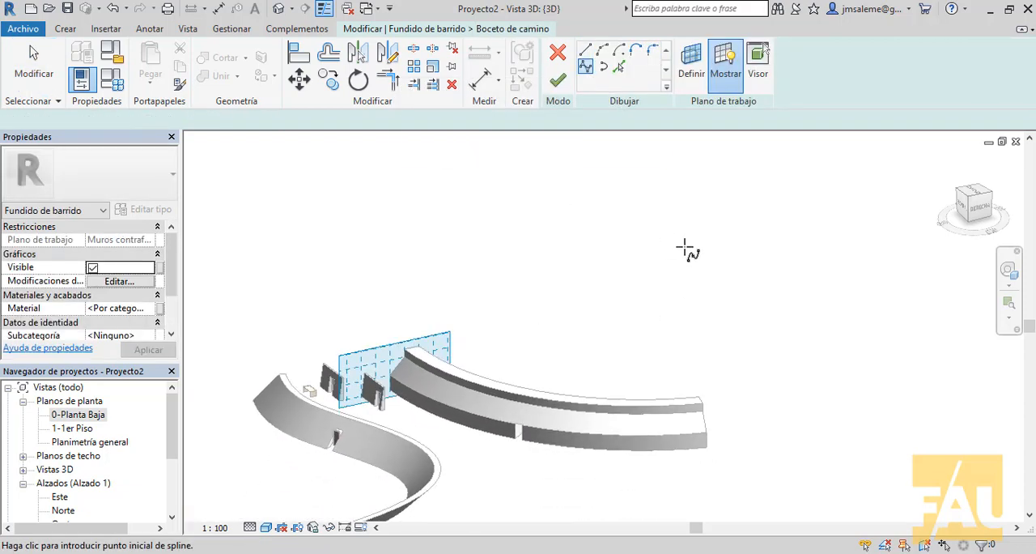
click(962, 199)
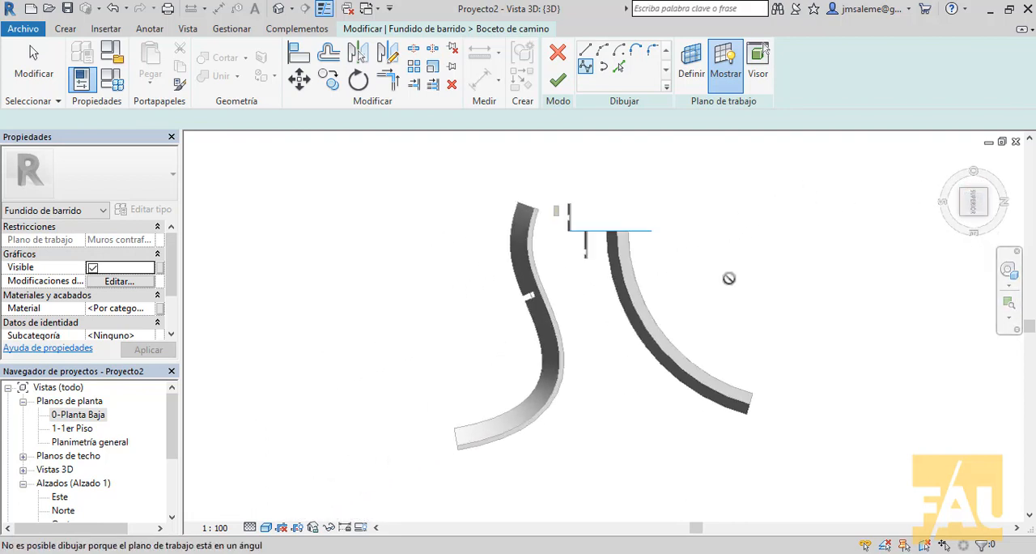
middle_drag(728, 277, 475, 330)
click(691, 61)
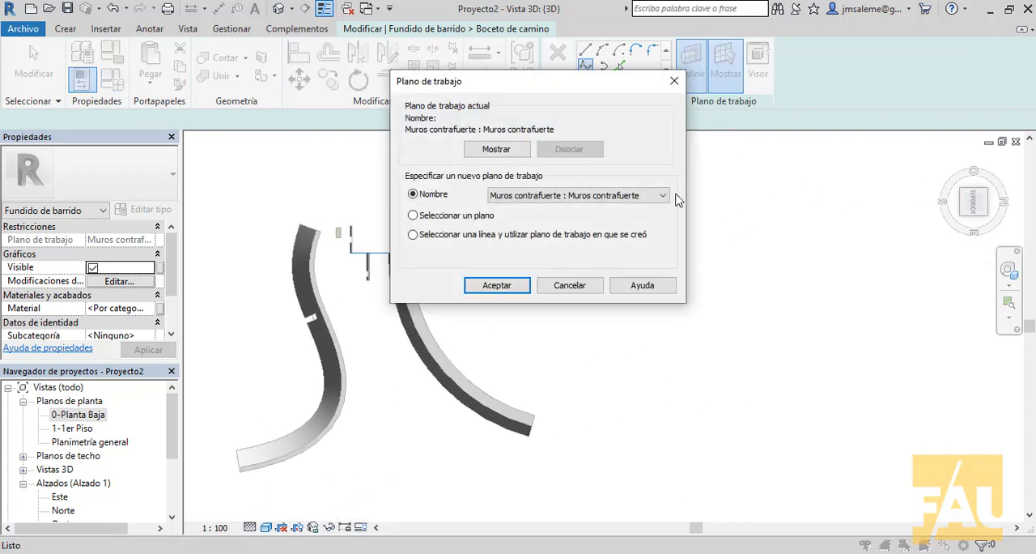
click(662, 197)
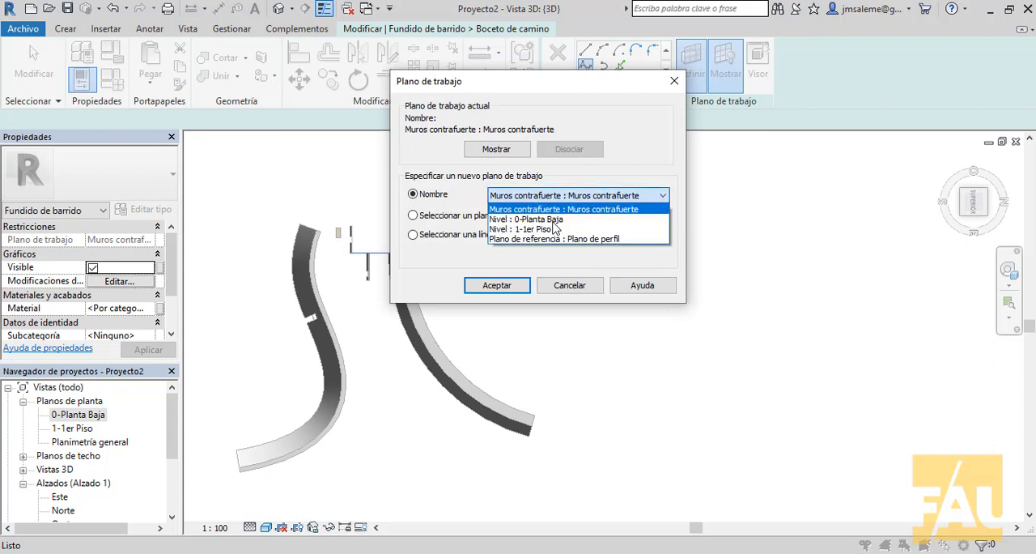
click(550, 219)
click(522, 282)
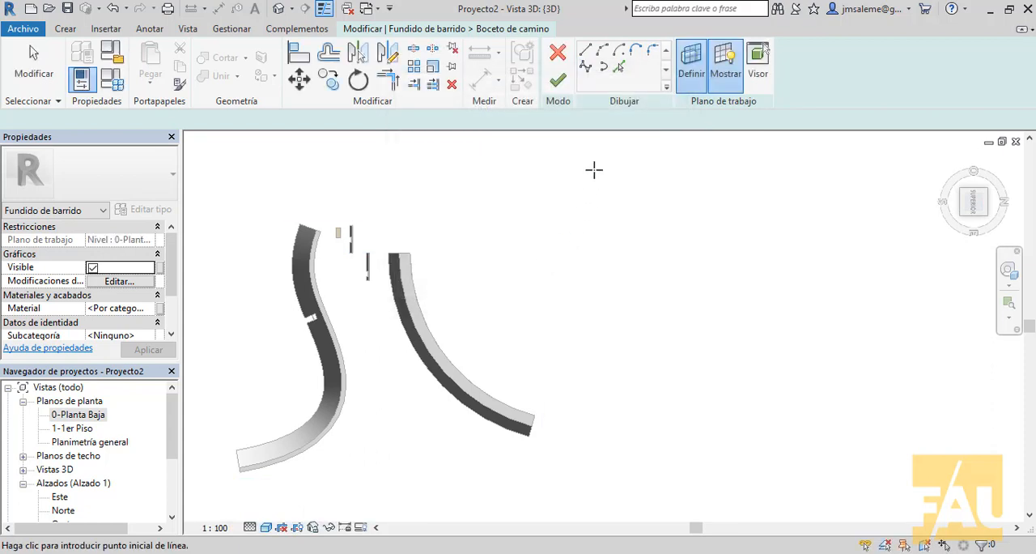
Step: Sketch an S-shaped spline path in the free area beside the curved revolved wall and finish the path
click(585, 65)
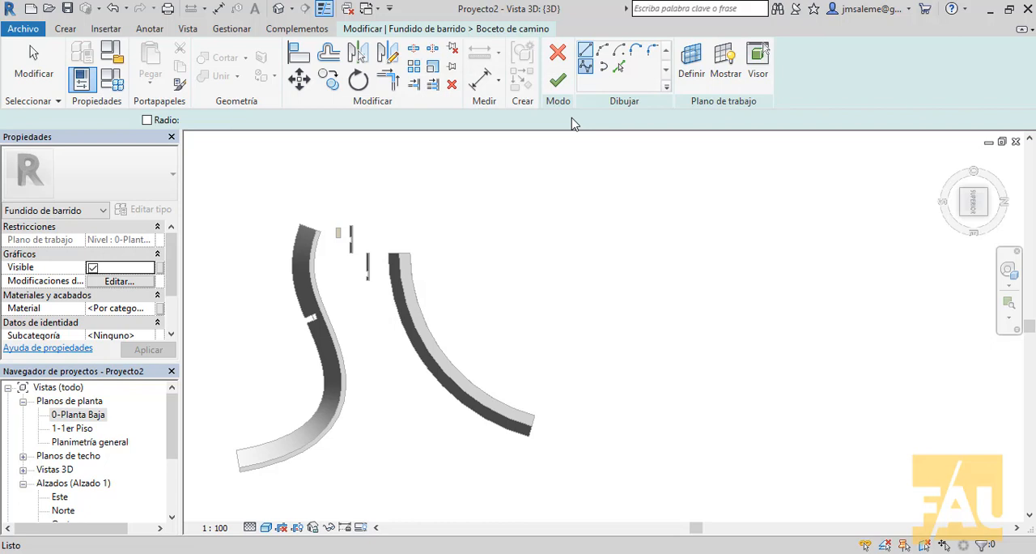
click(503, 212)
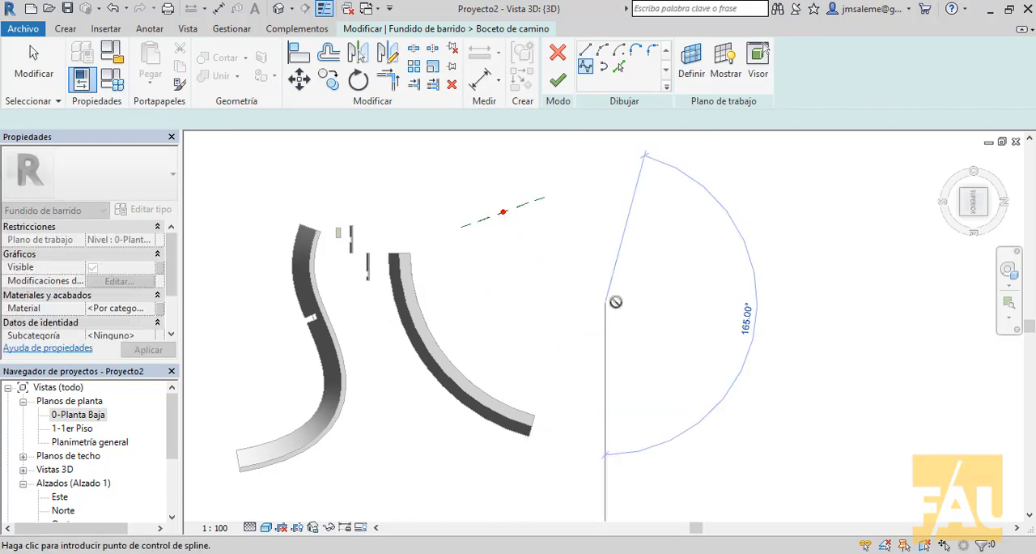
click(707, 311)
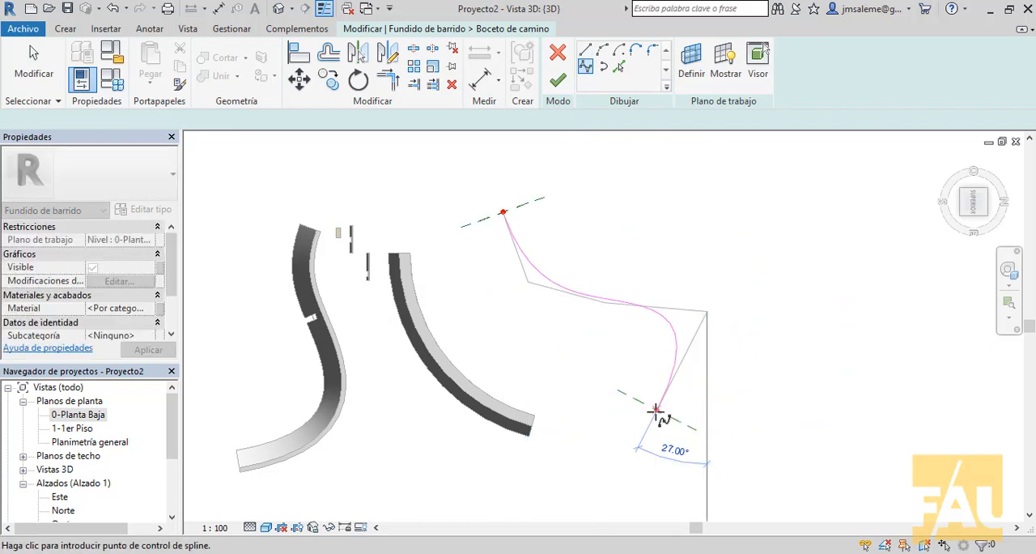
click(656, 425)
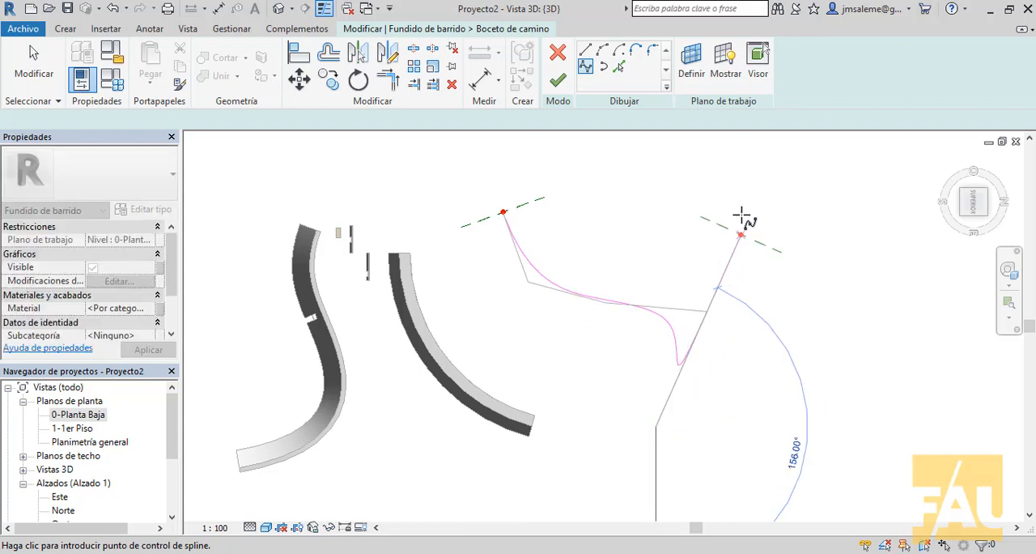
right_click(747, 310)
click(756, 320)
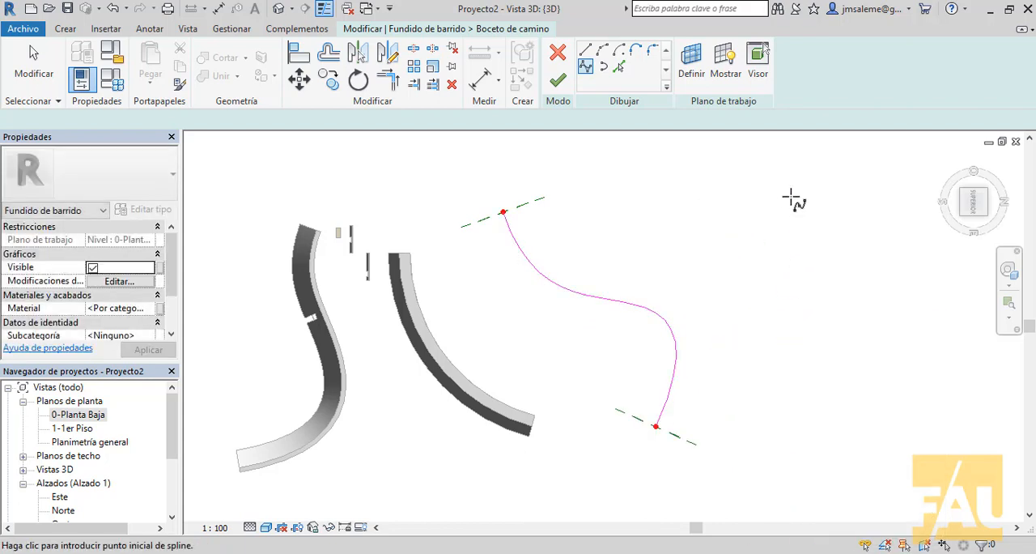
click(559, 81)
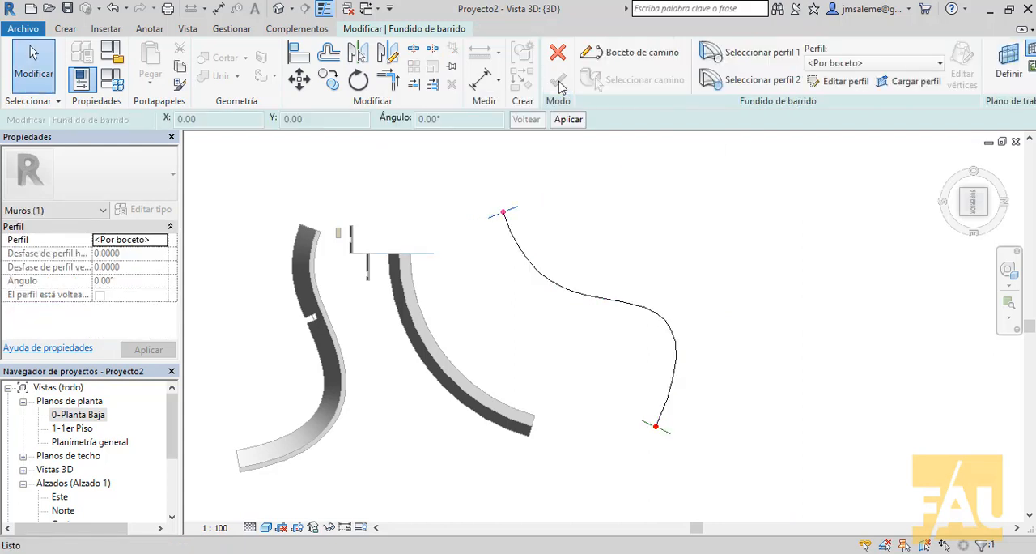
Step: Select profile 1 at the start of the spline path and open it for sketching
click(960, 211)
click(962, 214)
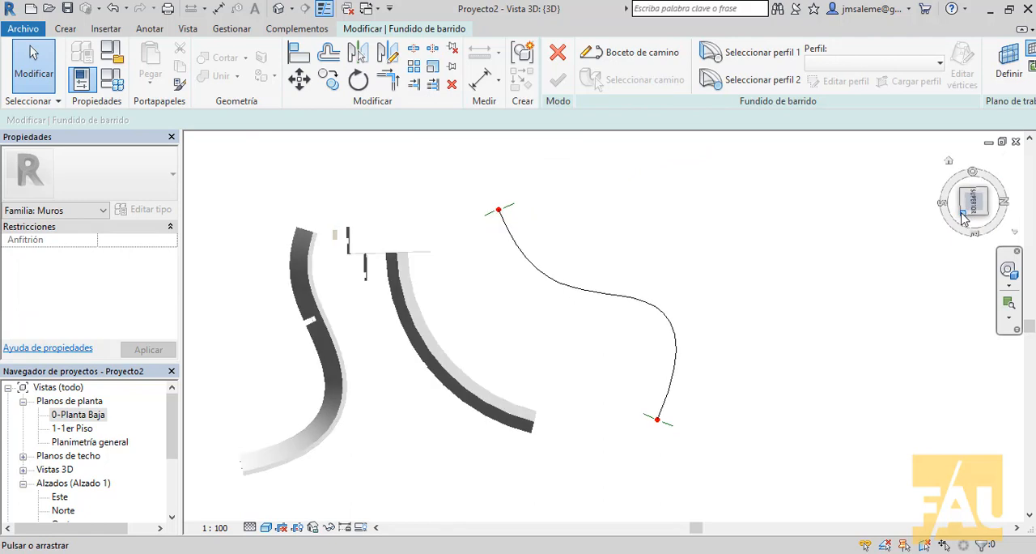
scroll(611, 242, up, 2)
middle_drag(704, 249, 473, 274)
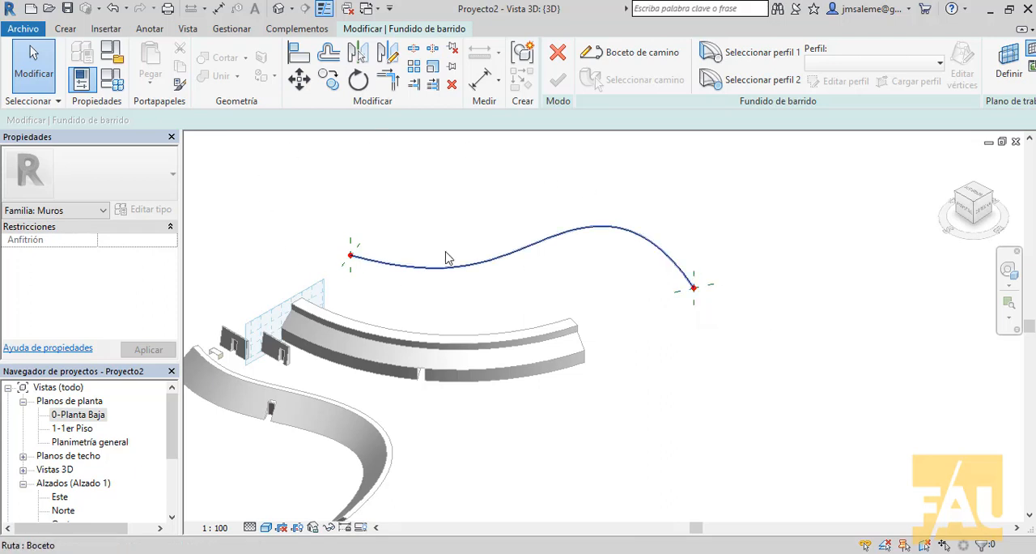
click(739, 57)
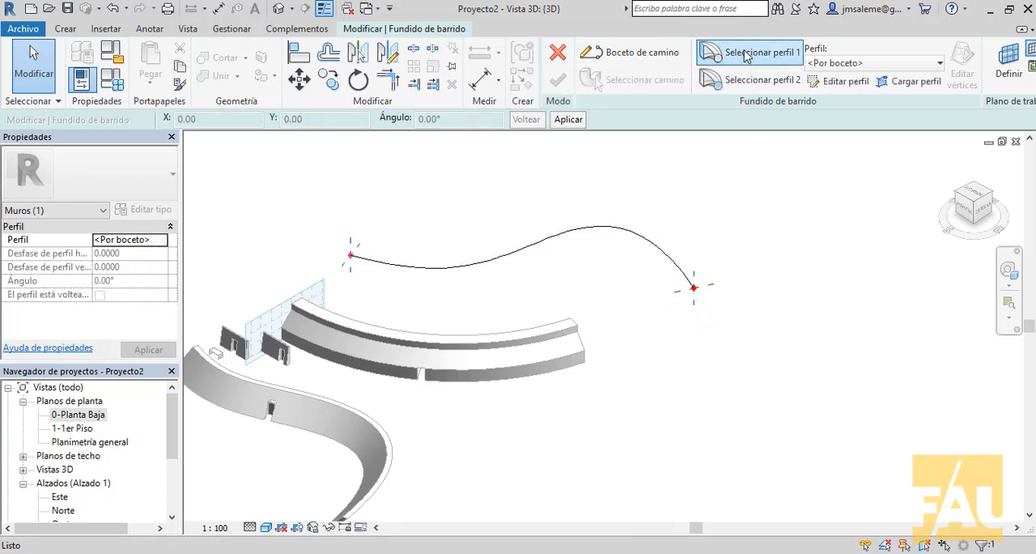
middle_drag(841, 148, 861, 221)
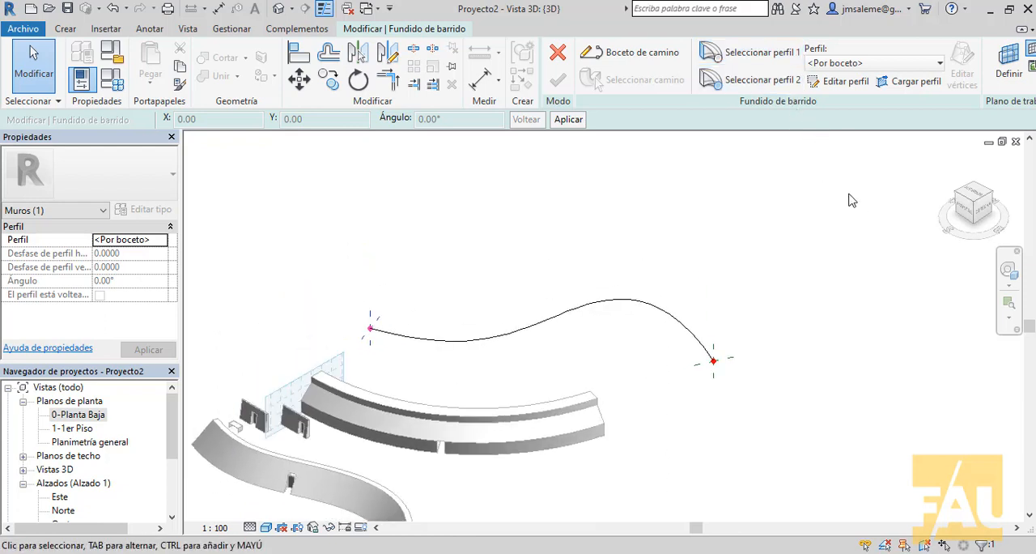
click(845, 81)
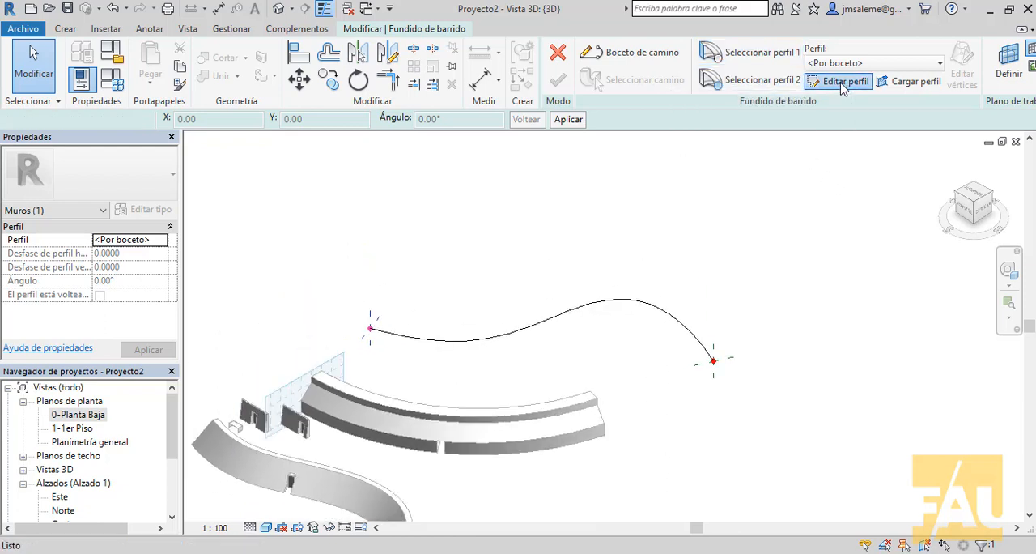
Step: Sketch a closed, slanted four-sided profile from the path's start point, about 0.46 wide at the base and 0.18 at the top, and finish it
shift+middle_drag(444, 363, 363, 374)
scroll(419, 349, up, 4)
scroll(497, 348, up, 2)
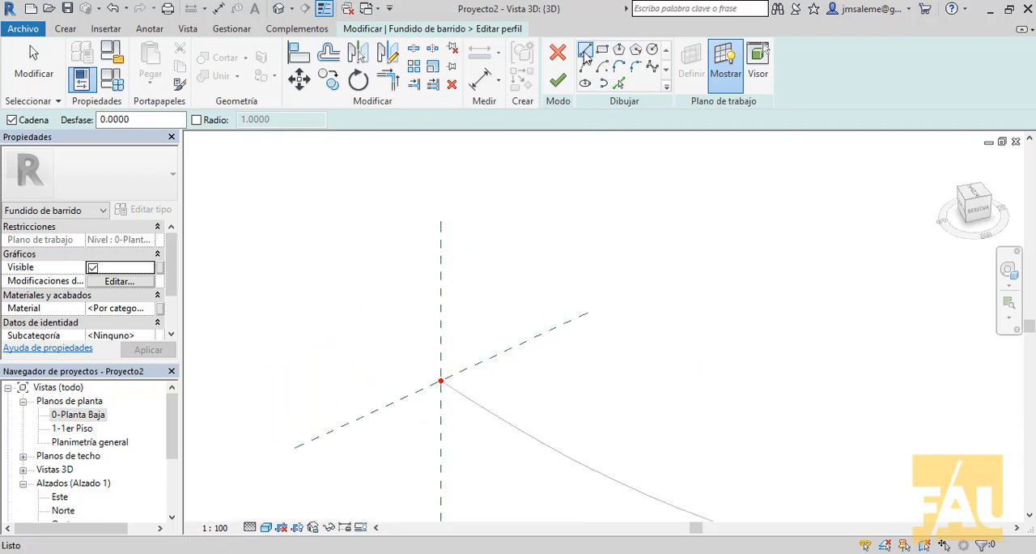
click(439, 381)
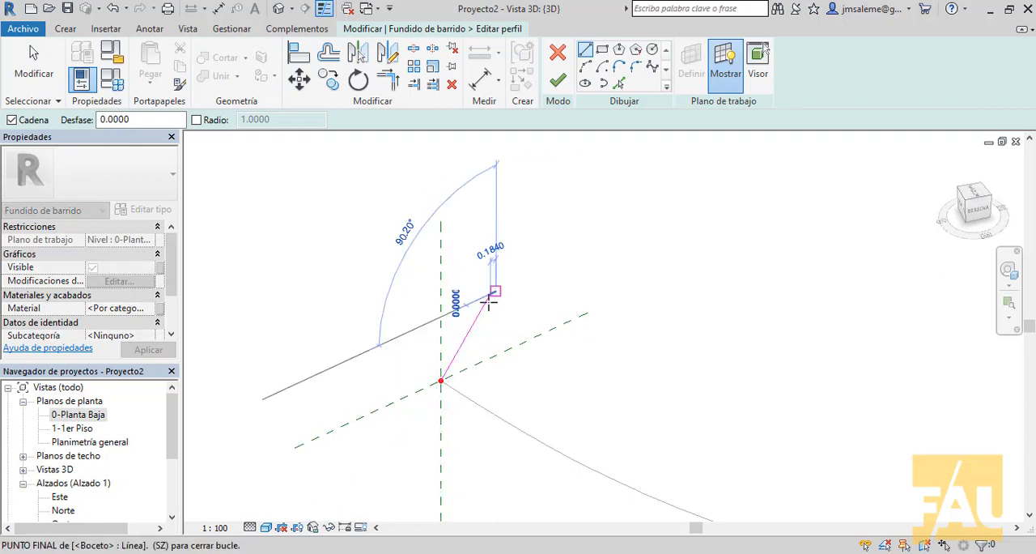
click(494, 293)
click(456, 371)
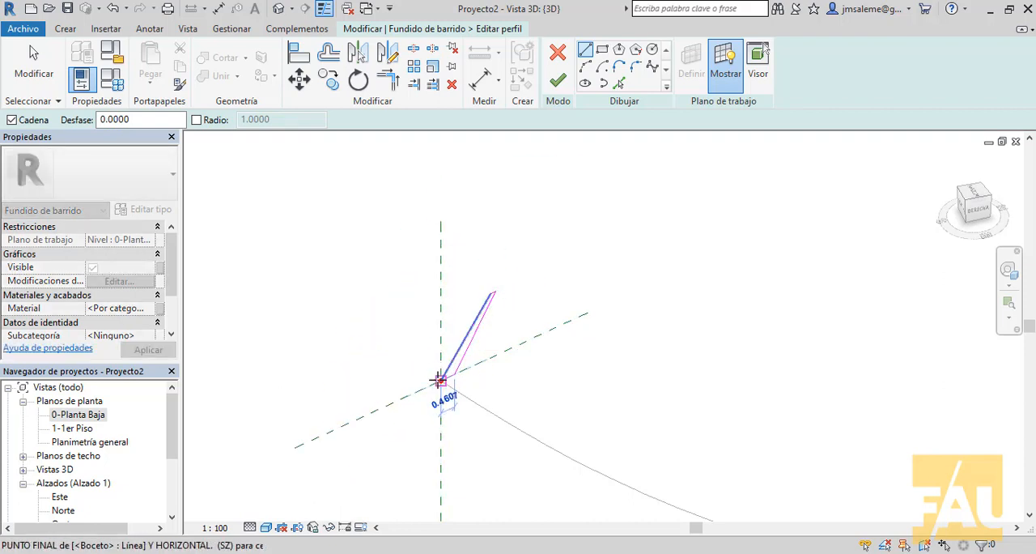
click(440, 379)
scroll(526, 284, down, 3)
scroll(530, 265, down, 2)
middle_drag(524, 229, 408, 145)
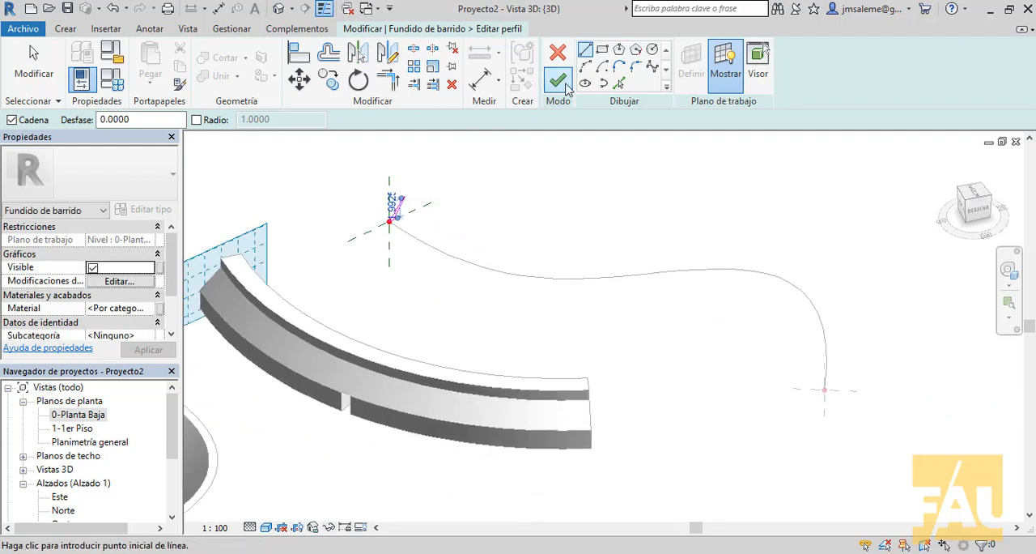
click(557, 81)
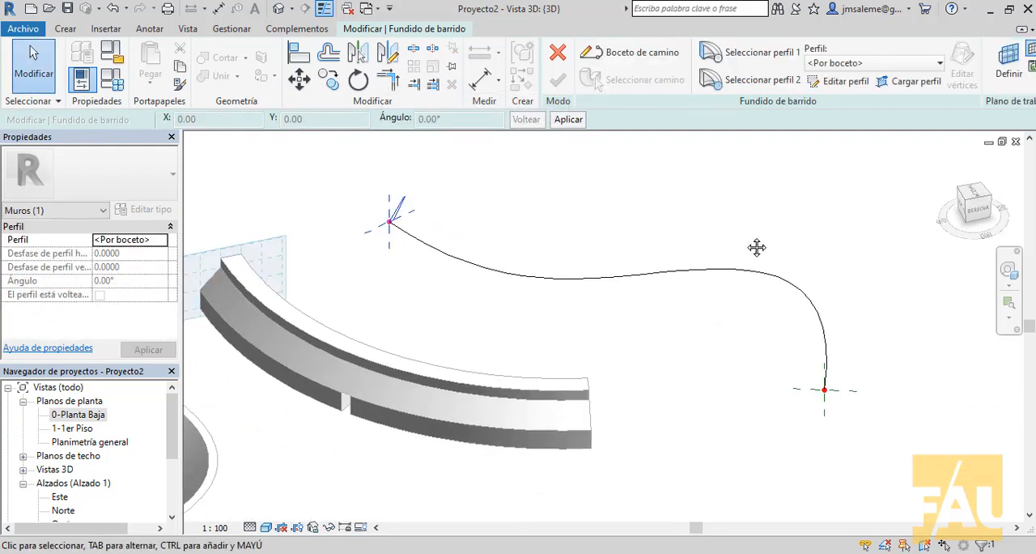
shift+middle_drag(755, 245, 704, 305)
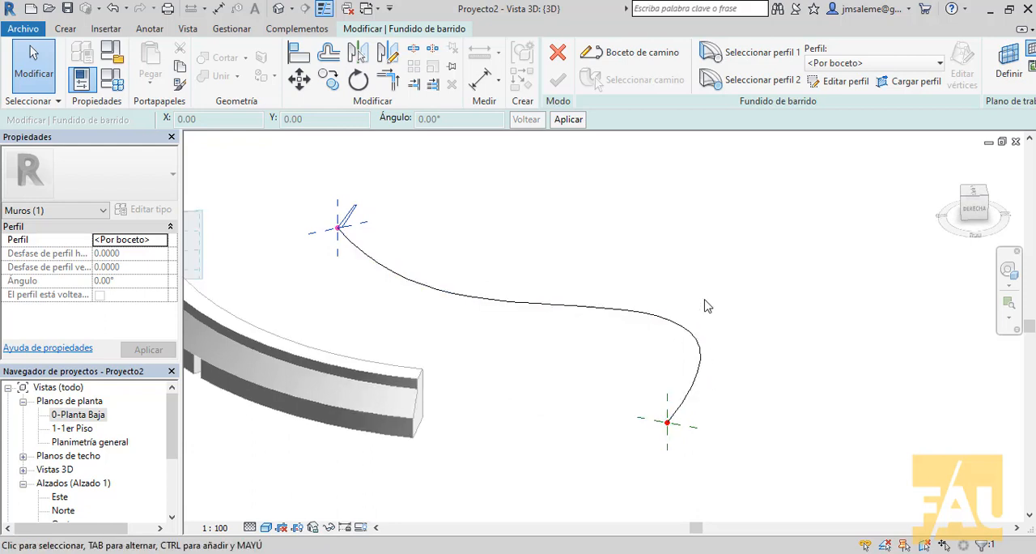
click(846, 81)
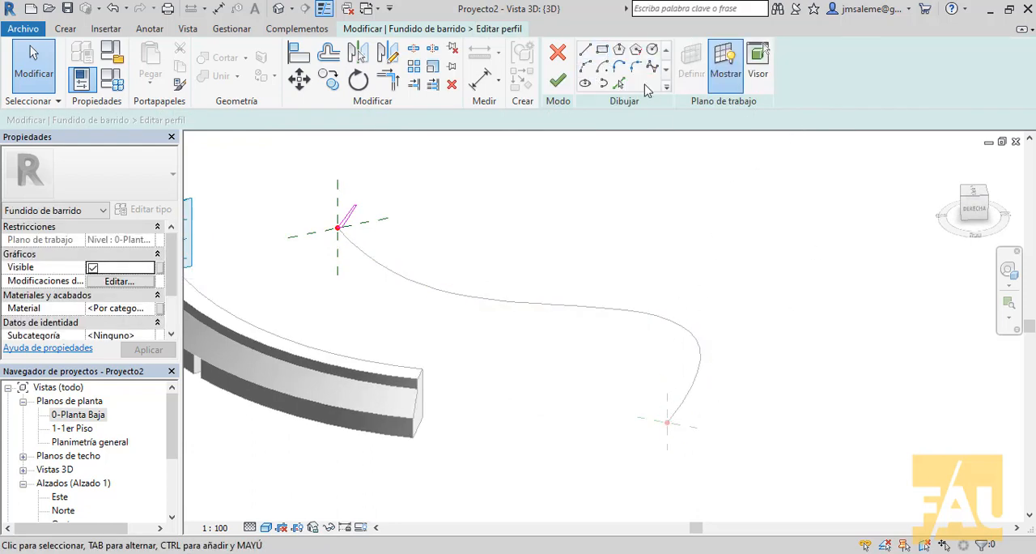
click(557, 55)
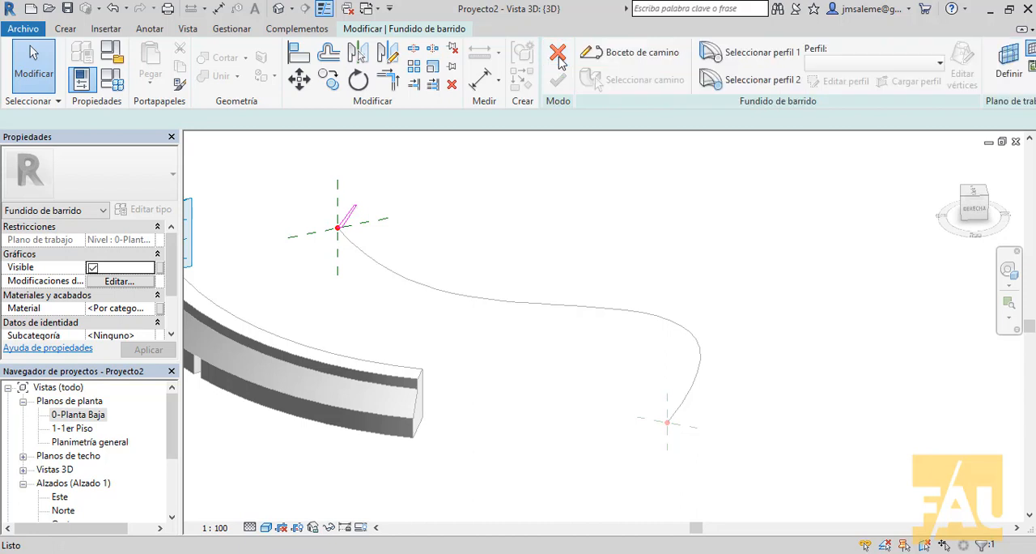
Step: Sketch profile 2 at the spline path's end point as a closed, slanted four-sided shape about 0.78 wide and 4.30 high, and finish it
click(709, 81)
click(844, 81)
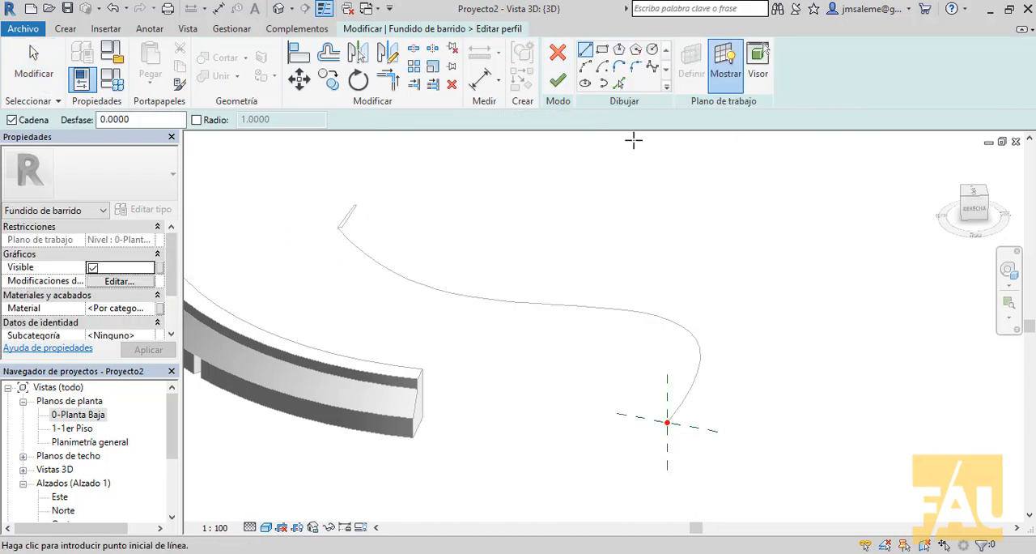
click(588, 87)
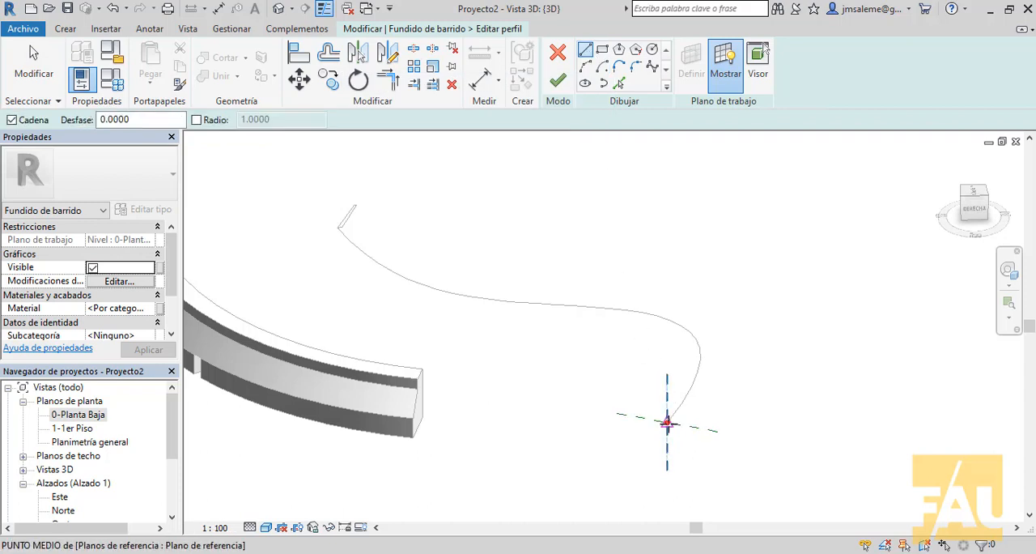
click(667, 422)
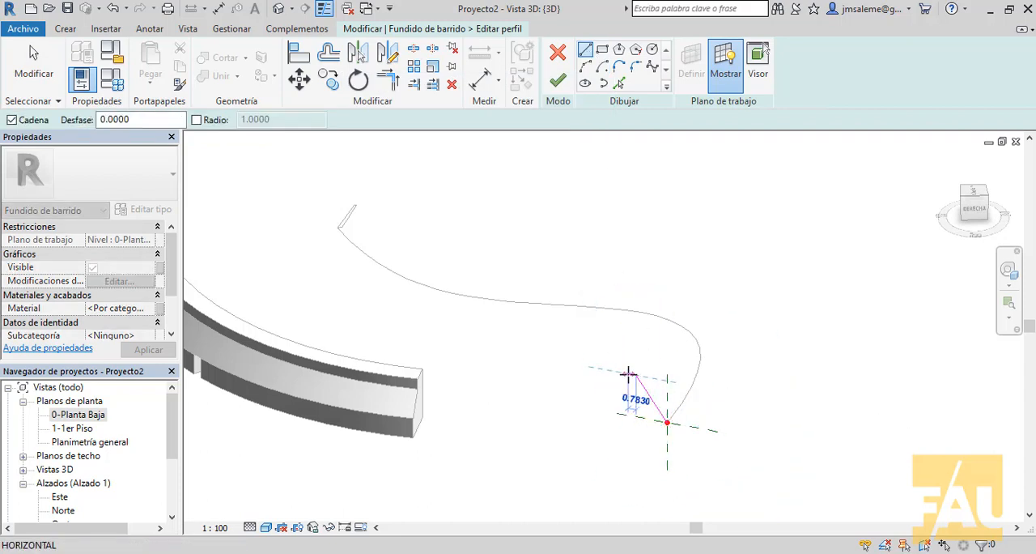
click(630, 374)
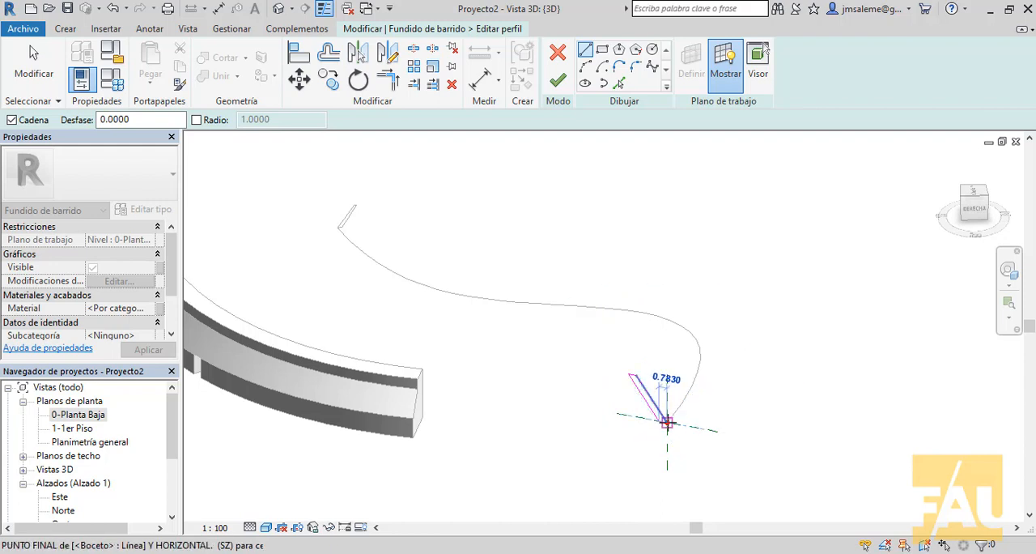
click(666, 423)
right_click(732, 383)
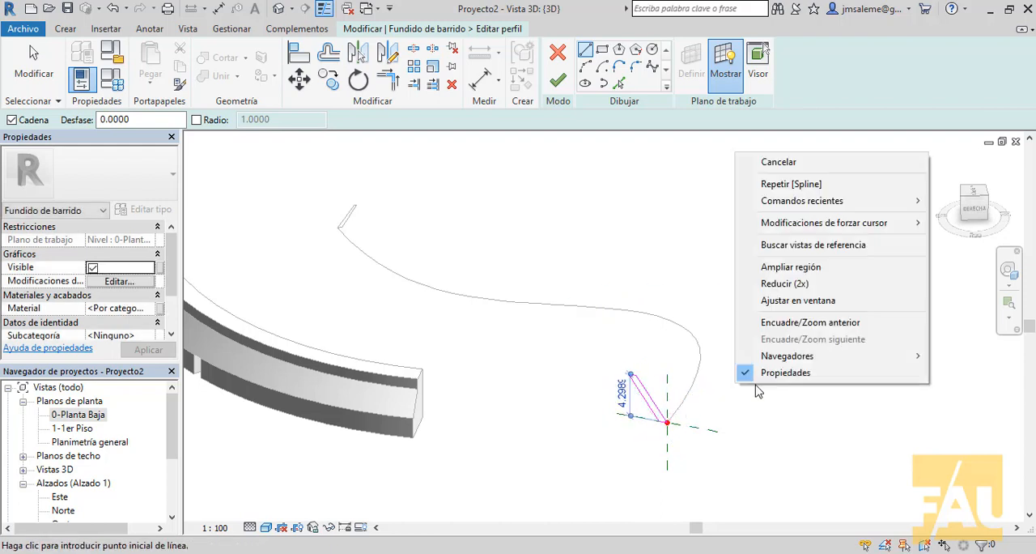
click(779, 163)
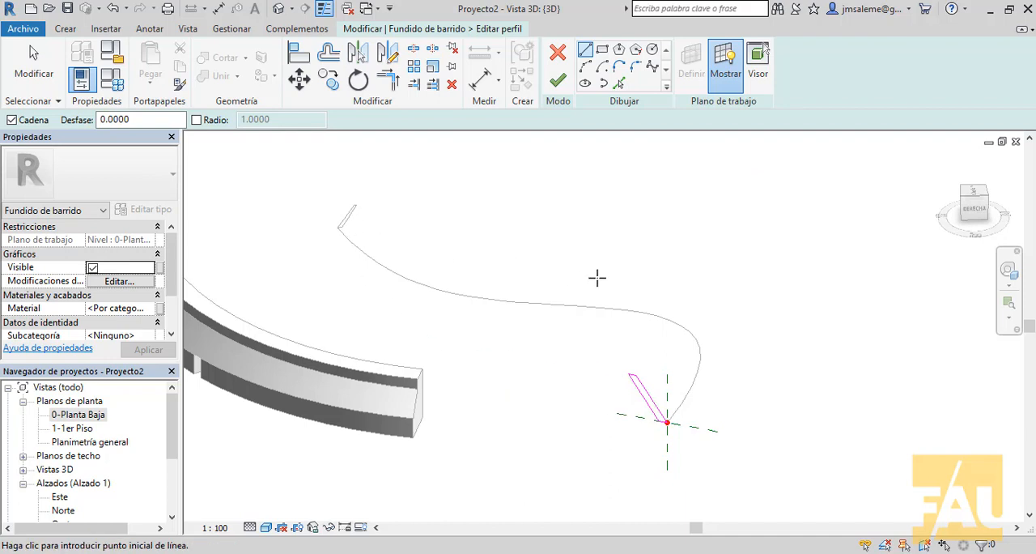
click(558, 80)
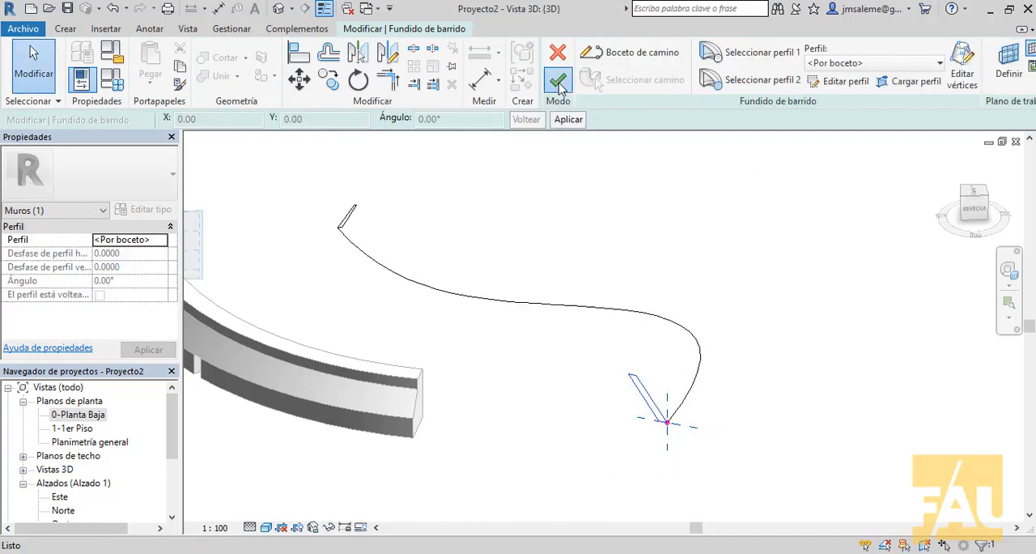
Step: Complete the swept blend from the path and both profiles and finish the in-place wall model
click(558, 80)
shift+middle_drag(767, 407, 582, 368)
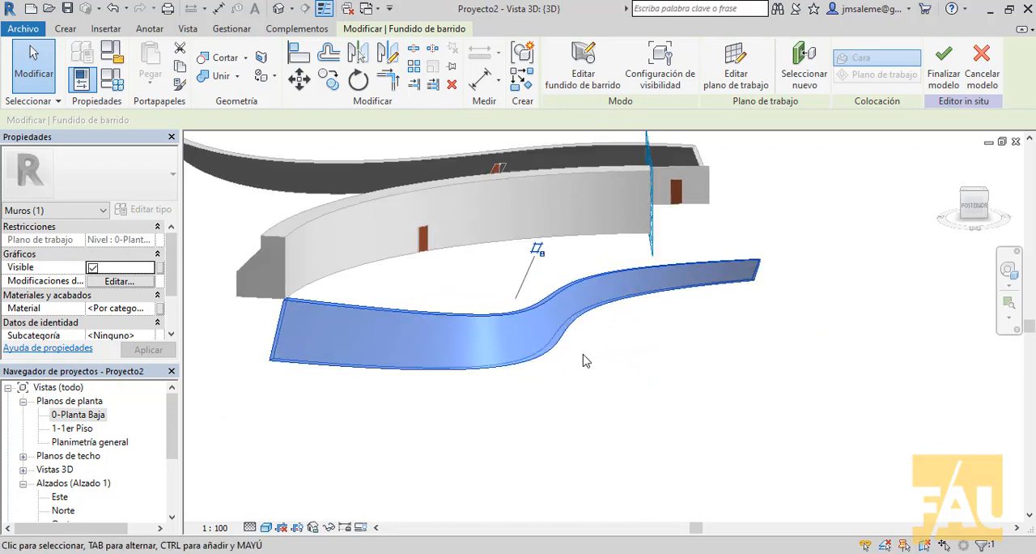
right_click(583, 368)
click(637, 45)
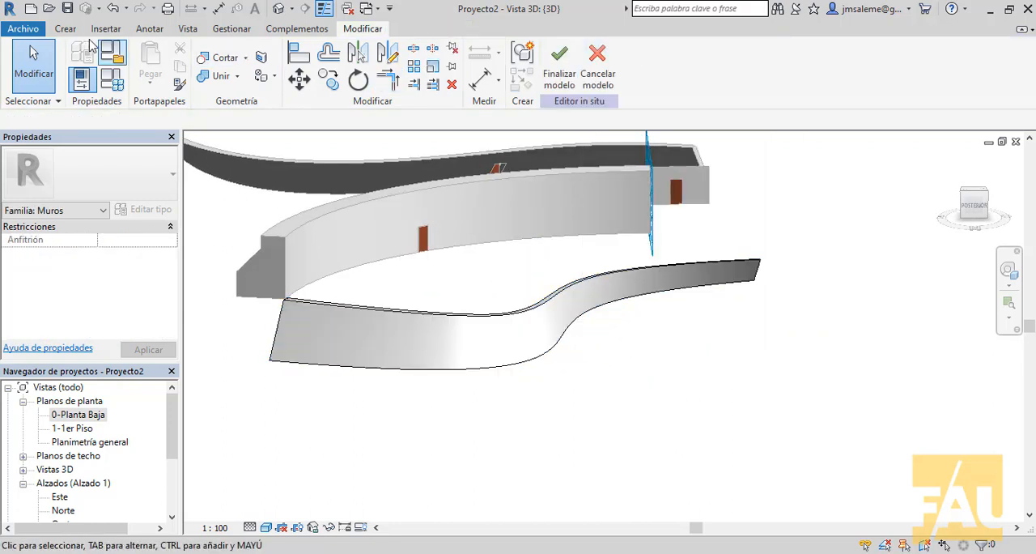
click(555, 59)
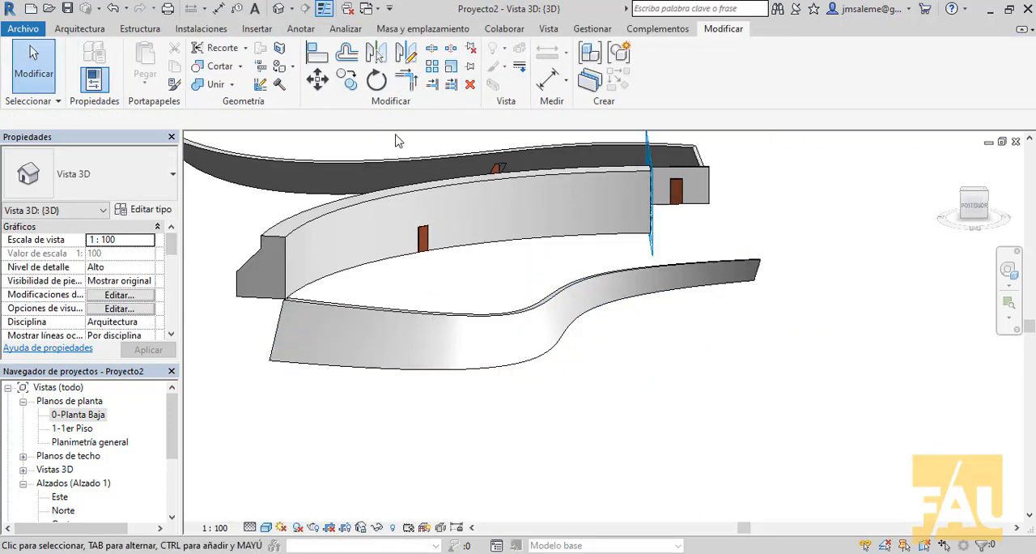
Step: Insert an IB-Puerta 1 hoja ciega pivotante 100 x 205 cm door near the tall end of the swept-blend wall
click(81, 29)
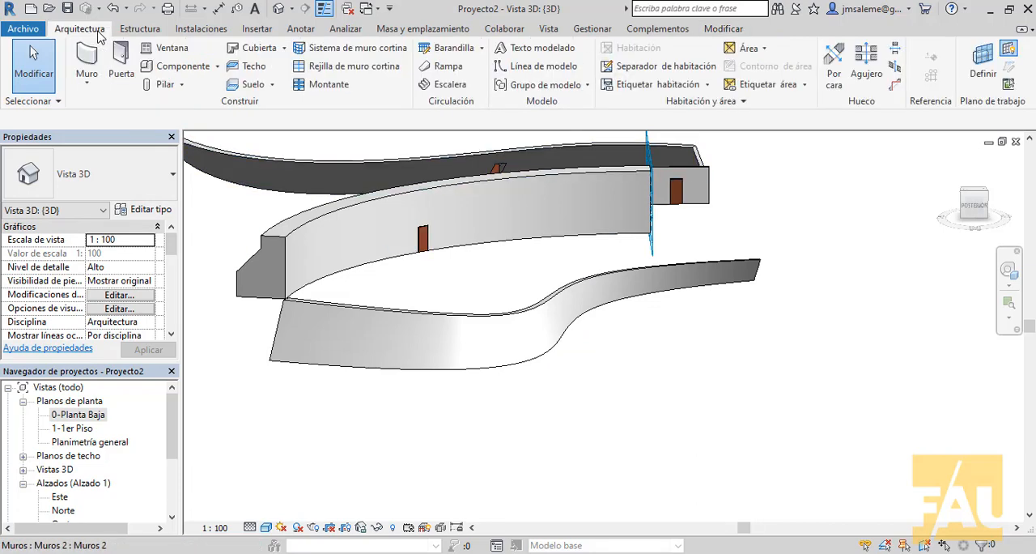
click(120, 50)
click(355, 356)
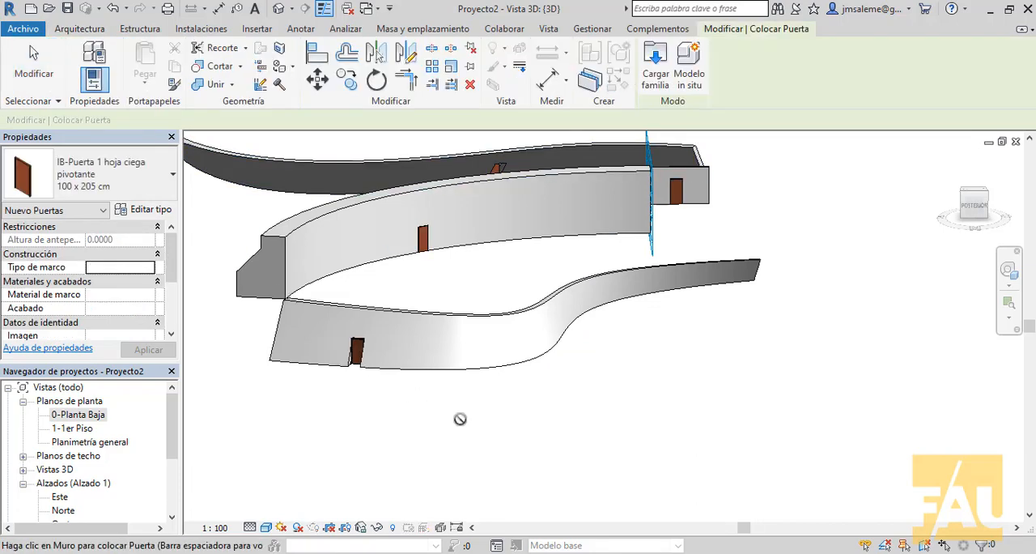
Step: Insert an IB-Ventana 2 hojas vidriadas corredizas 100 x 120 cm window beside the door in the swept-blend wall
click(96, 30)
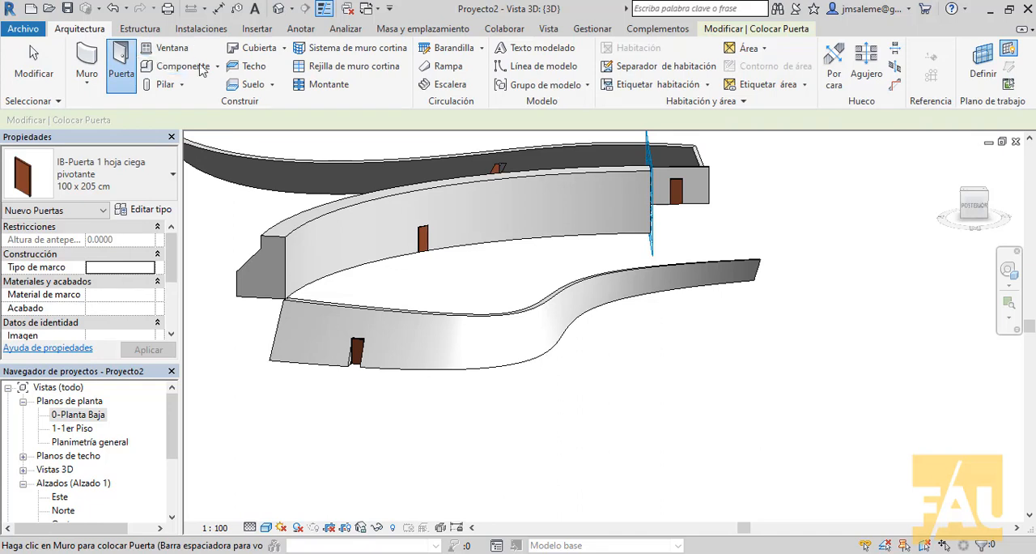
click(167, 48)
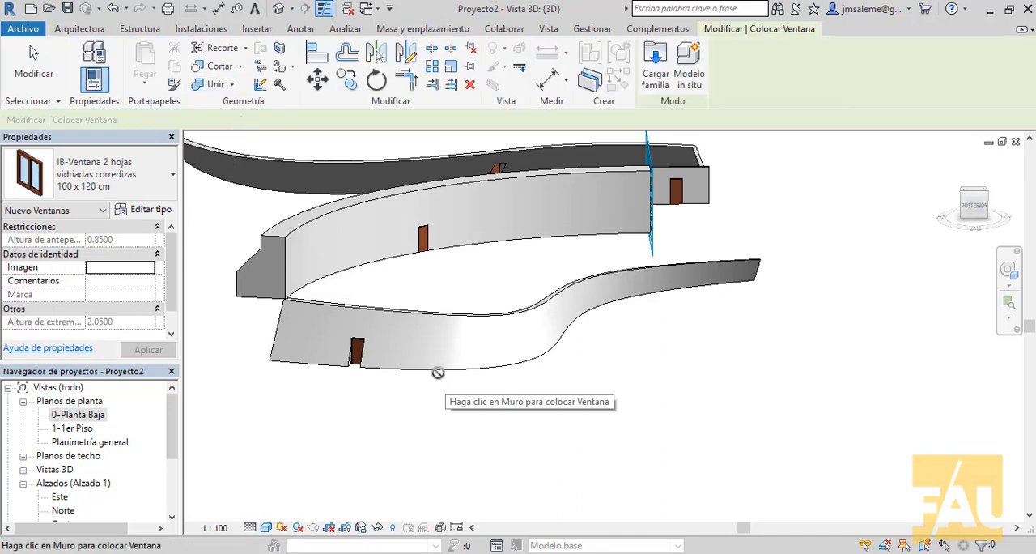
right_click(493, 398)
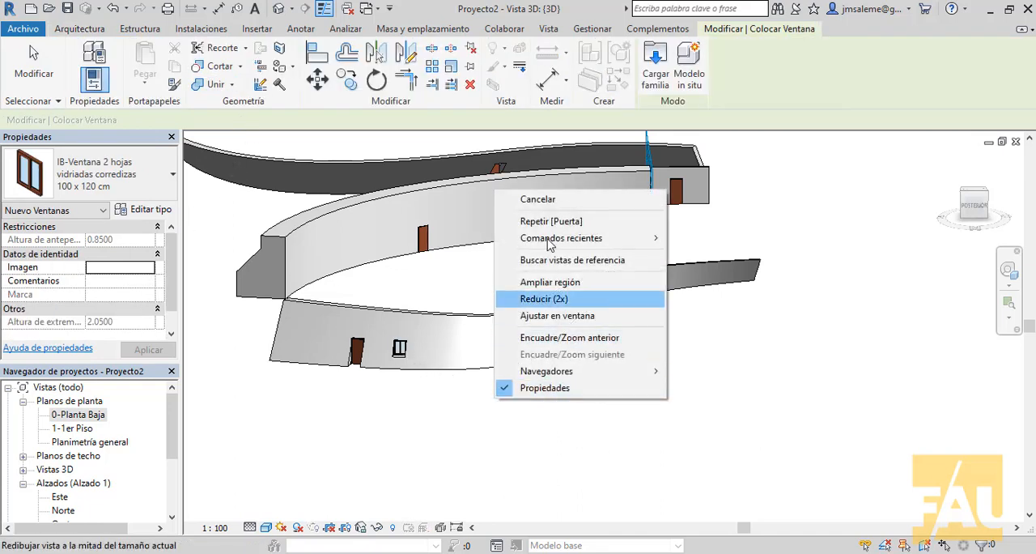
click(628, 296)
middle_drag(628, 296, 737, 417)
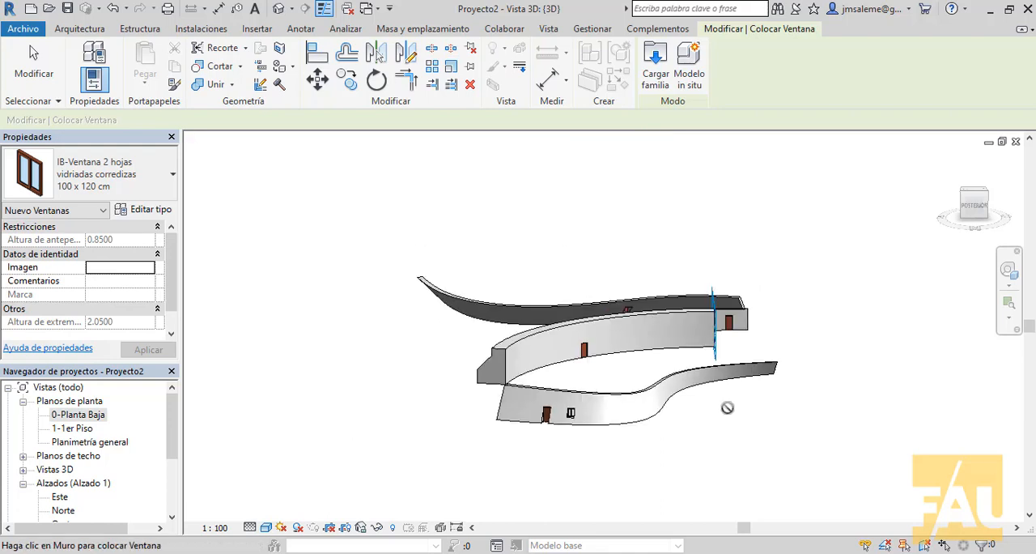